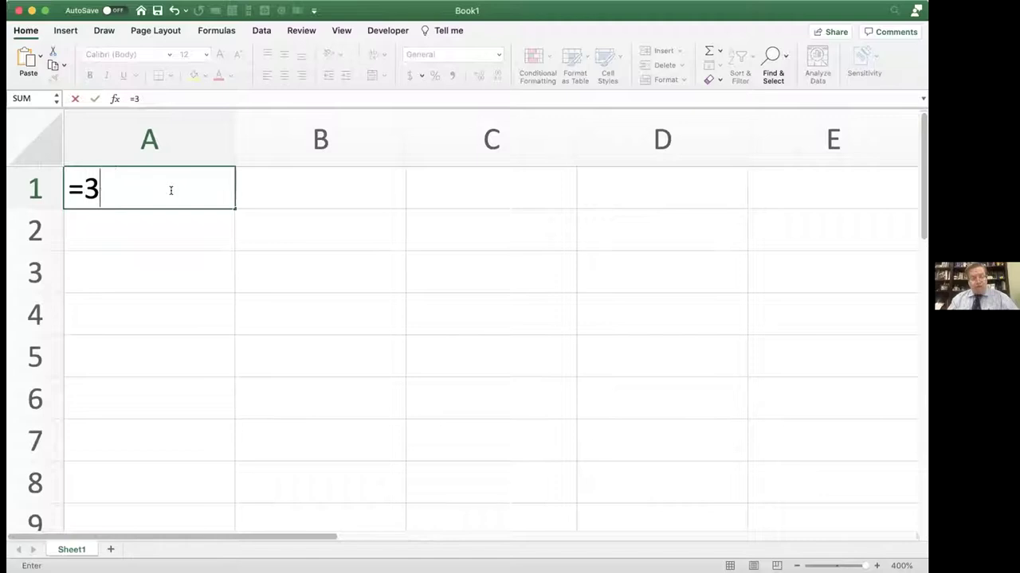
Complete and enter =3/6 -1/6 -1/6 -1/6 in A1, which displays 0
type("/6 -1/")
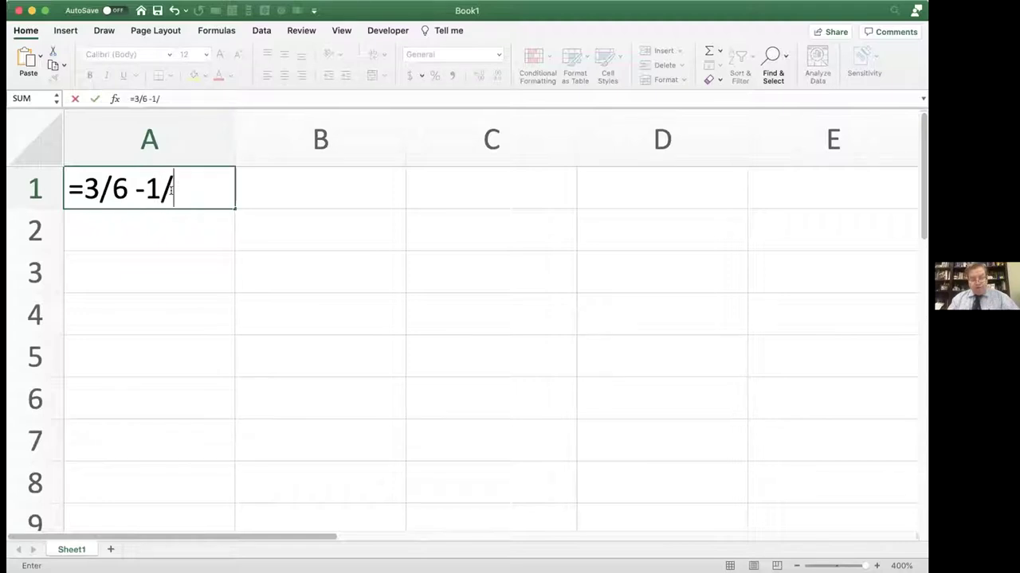
type("6 -1/6 -1/")
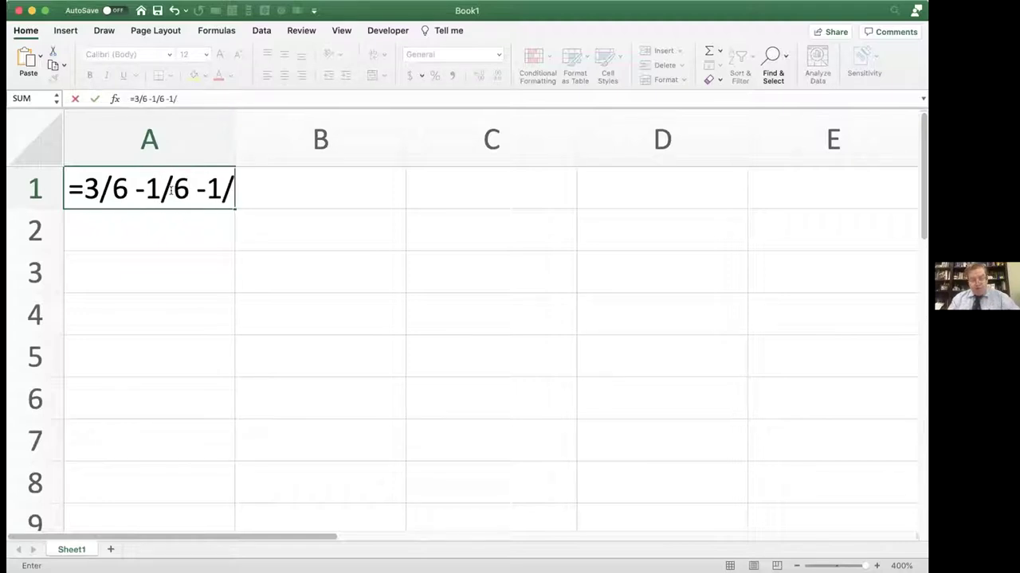
type("6")
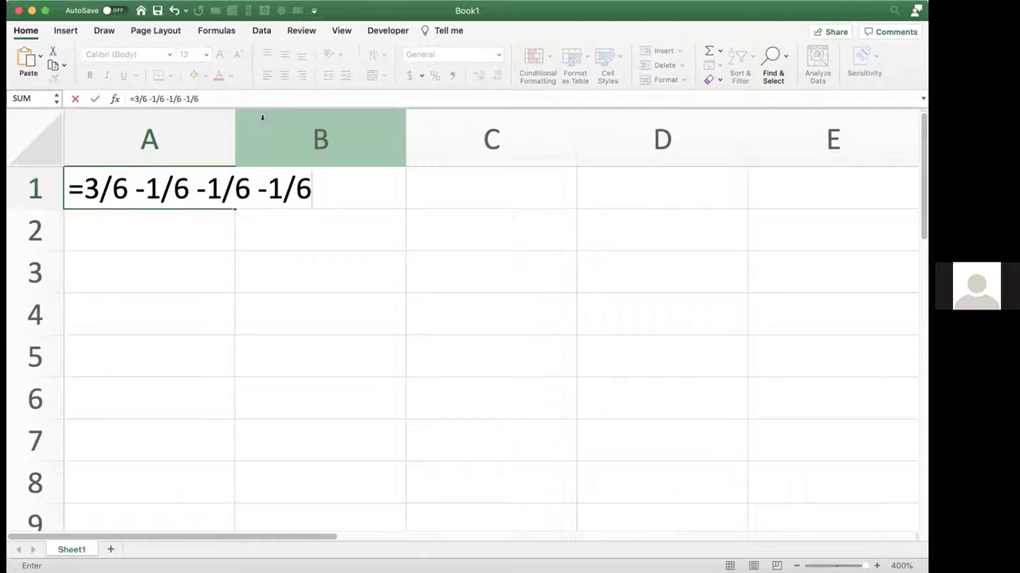
key("Return")
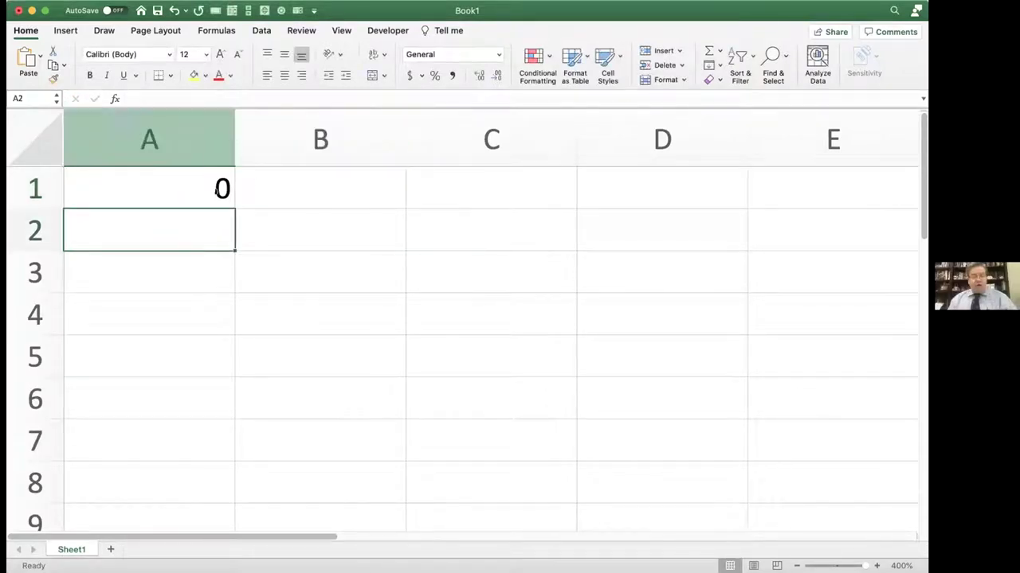
Enter =IF(A1=0,"zero","not zero") in B1, which currently shows zero
left_click(274, 182)
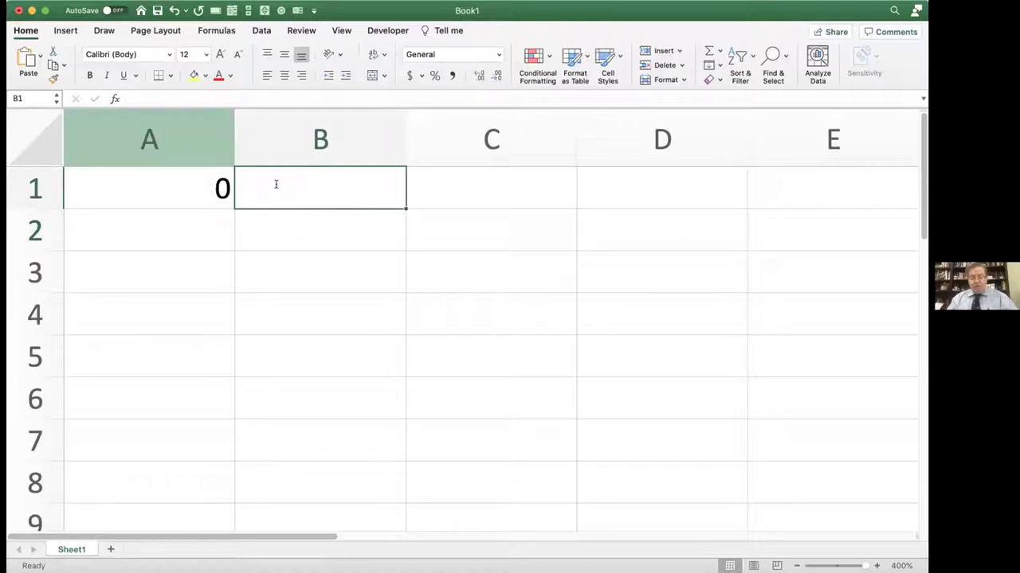
type("=i")
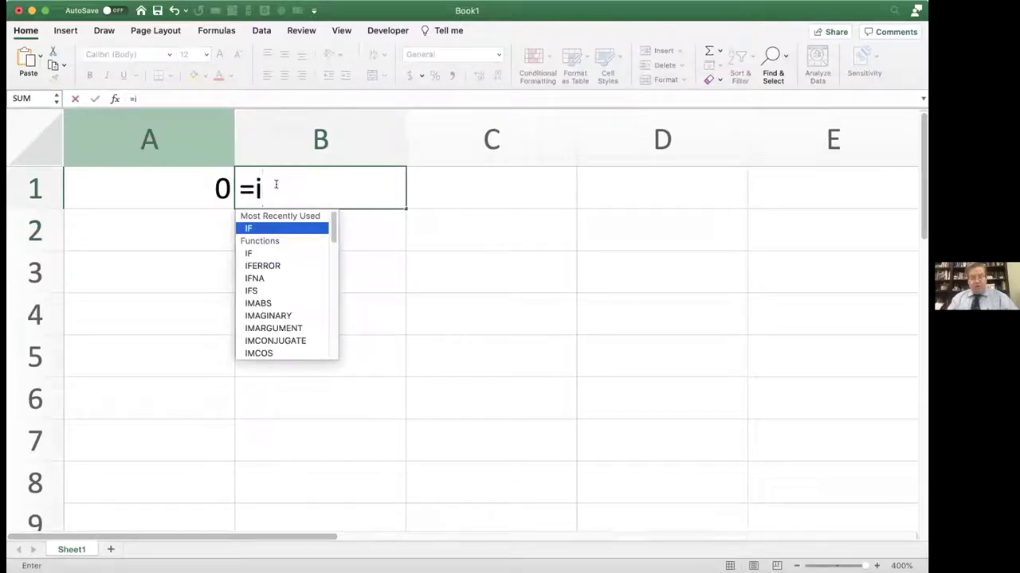
type("f(")
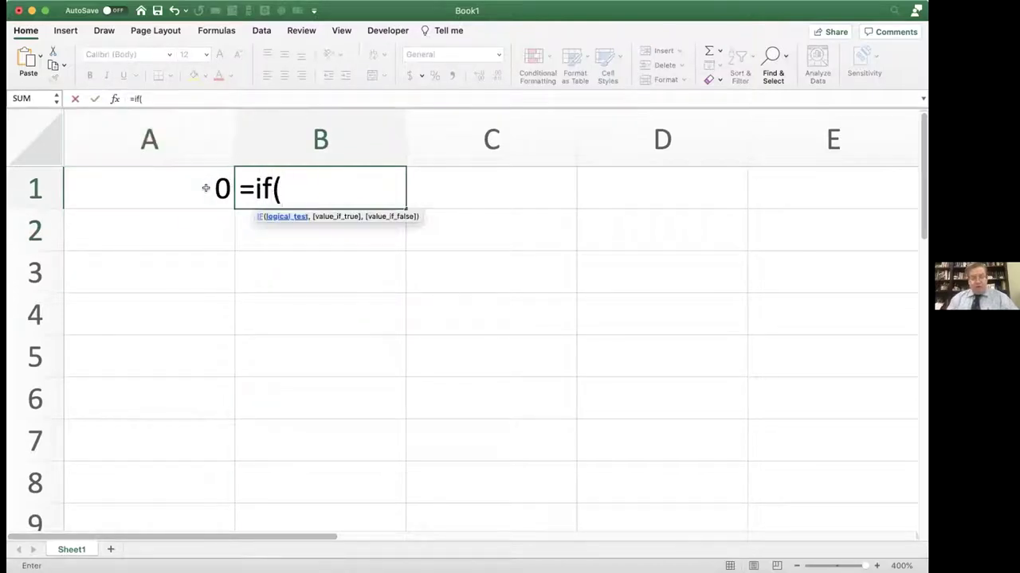
left_click(205, 188)
type("=0,\"zero")
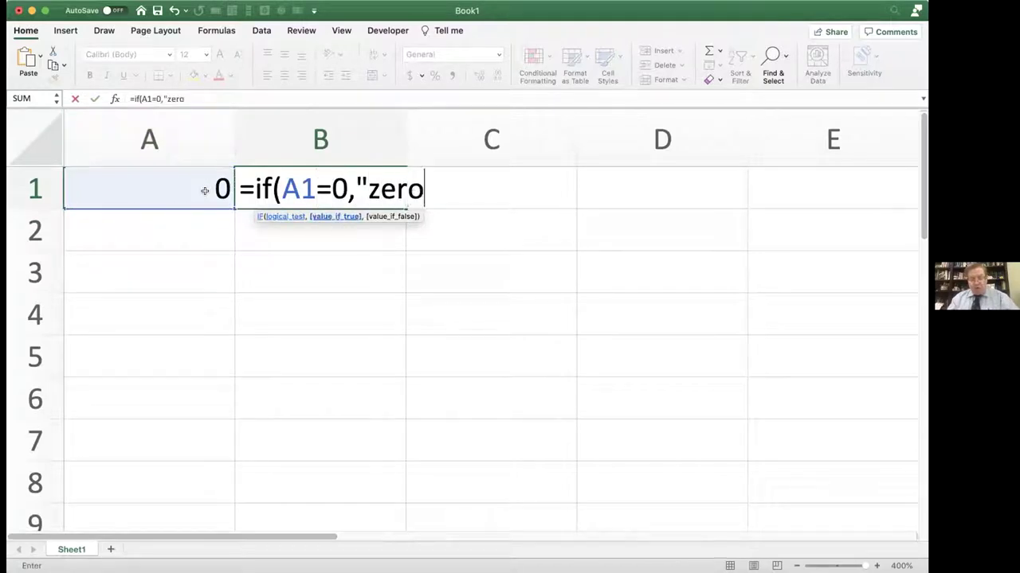
type("\",\"")
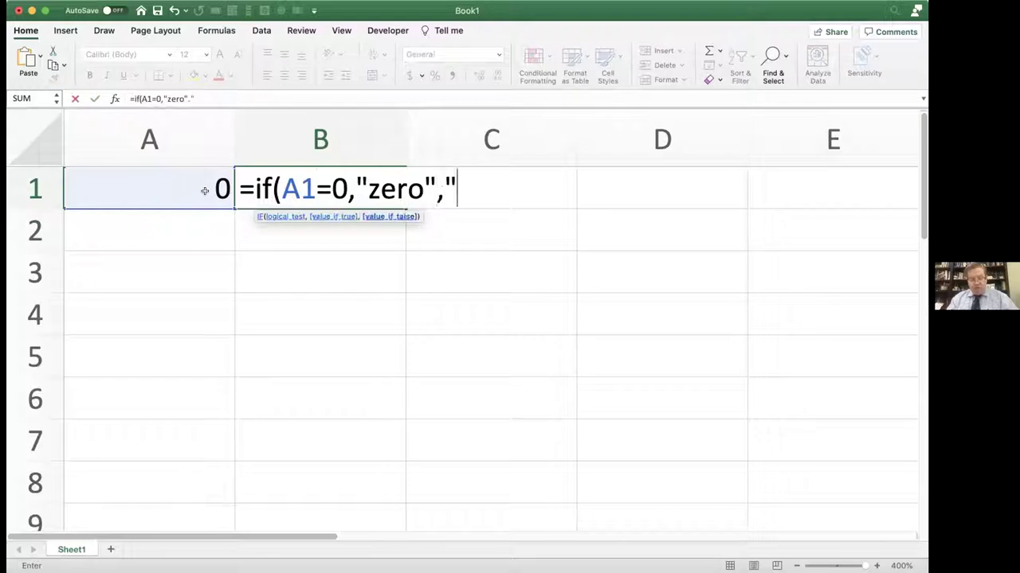
type("not zero")
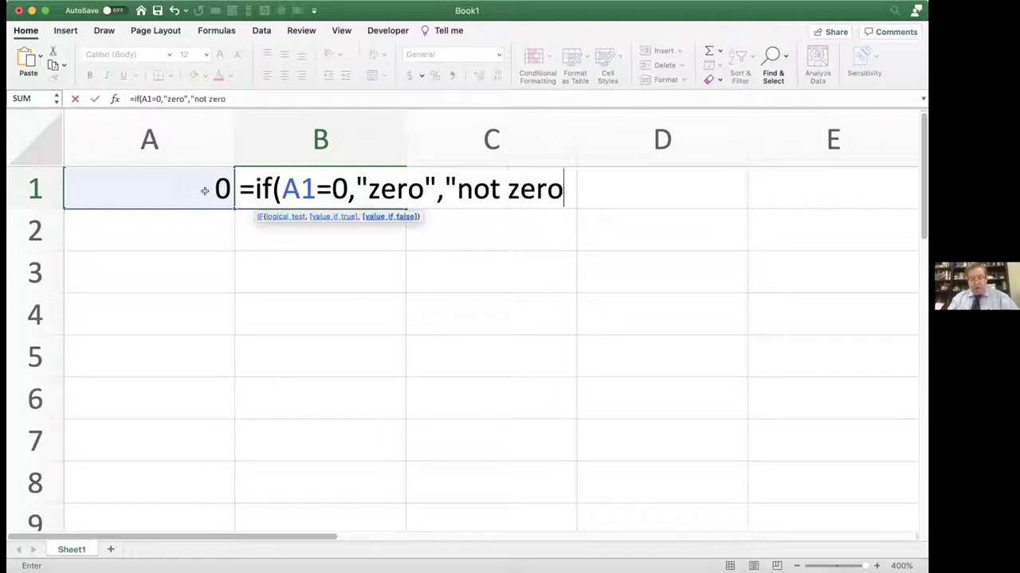
type("\")")
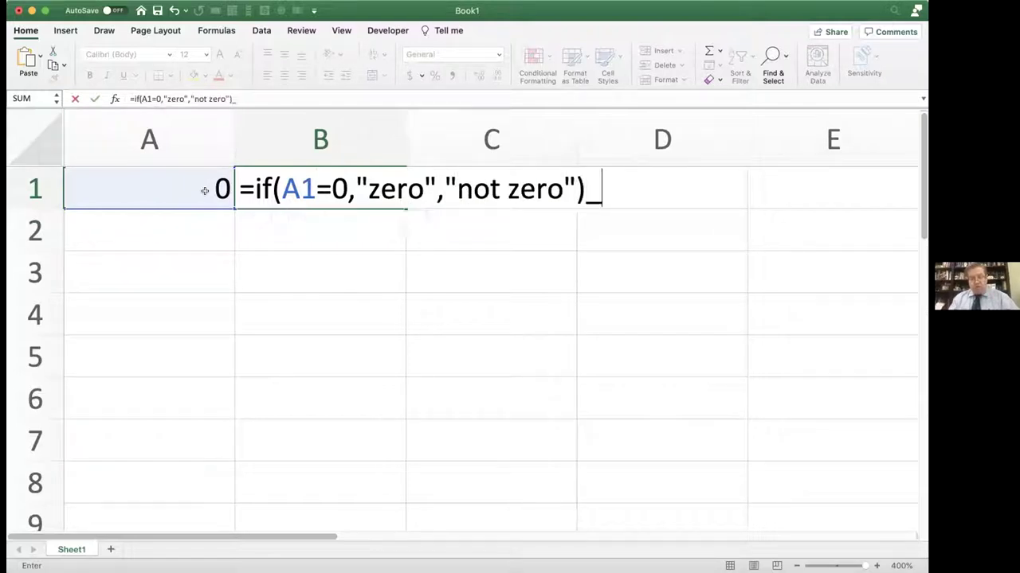
key("Return")
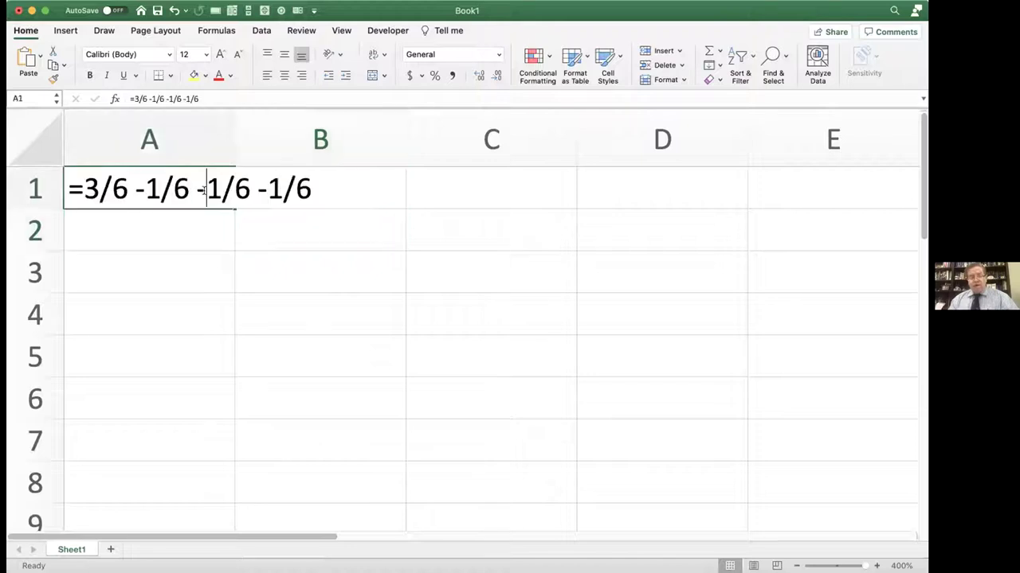
Wrap A1's formula in parentheses as =(3/6 -1/6 -1/6 -1/6), then reopen it for editing
double_click(84, 188)
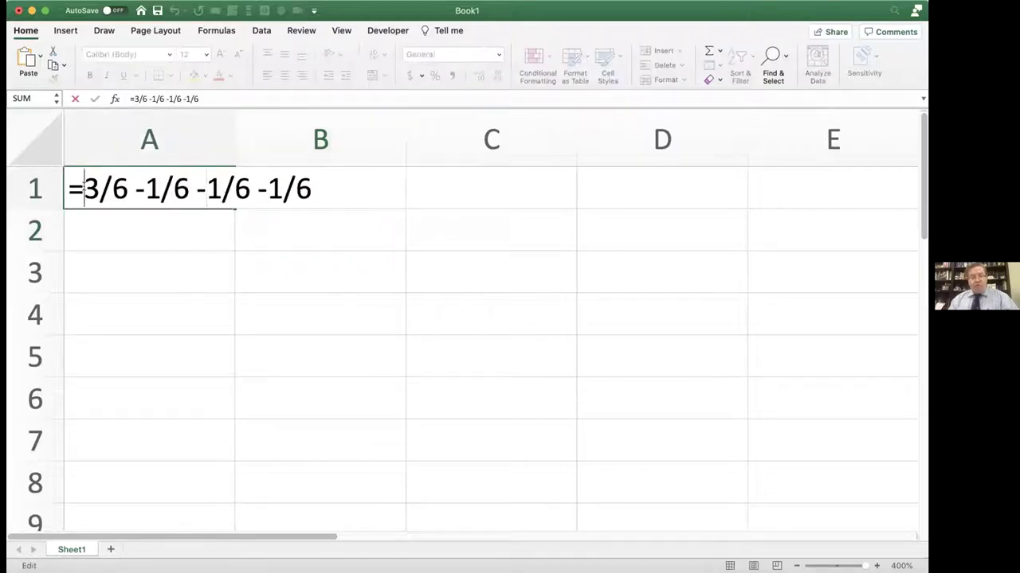
type("(")
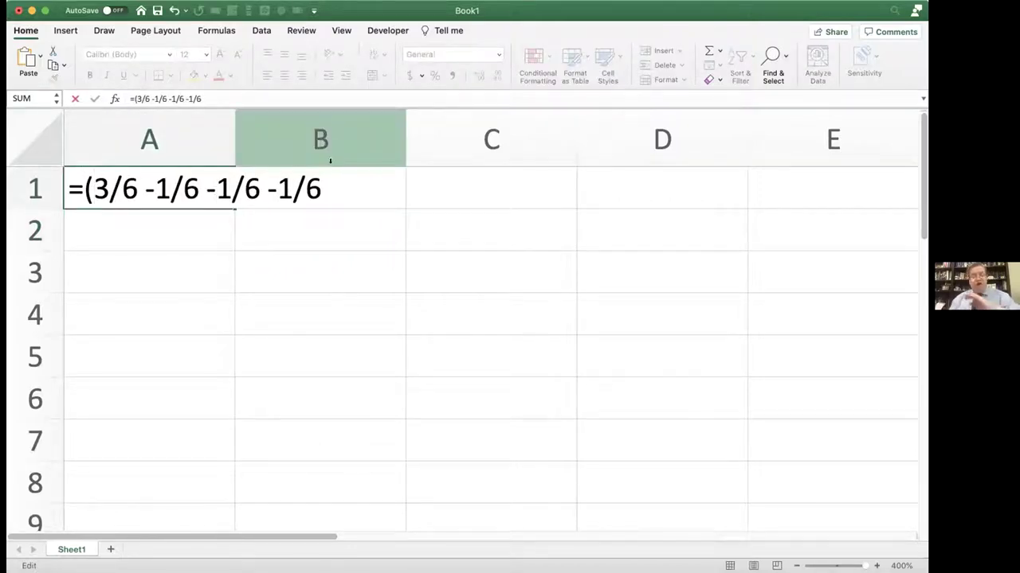
left_click(328, 188)
type(")")
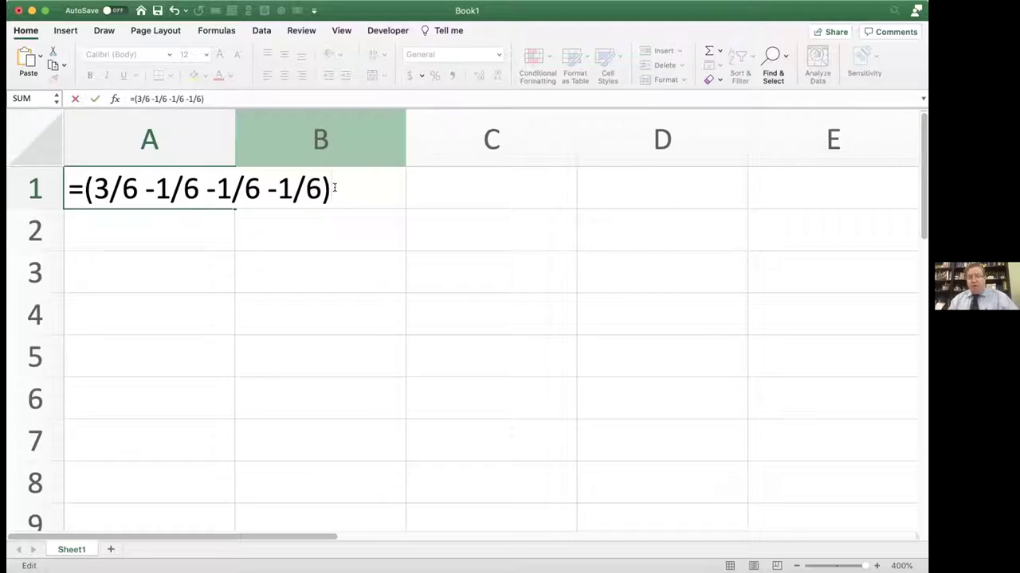
key("Return")
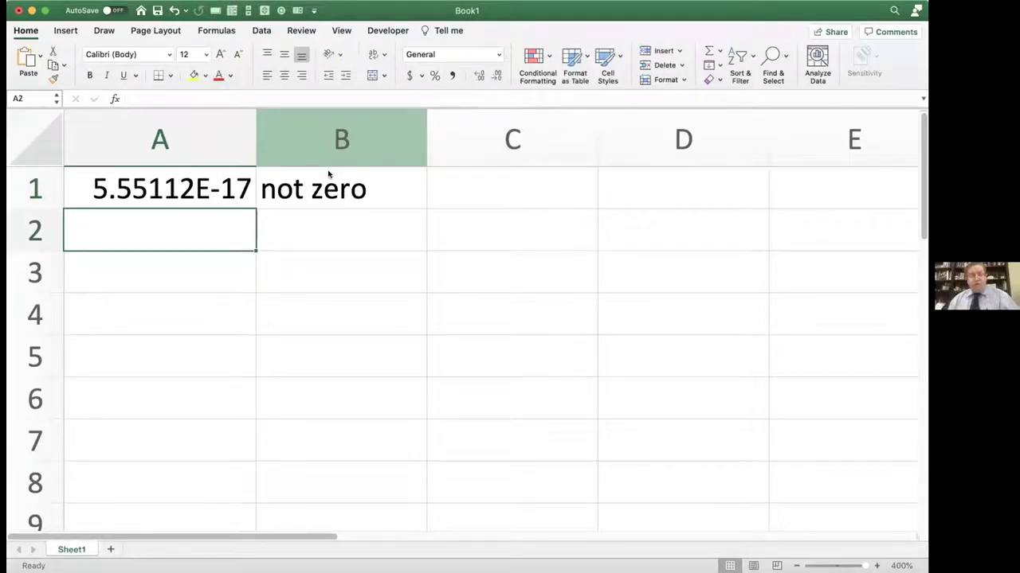
double_click(222, 188)
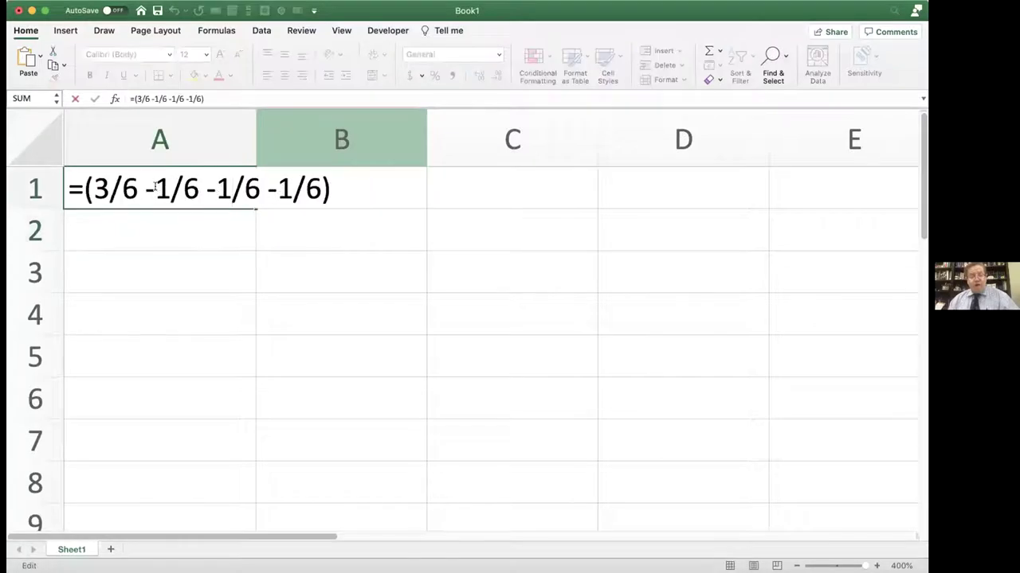
Inspect the 3/6 and first 1/6 terms in A1, then commit it to show 5.55112E-17
left_click_drag(93, 188, 136, 188)
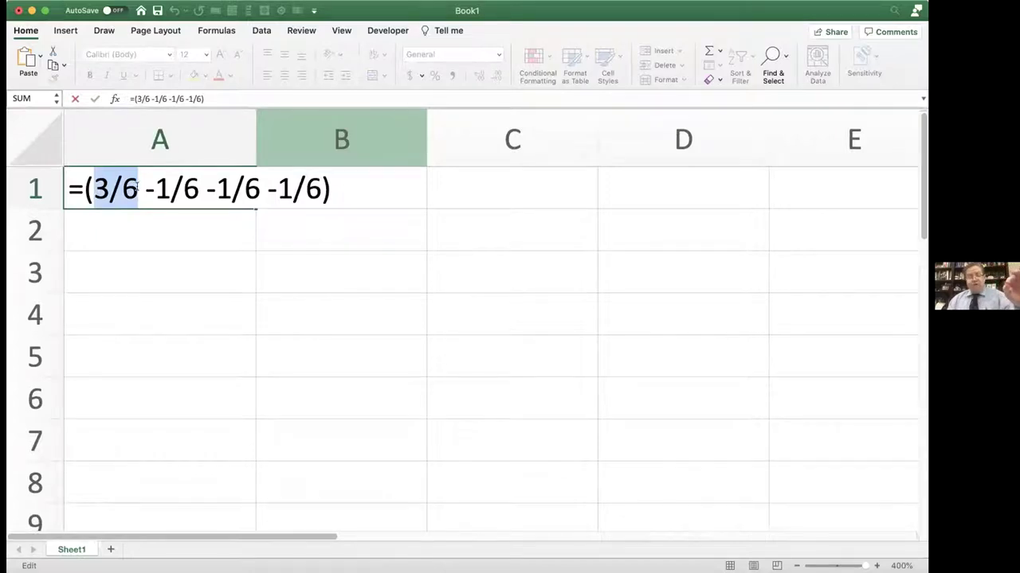
left_click_drag(154, 189, 262, 181)
left_click(264, 183)
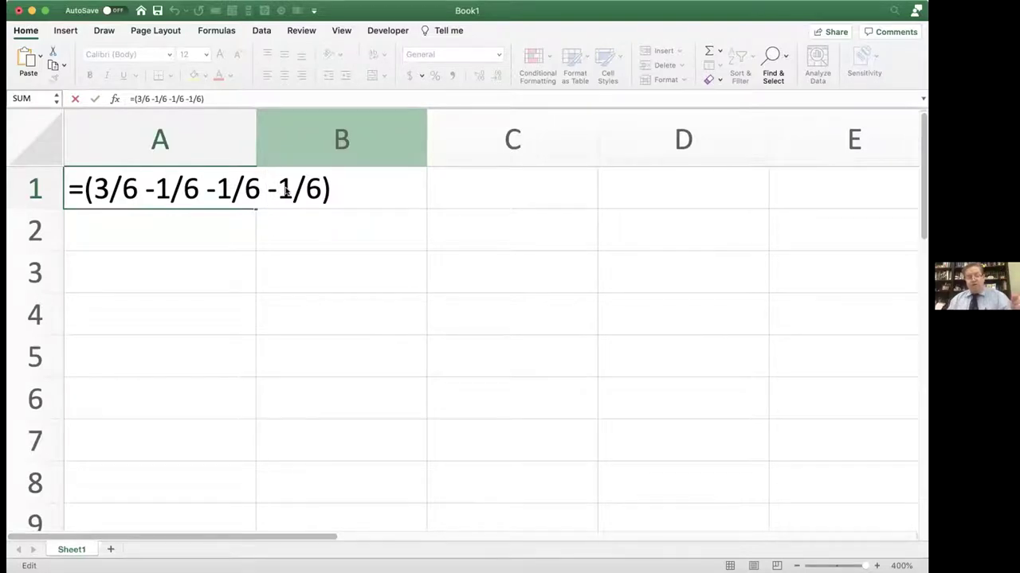
key("Return")
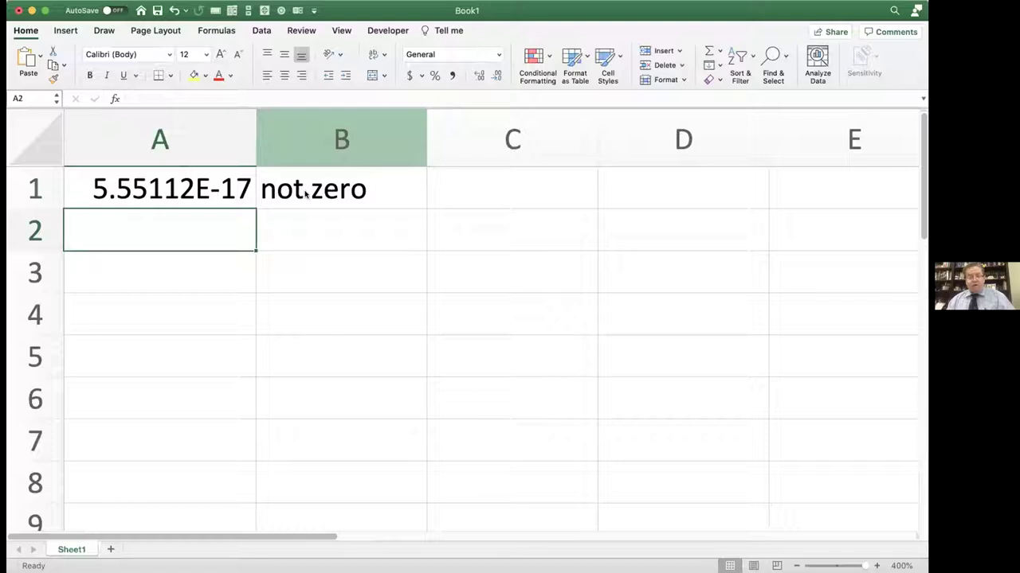
Enter =1/6 in C1 so it displays 0.16666667
double_click(472, 184)
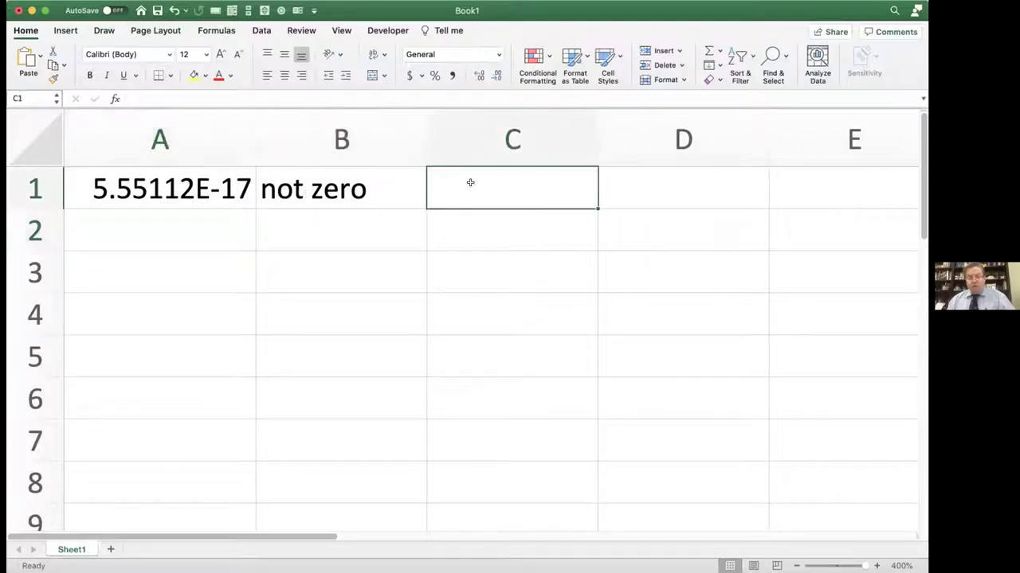
type("=1/6")
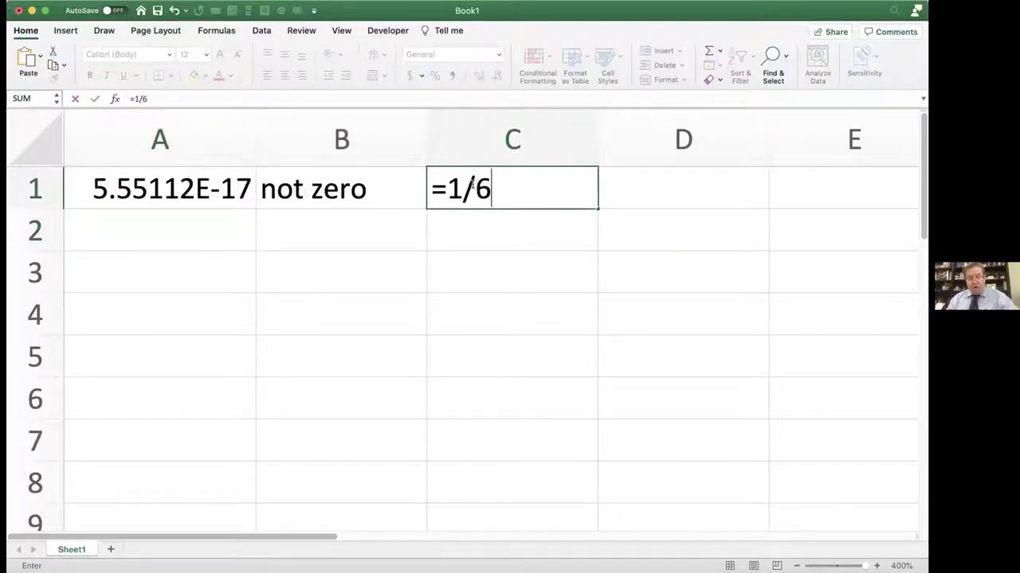
key("Return")
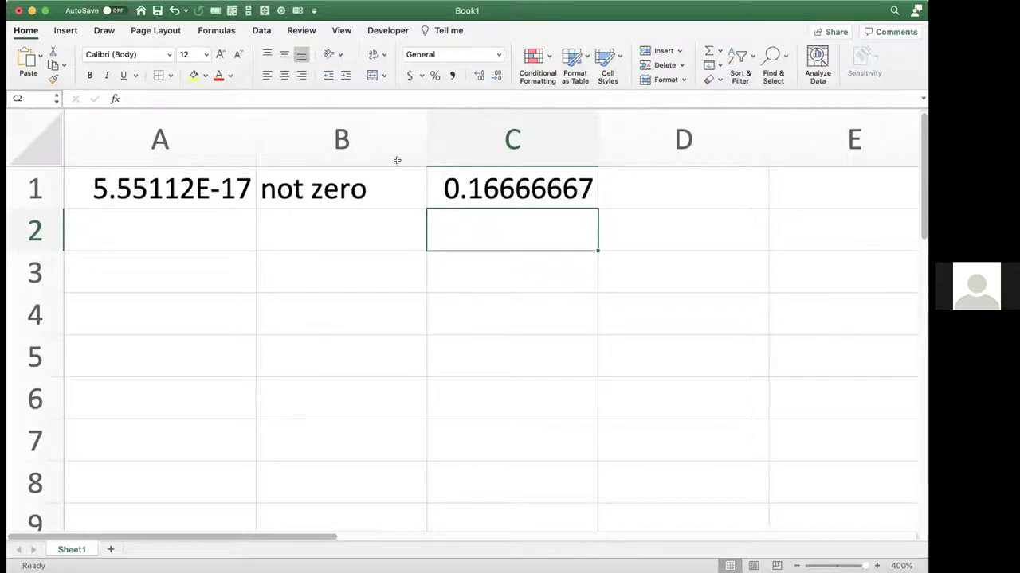
left_click(172, 189)
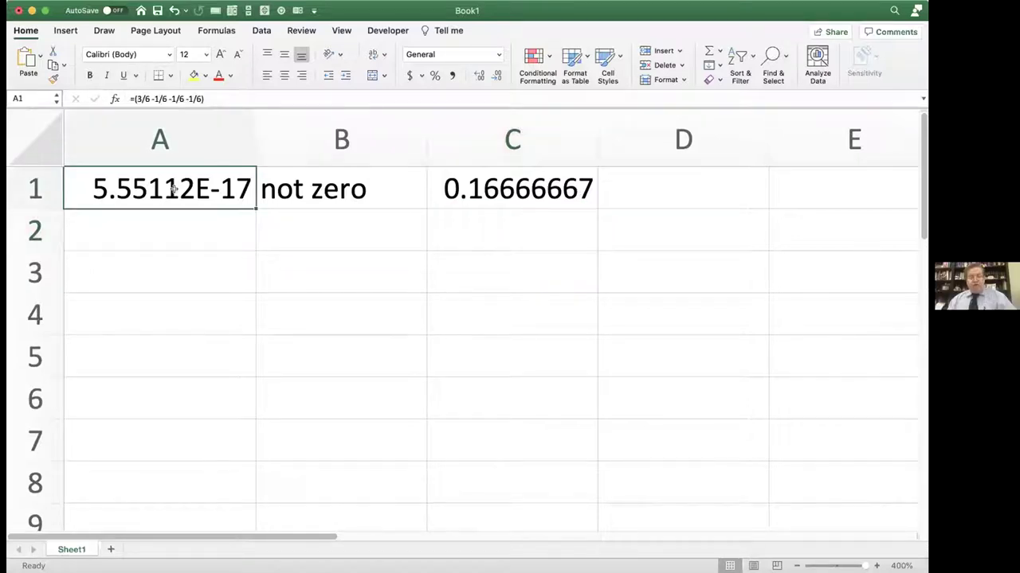
double_click(121, 189)
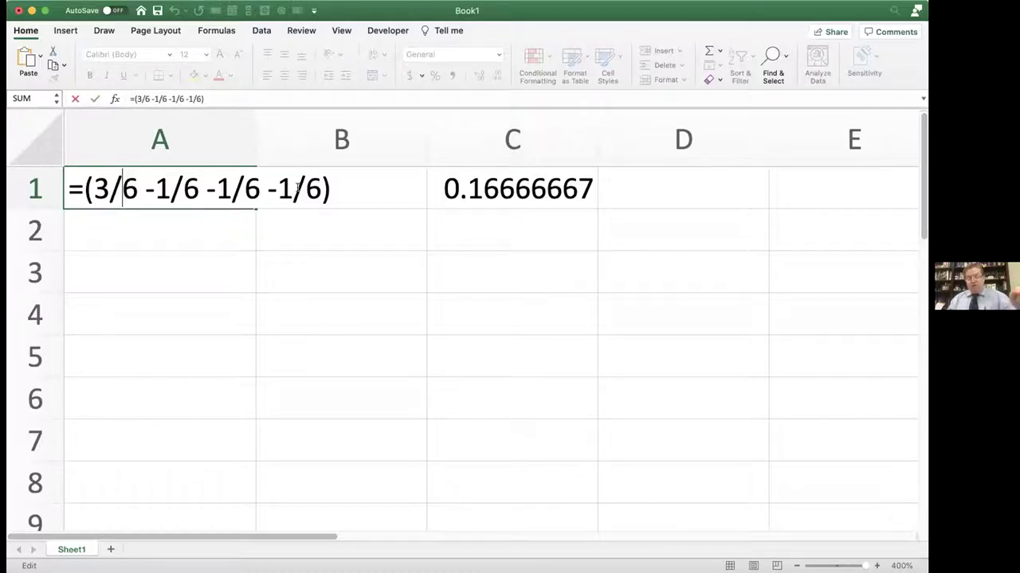
key("Return")
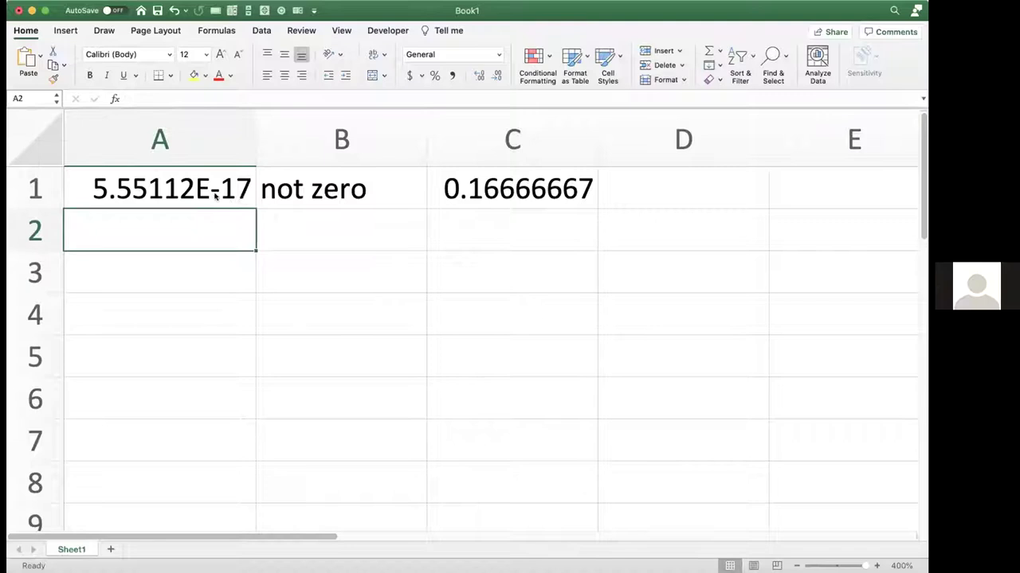
left_click(212, 193)
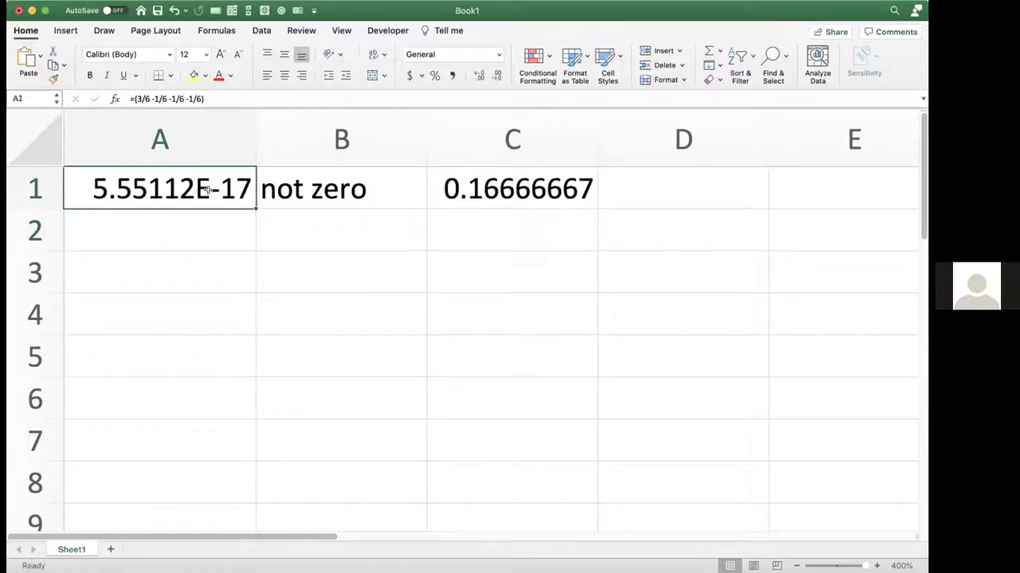
left_click(489, 189)
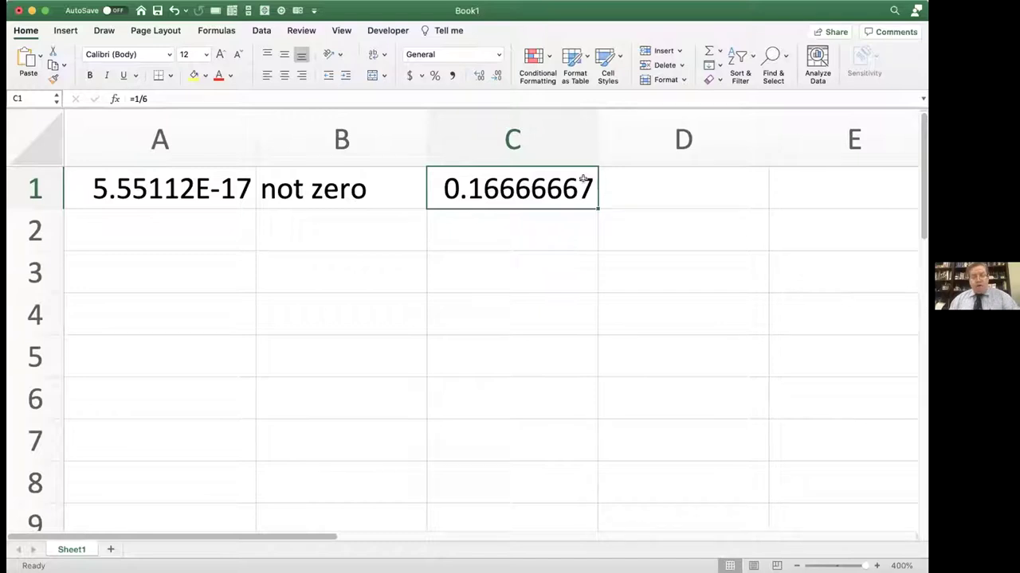
scroll(584, 180, "down", 1)
scroll(583, 180, "up", 1)
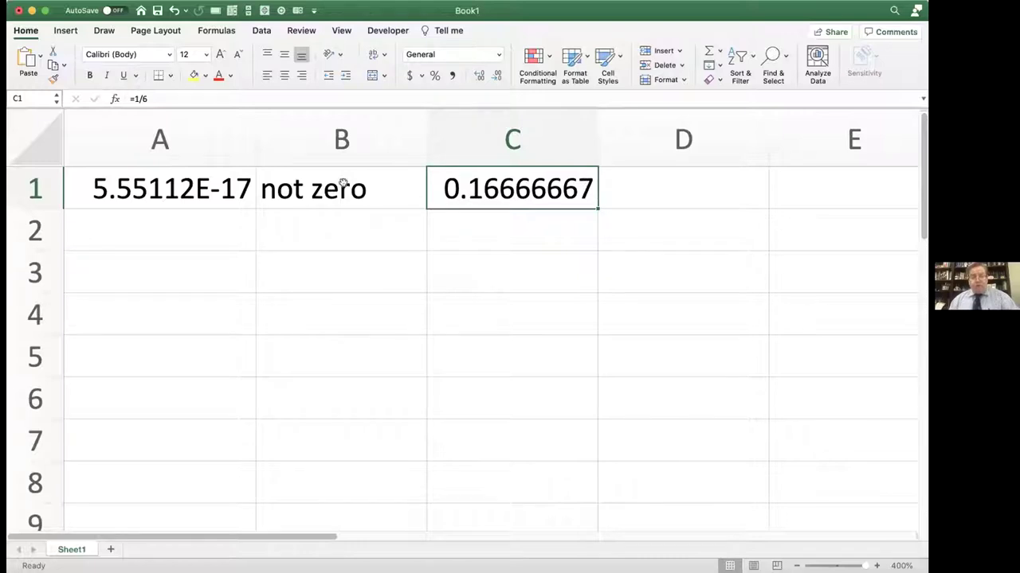
Remove the accidental A2 reference from A1's formula and re-enter it unchanged
double_click(212, 193)
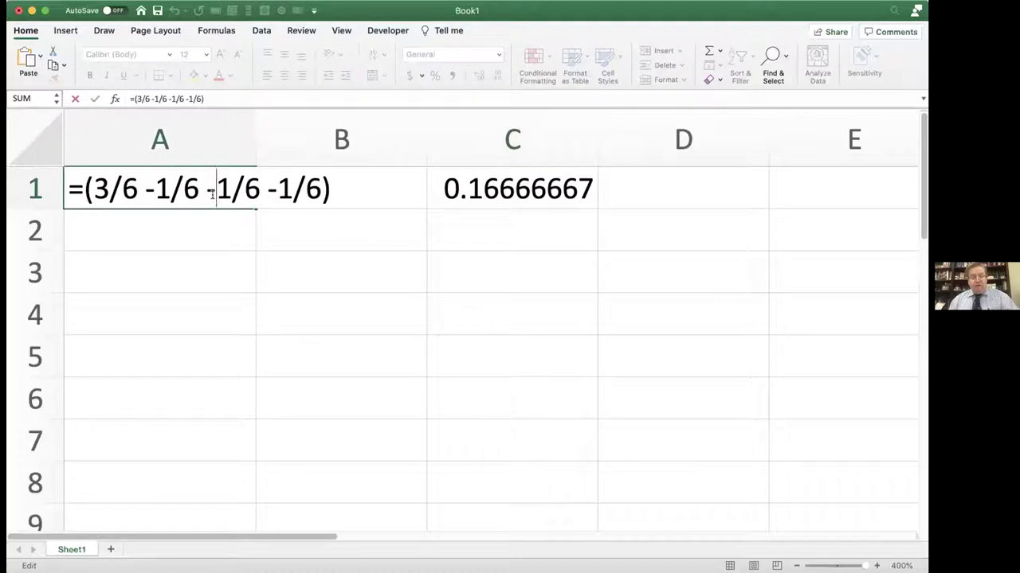
left_click(197, 227)
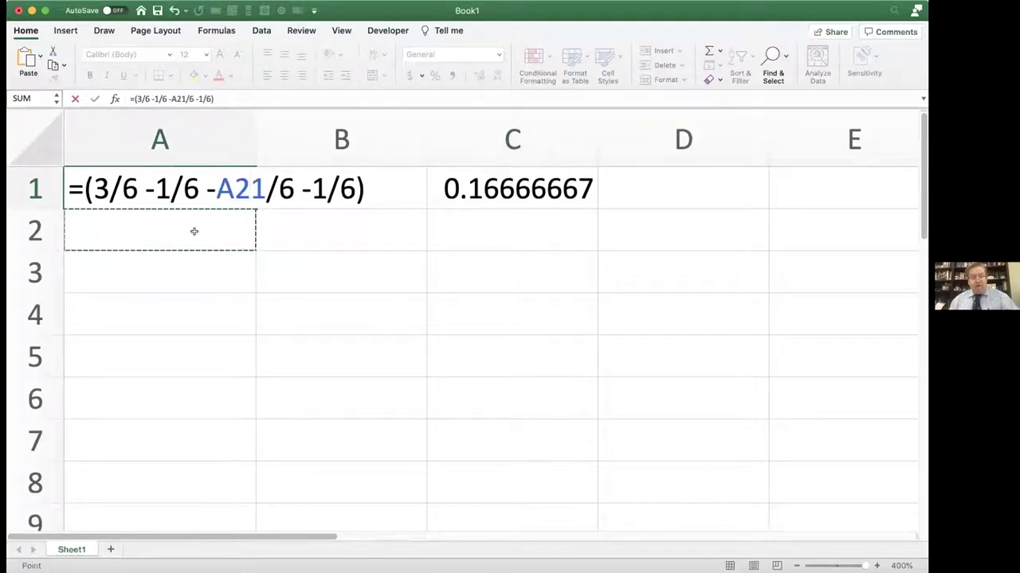
key("BackSpace")
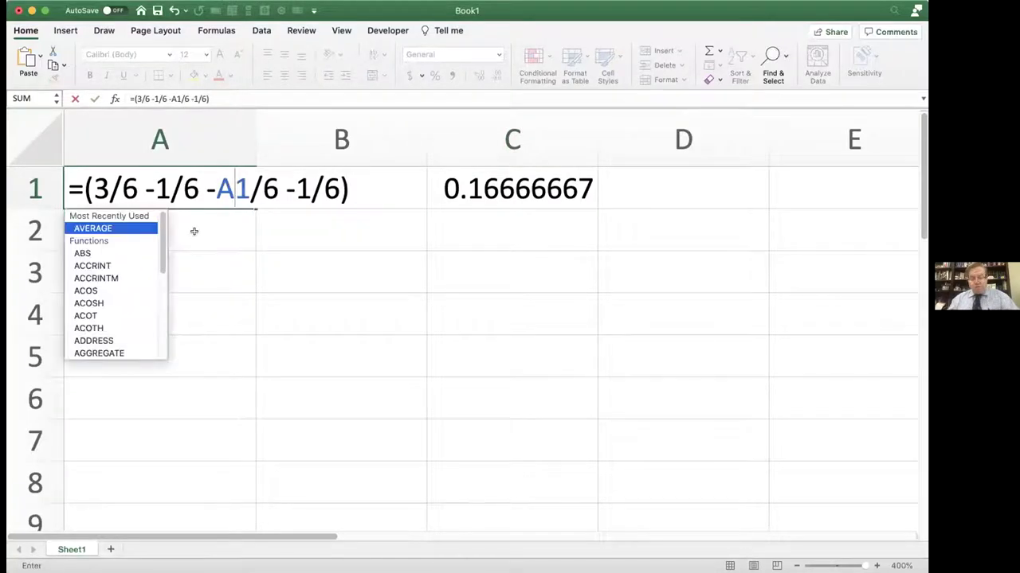
key("BackSpace")
key("Return")
Clear the stray entry in A2, then reopen A1 and select its first -1/6 term
double_click(193, 231)
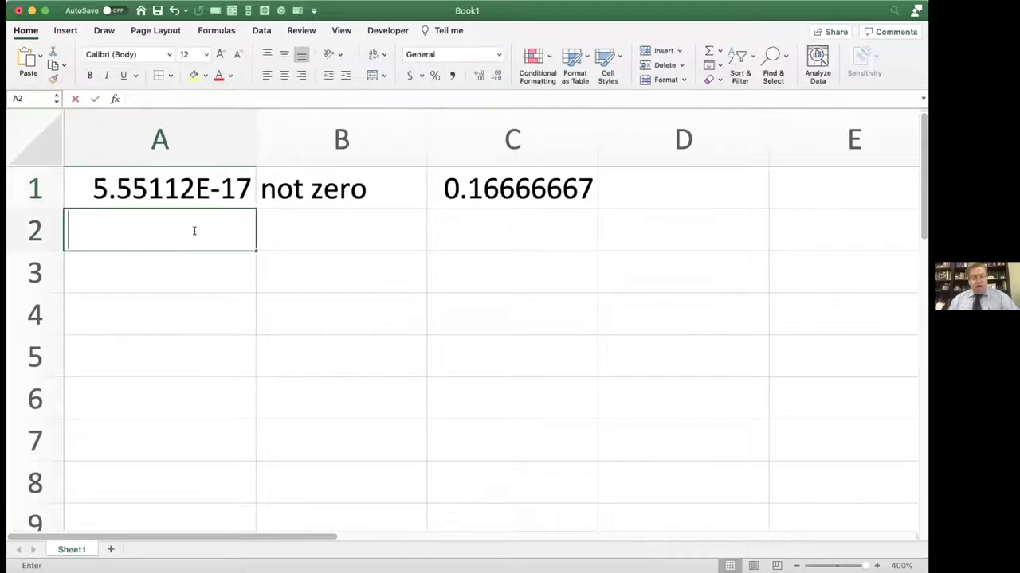
type("=(")
key("BackSpace")
key("BackSpace")
left_click(223, 206)
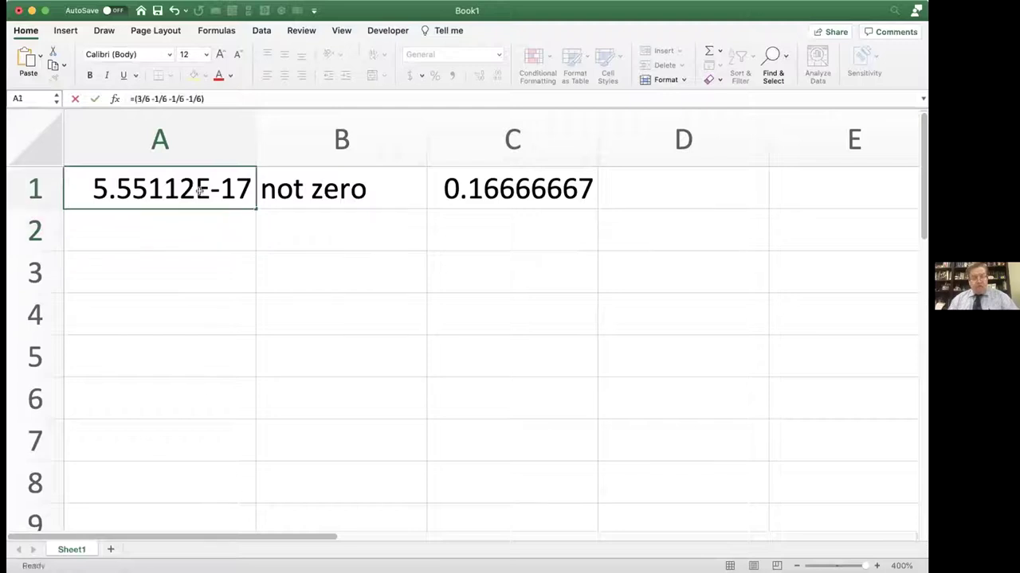
double_click(209, 188)
left_click_drag(156, 188, 224, 185)
Change A1 to =(3/6 -2/6 -1/6), yielding 2.77556E-17, and reopen it for review
type("2")
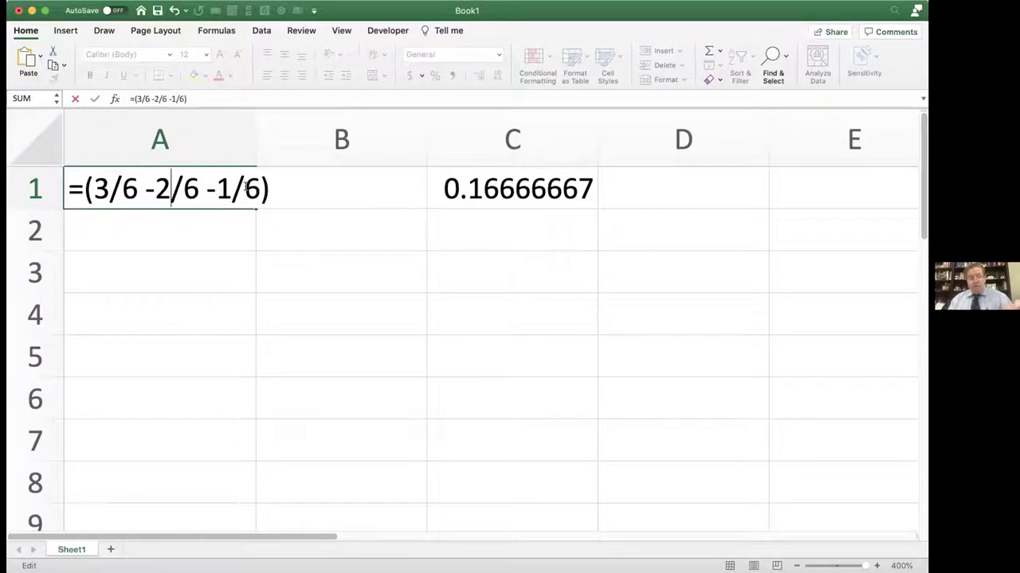
key("Return")
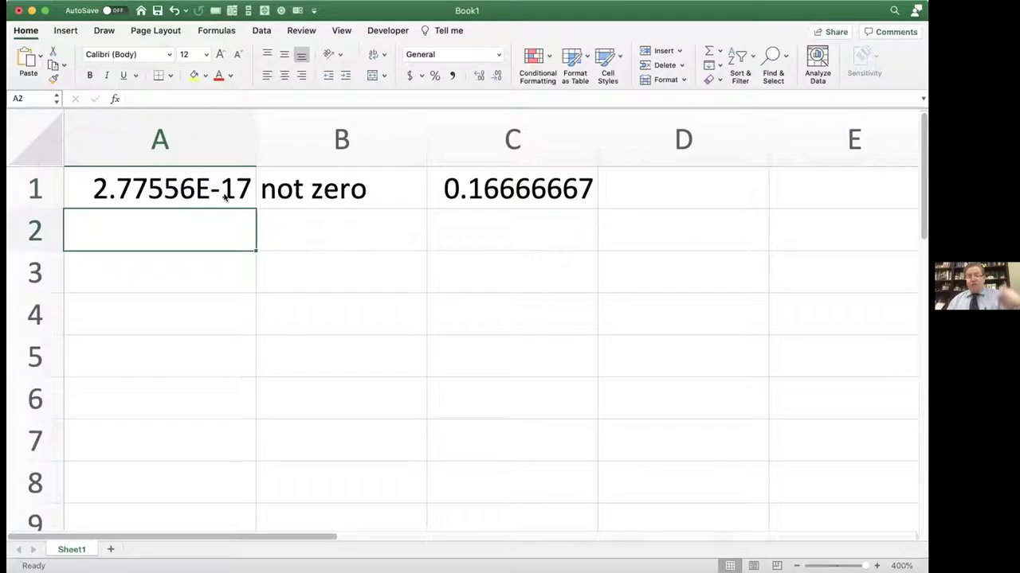
double_click(225, 197)
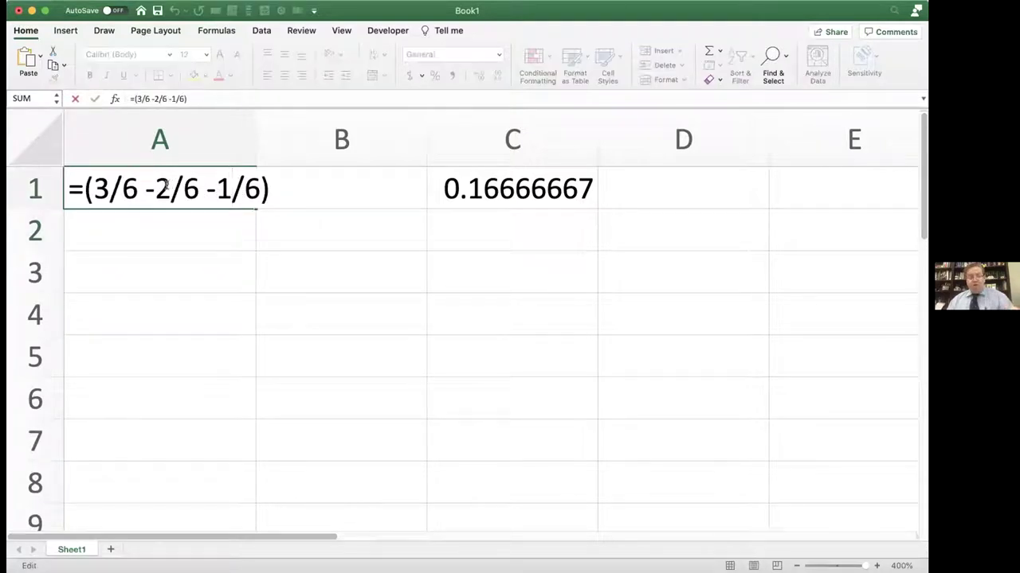
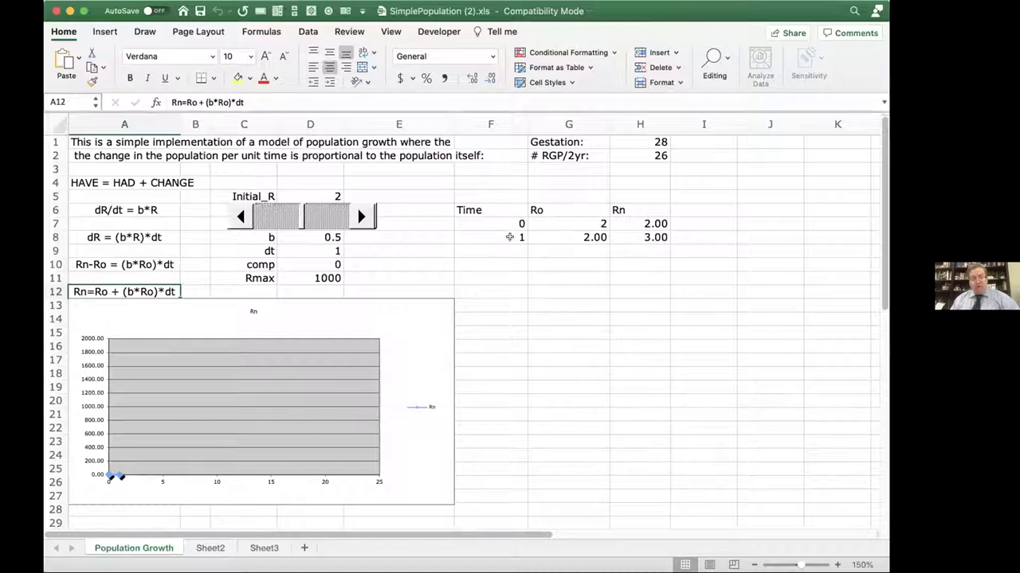
left_click(537, 236)
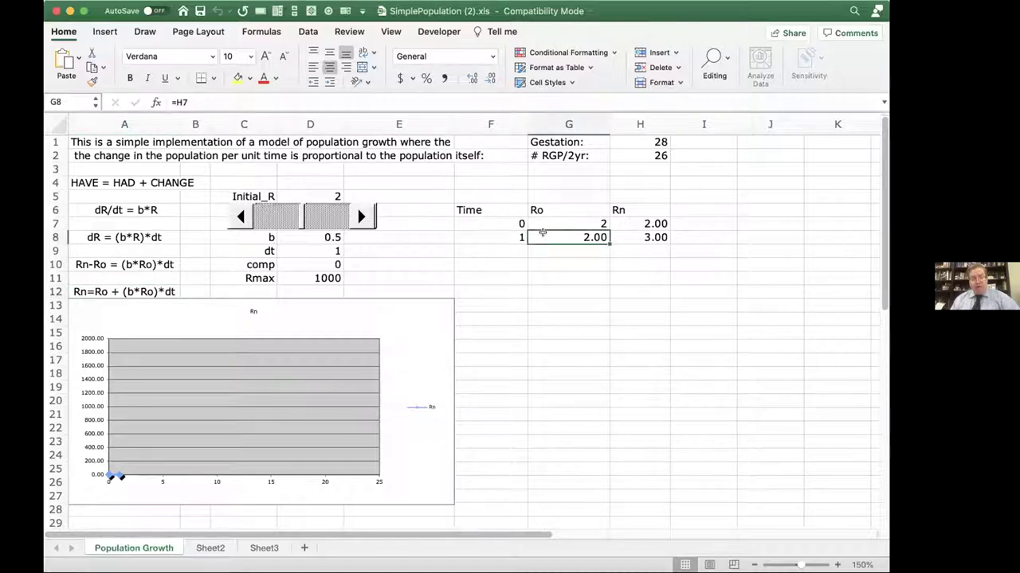
left_click(331, 237)
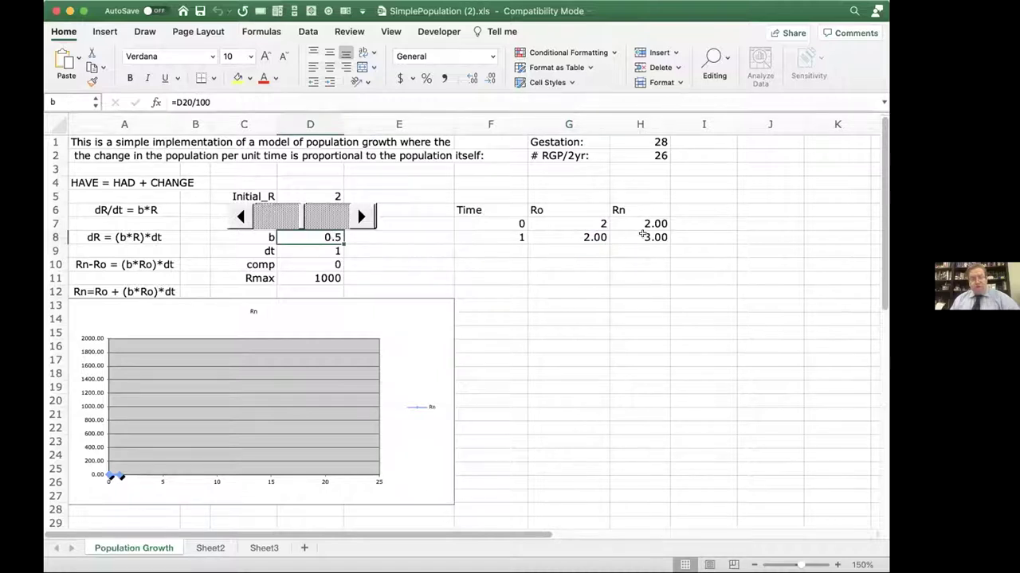
double_click(642, 236)
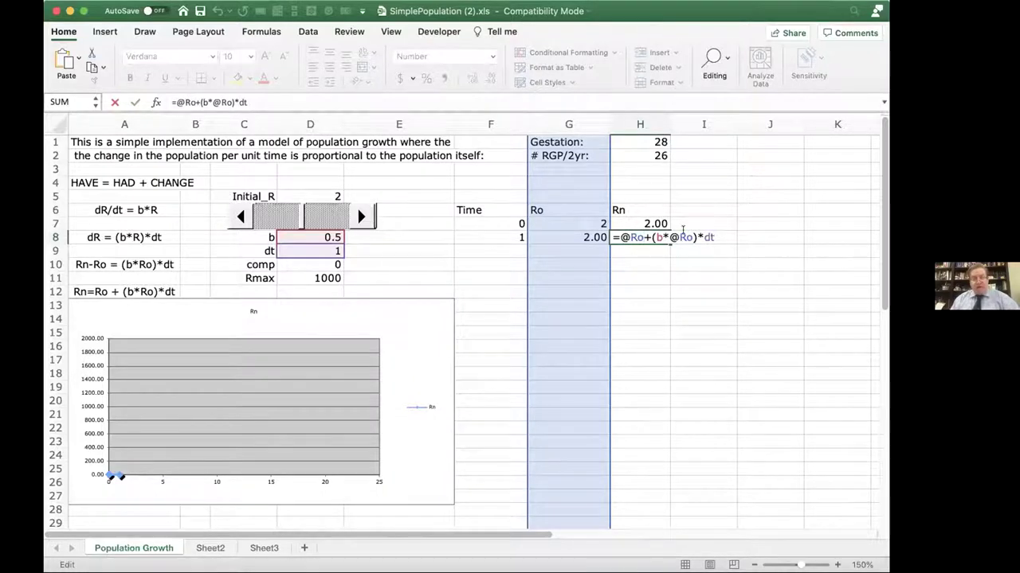
key("Return")
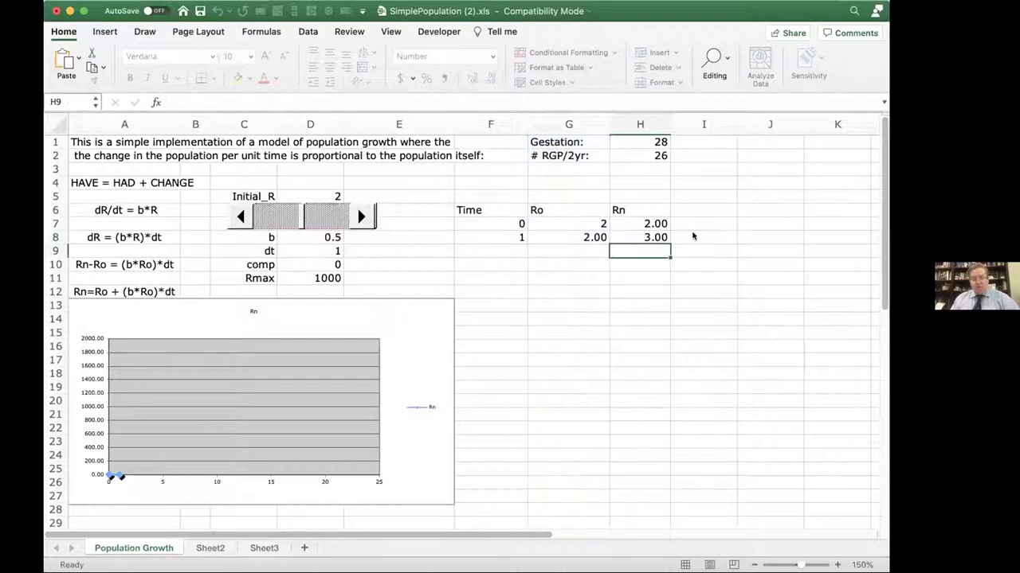
Fill the Time, Ro and Rn formulas from row 8 down to time 22, with Rn reaching 14963.66
left_click_drag(513, 234, 639, 422)
scroll(653, 474, "down", 4)
scroll(640, 424, "up", 3)
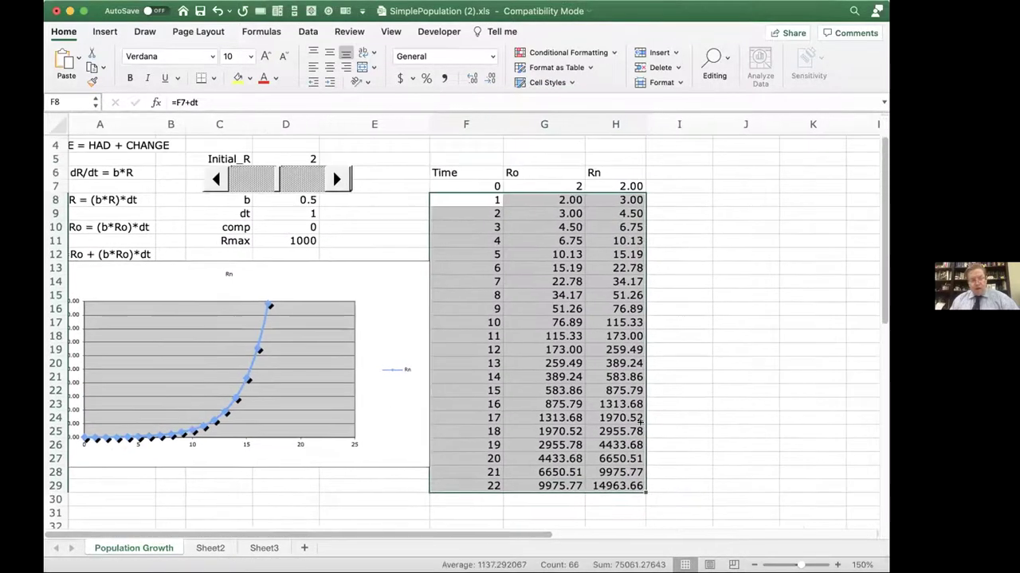
scroll(639, 424, "up", 2)
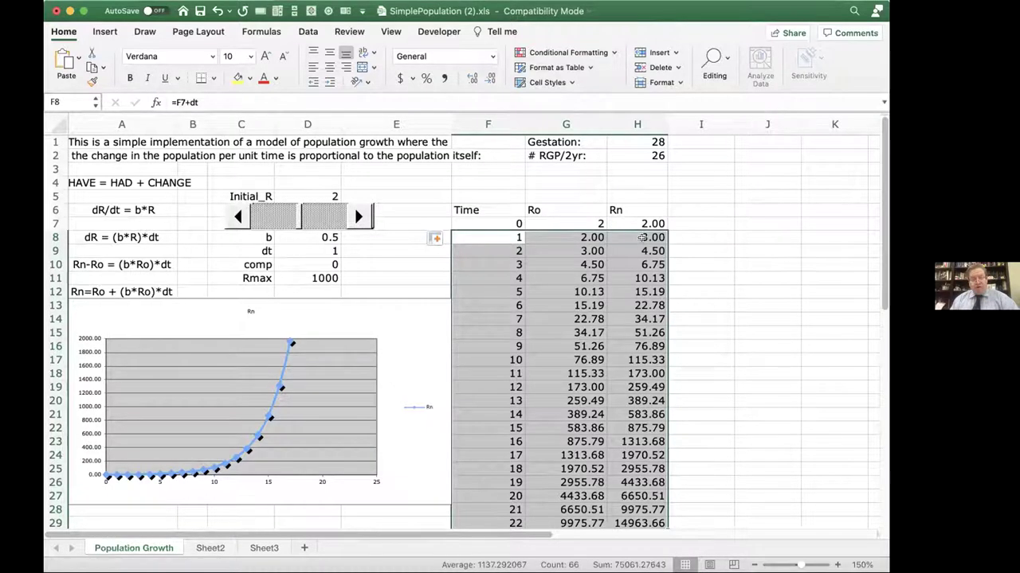
double_click(645, 238)
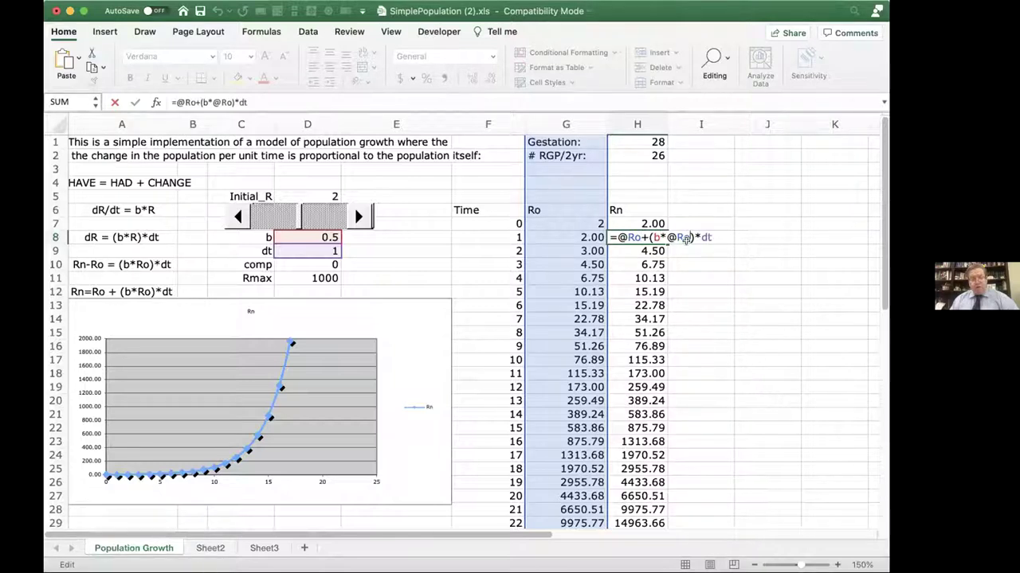
Add the (1-Ro/Rmax) term to the Rn formula and copy it down, levelling Rn at 988.41
type("*(1-")
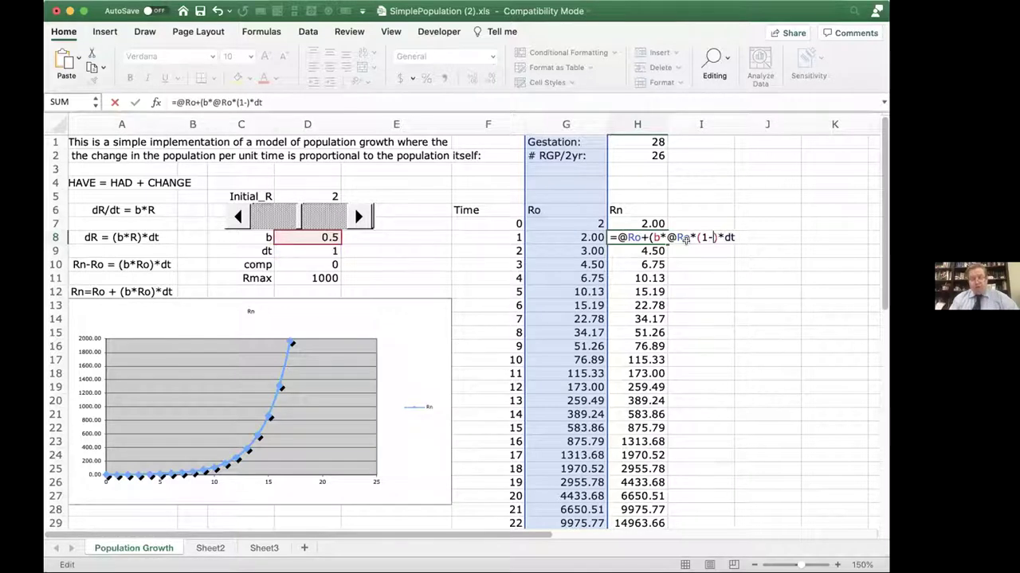
type("@R")
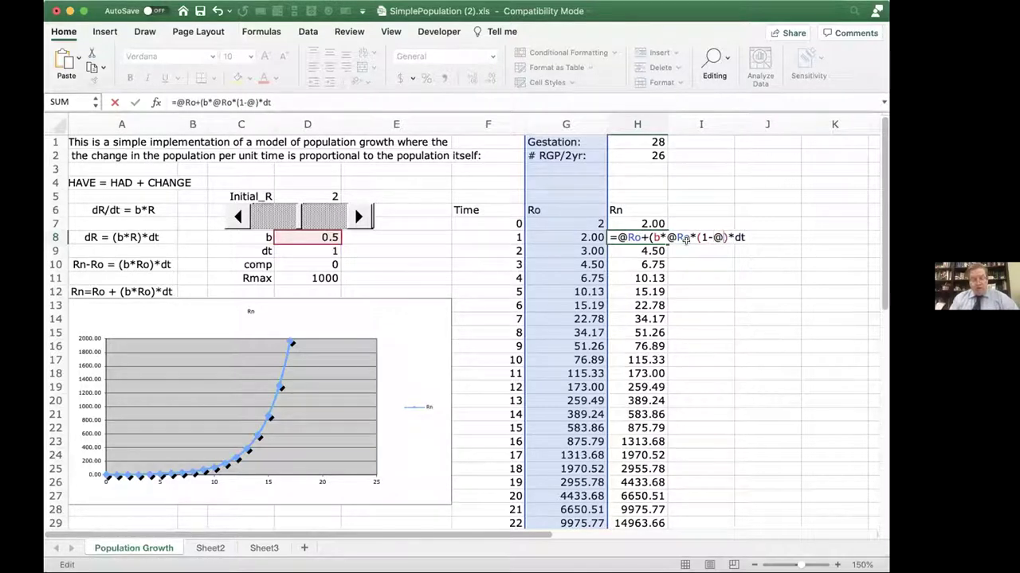
type("o/")
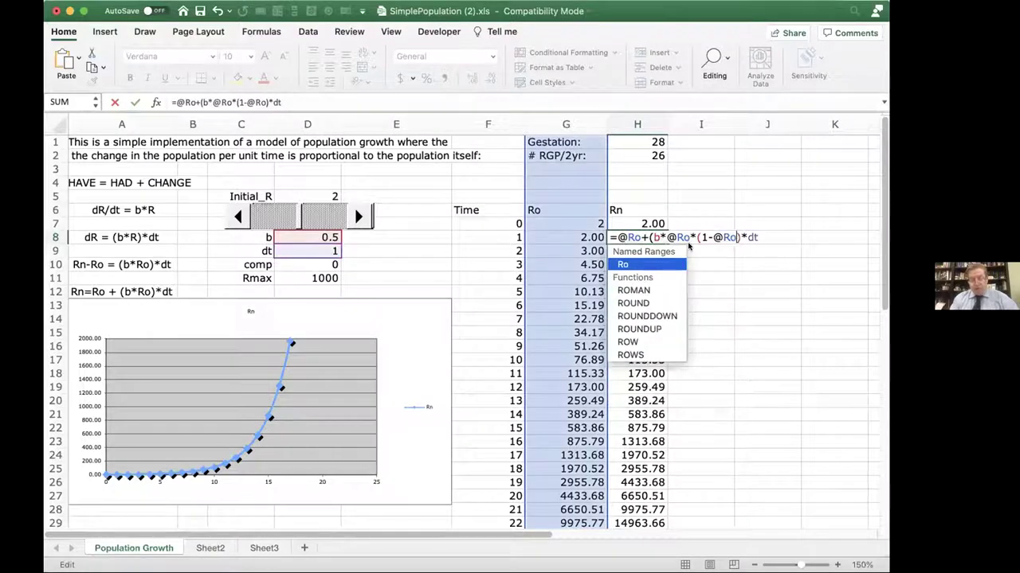
type("Rmax)")
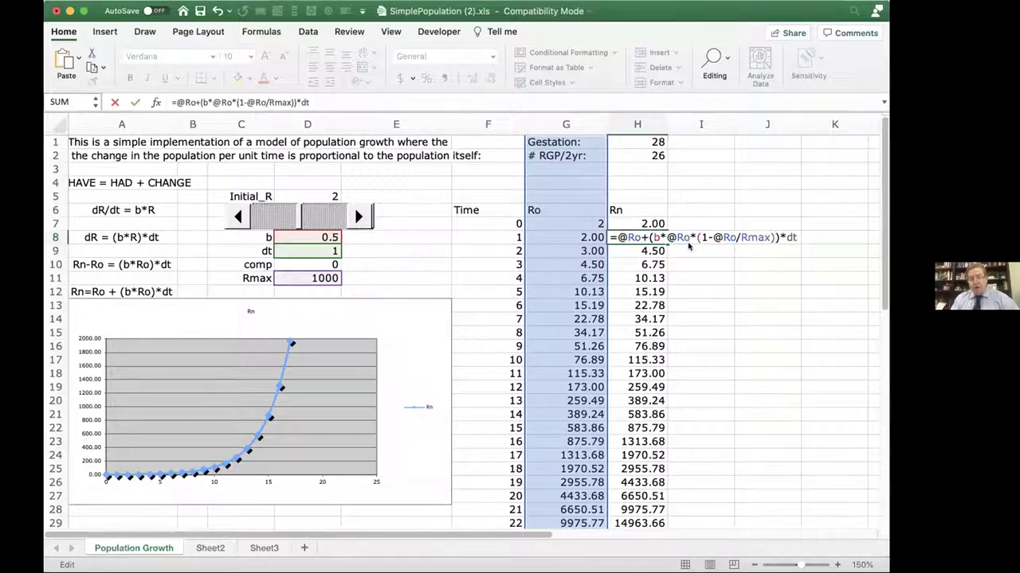
key("Return")
left_click(649, 237)
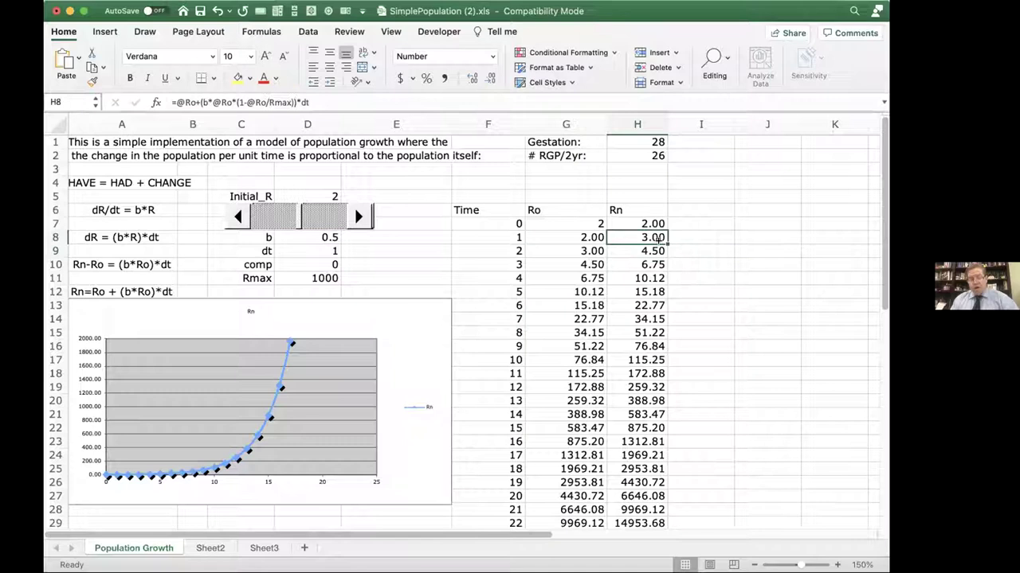
double_click(665, 243)
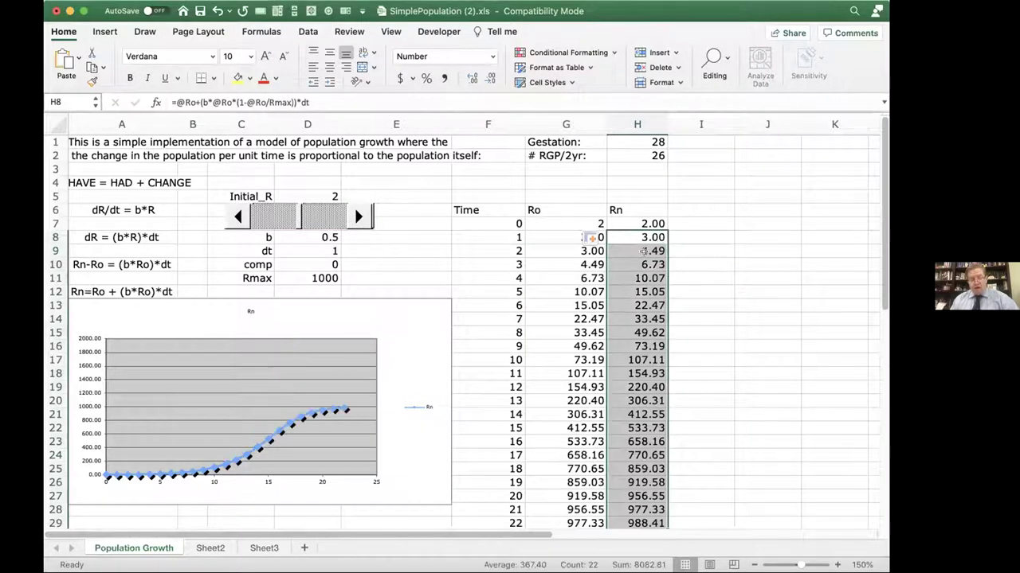
scroll(539, 404, "down", 5)
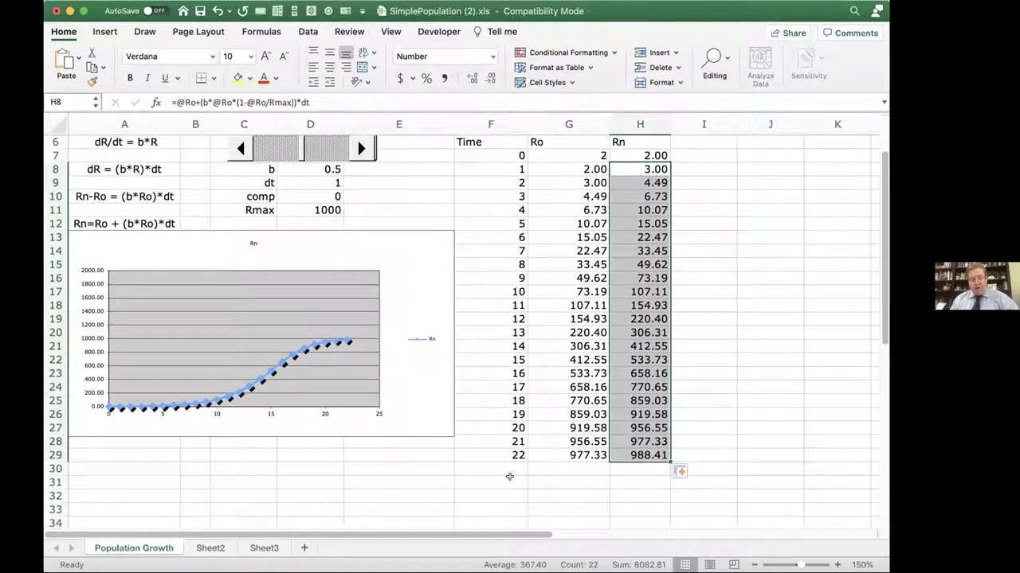
Fill the time 22 row down to time 25, bringing Rn to 998.52
left_click_drag(508, 455, 665, 500)
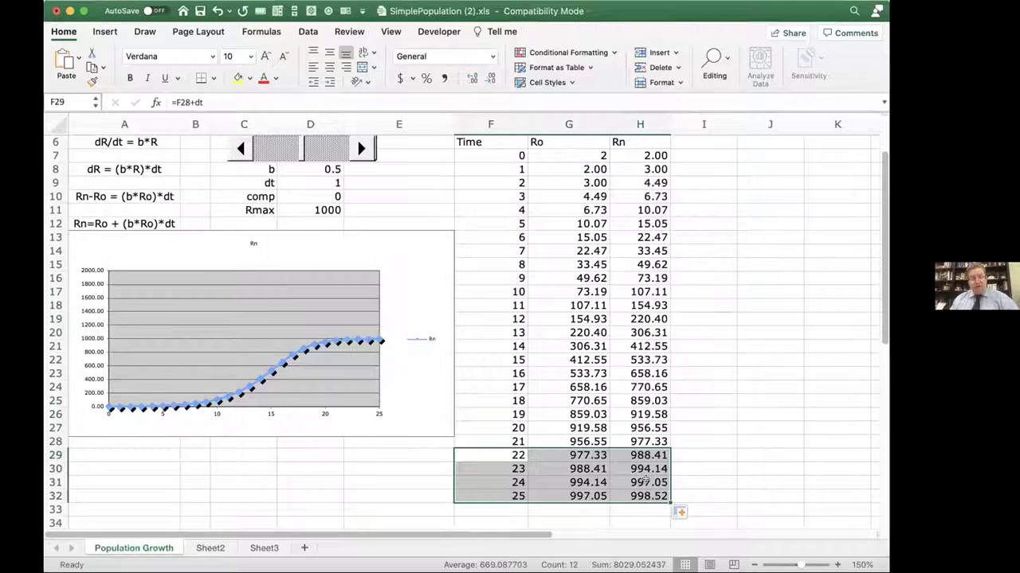
scroll(645, 480, "up", 5)
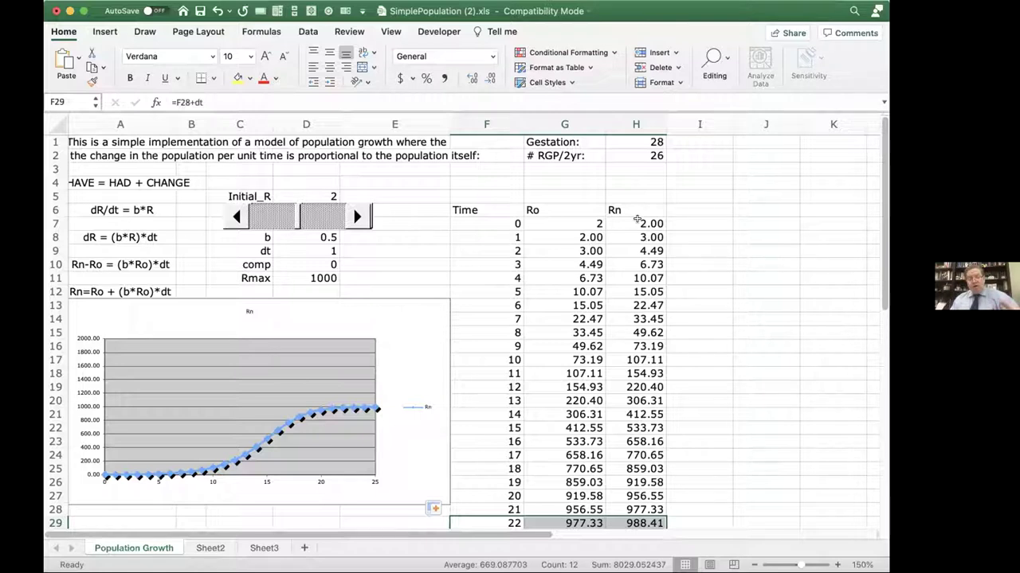
Close the SimplePopulation workbook with Cmd+W, choosing Don't Save
left_click(689, 196)
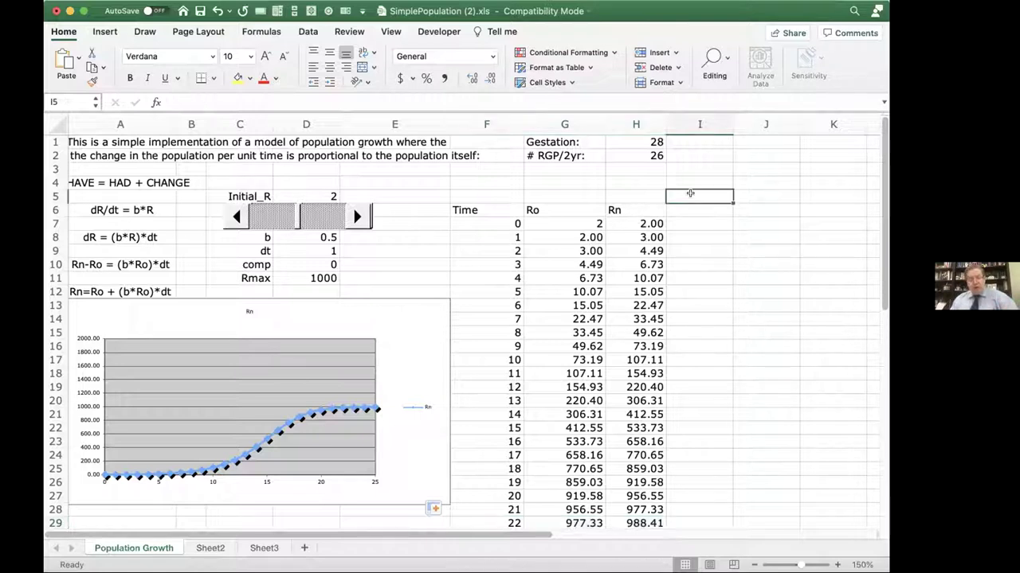
key("super+w")
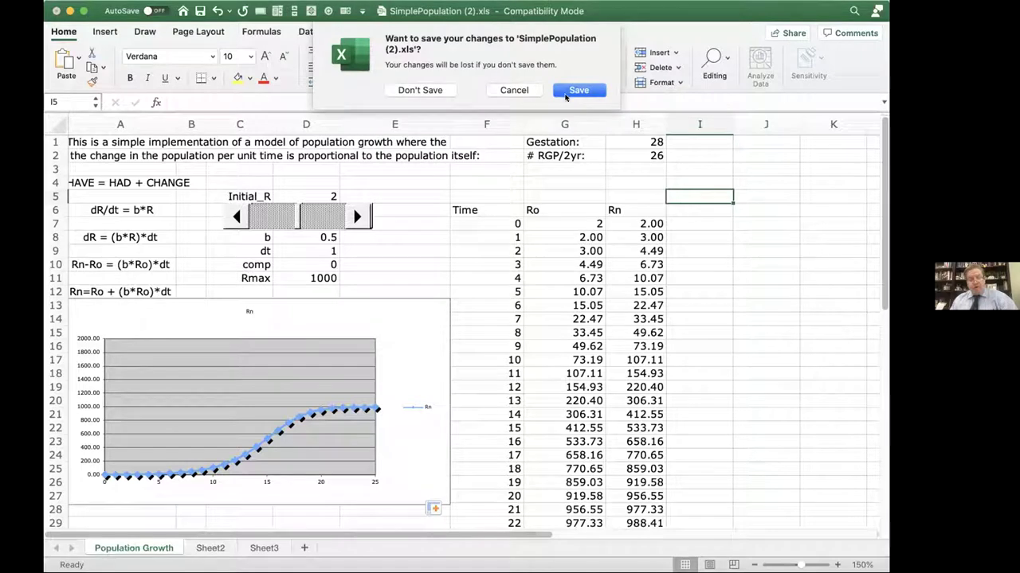
left_click(440, 91)
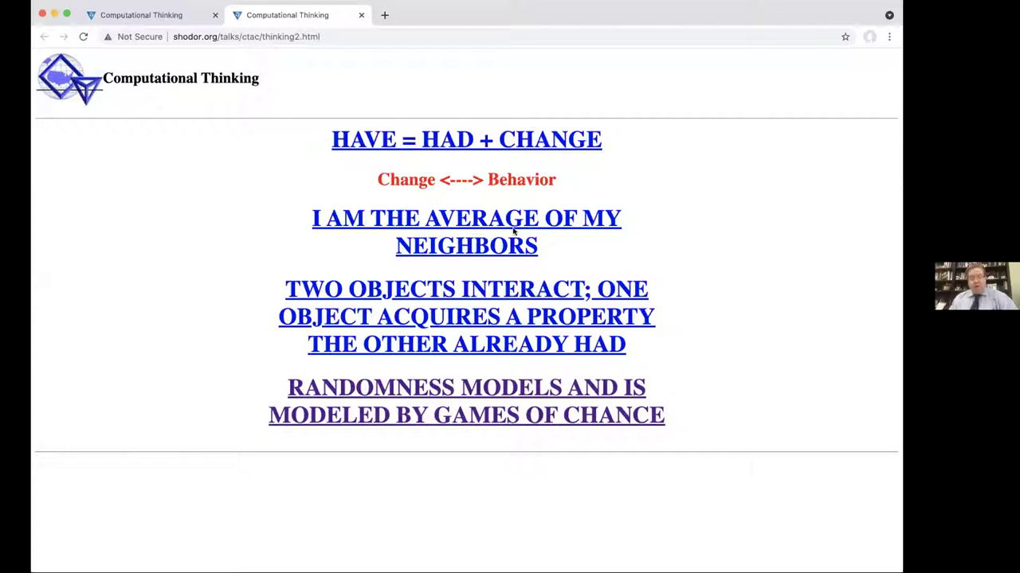
Highlight, then deselect, the 'I AM THE AVERAGE OF MY NEIGHBORS' phrase on the Computational Thinking page
left_click_drag(540, 249, 310, 225)
left_click(328, 247)
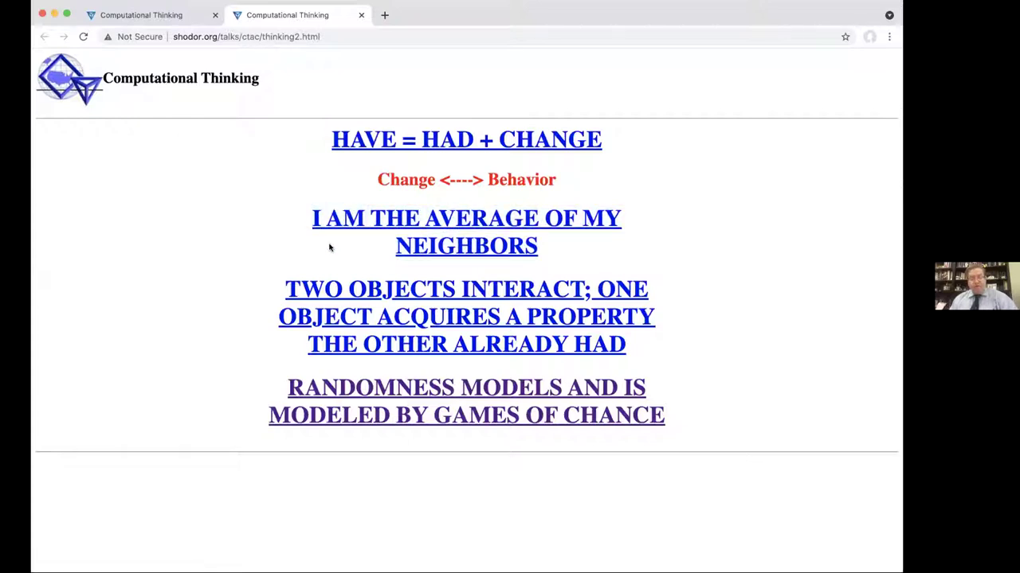
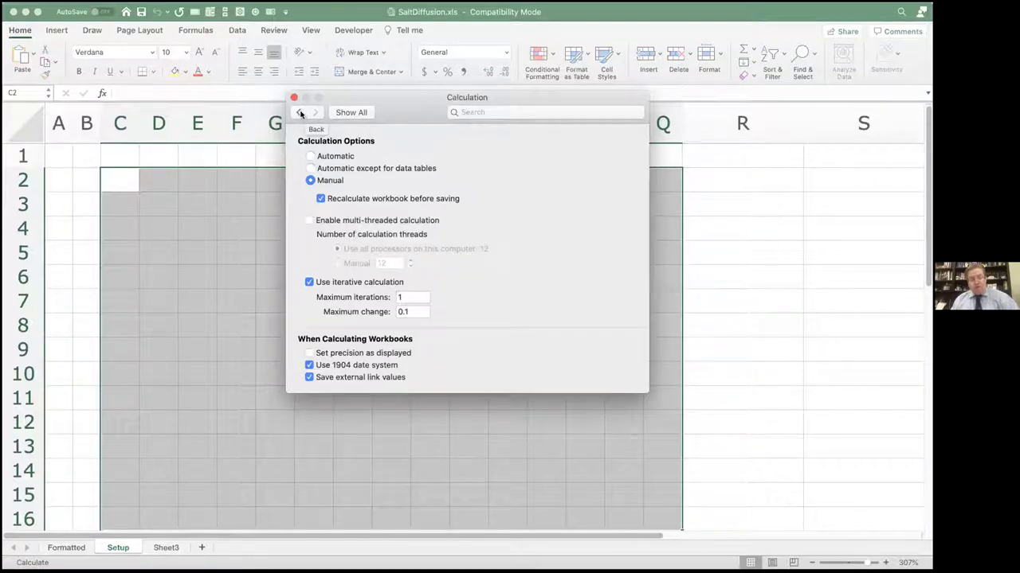
Close the Calculation preferences window and leave manual calculation in effect
left_click(294, 97)
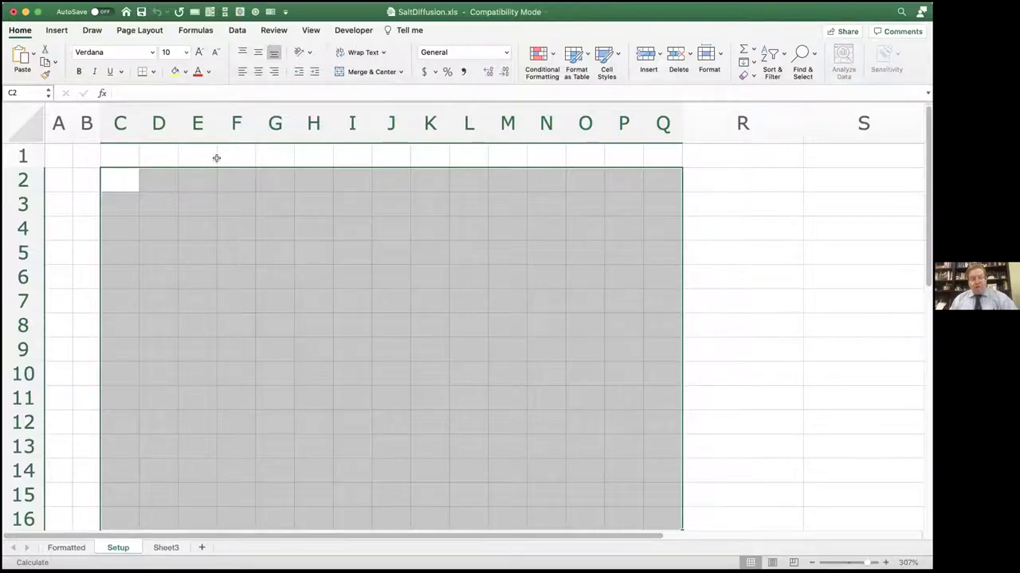
Enter =(D2+C3+B2+C1)/4 in C2, averaging its four neighbours
scroll(217, 158, "right", 2)
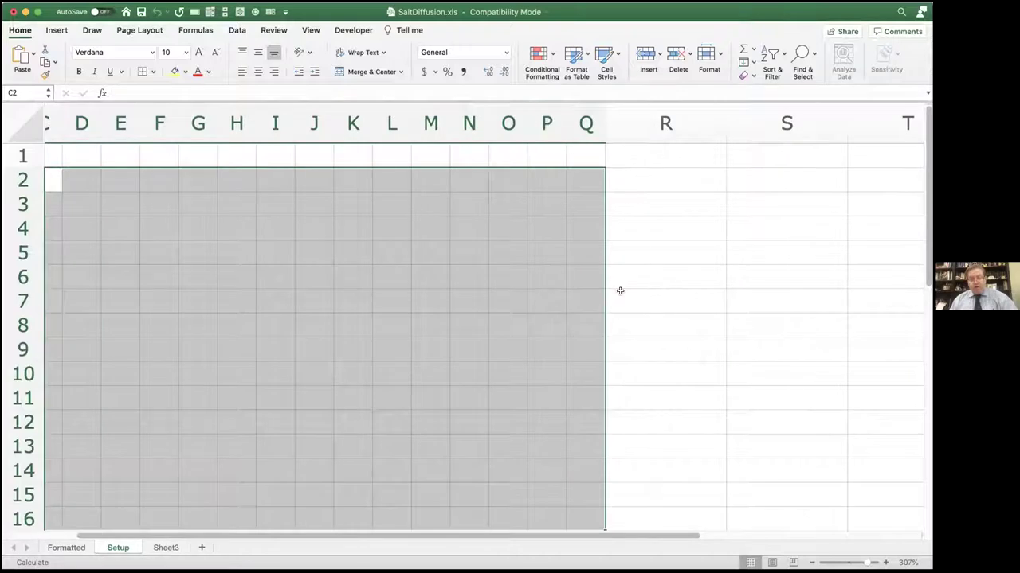
scroll(620, 290, "down", 1)
scroll(620, 291, "down", 1)
scroll(619, 290, "left", 2)
scroll(619, 291, "up", 2)
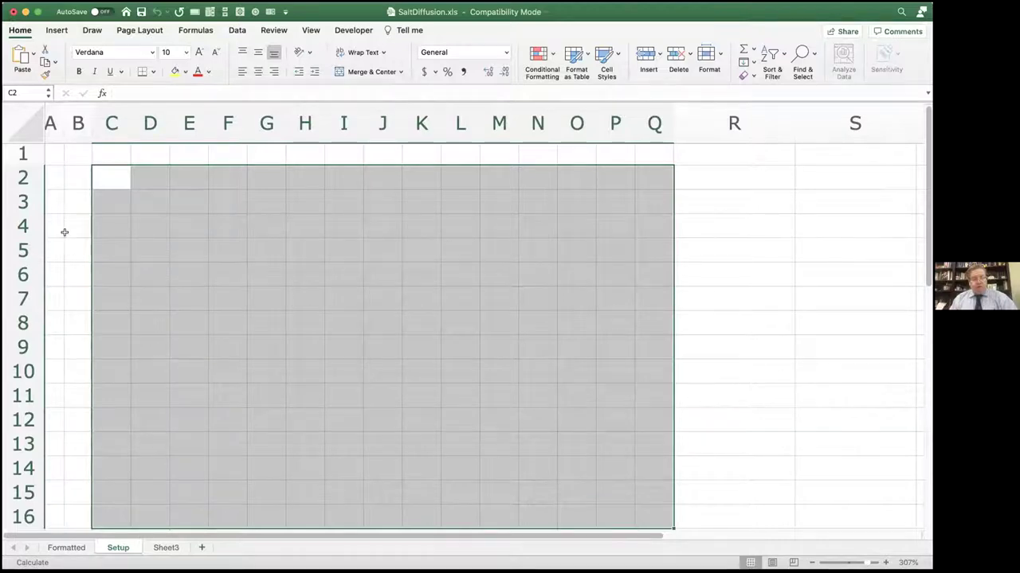
left_click(101, 184)
type("=(")
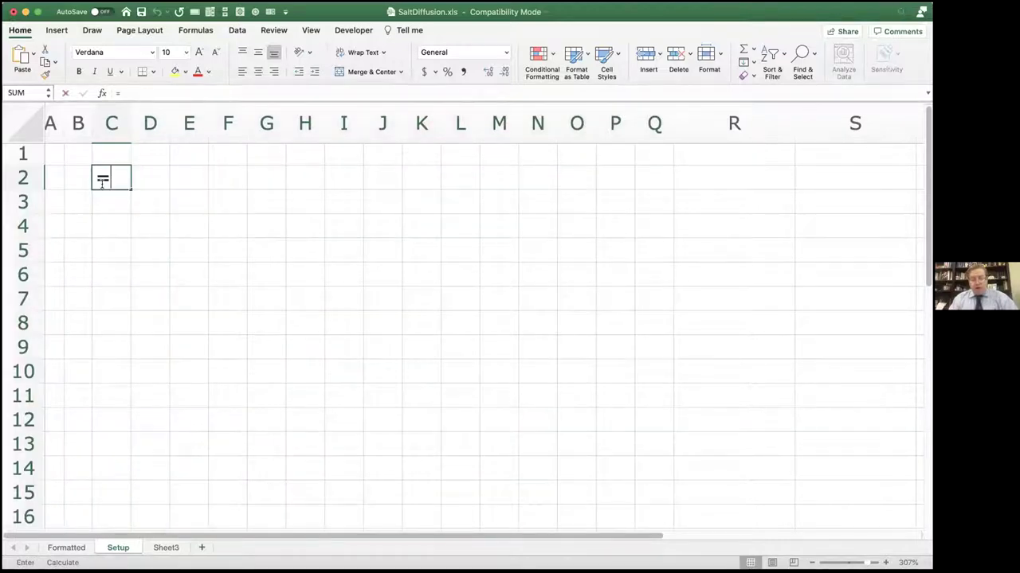
left_click(146, 176)
type("+")
left_click(114, 198)
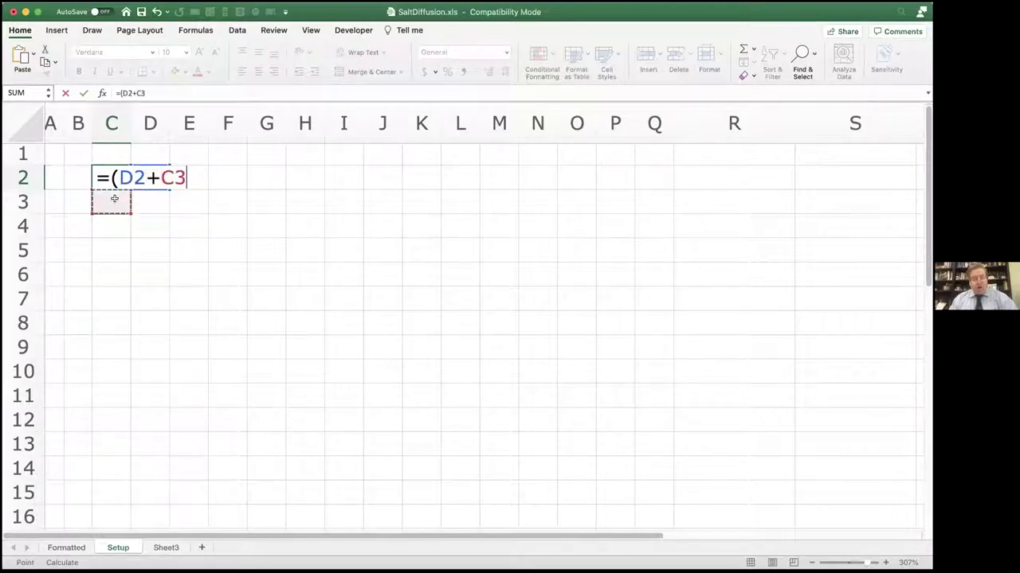
type("+")
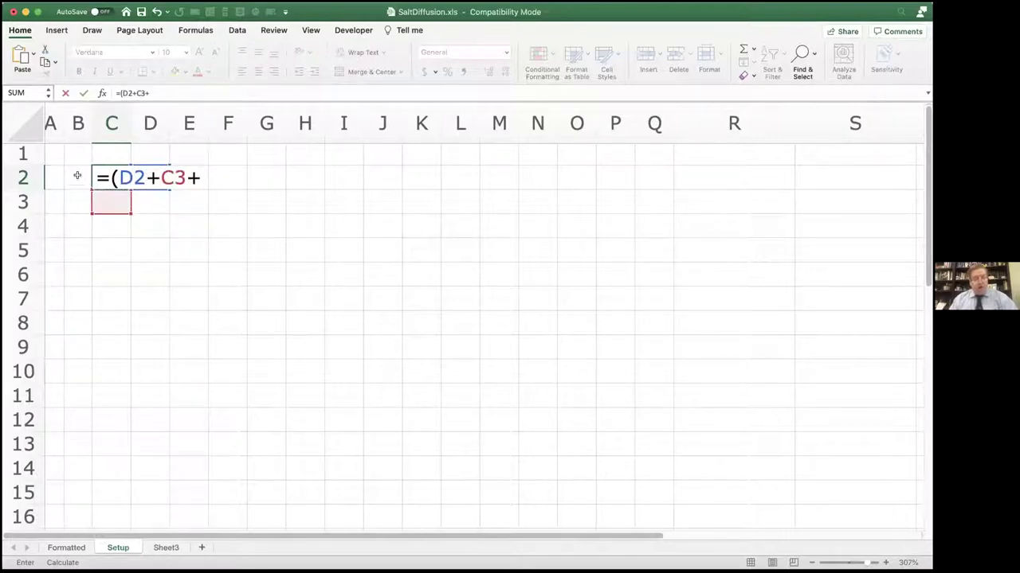
left_click(75, 173)
type("+")
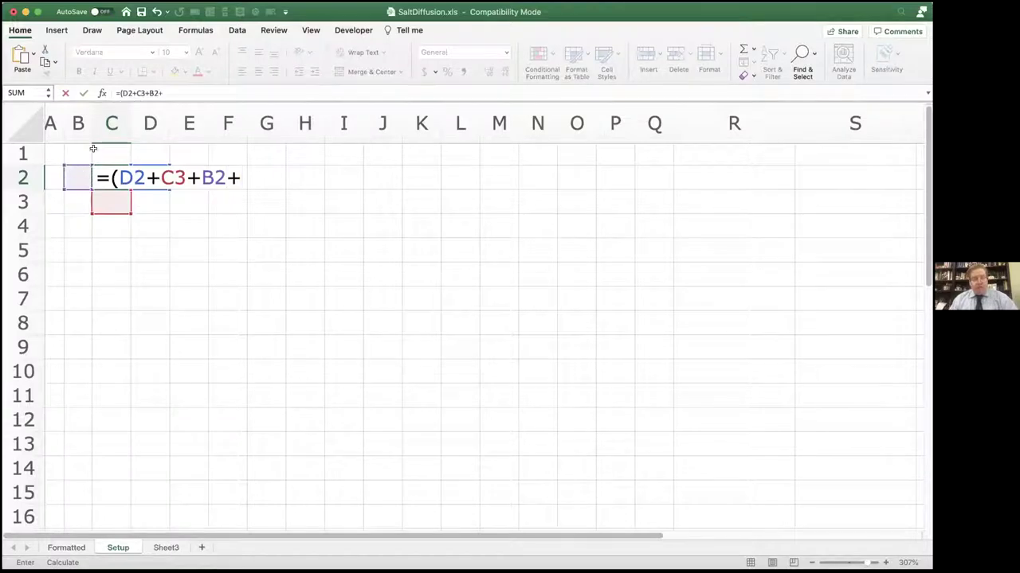
left_click(96, 152)
type(")/4")
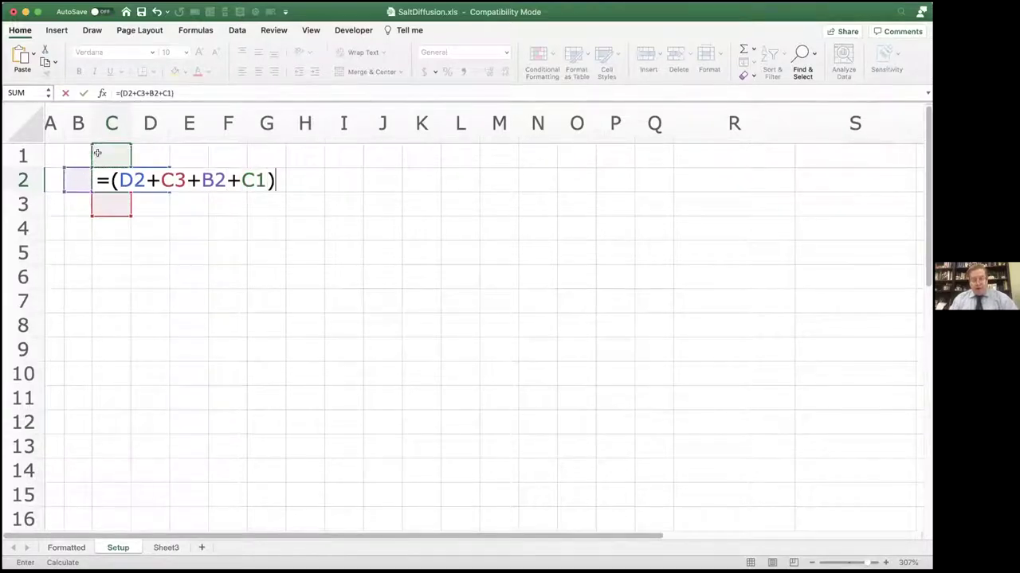
key("Return")
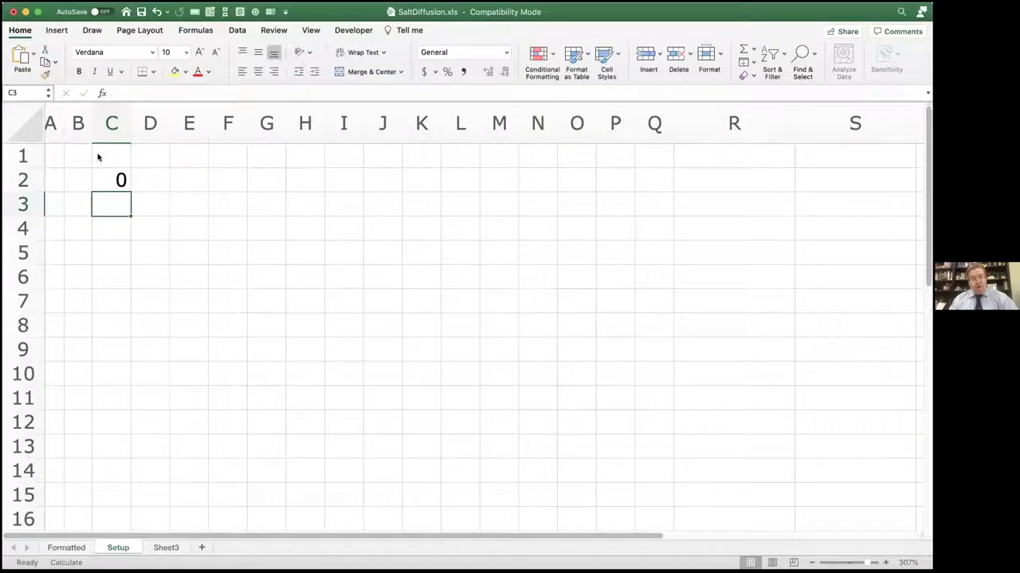
Recheck C2's averaging formula and reselect C2
double_click(103, 178)
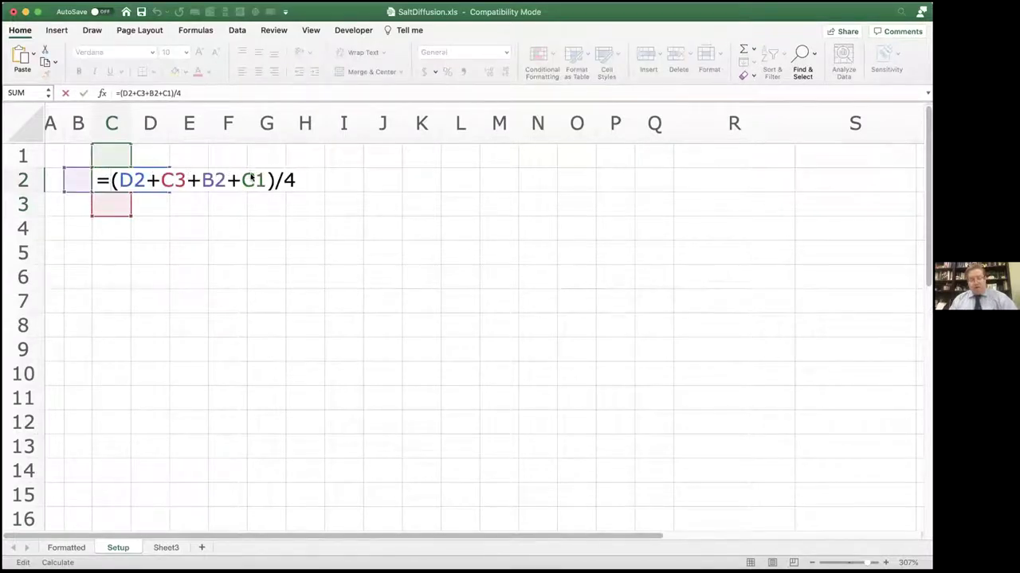
key("Return")
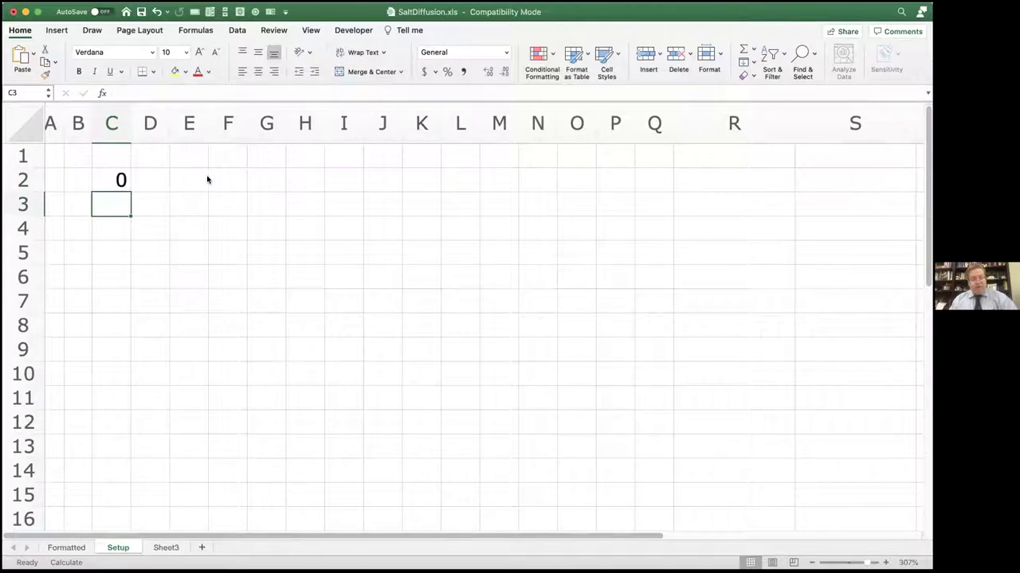
left_click(121, 180)
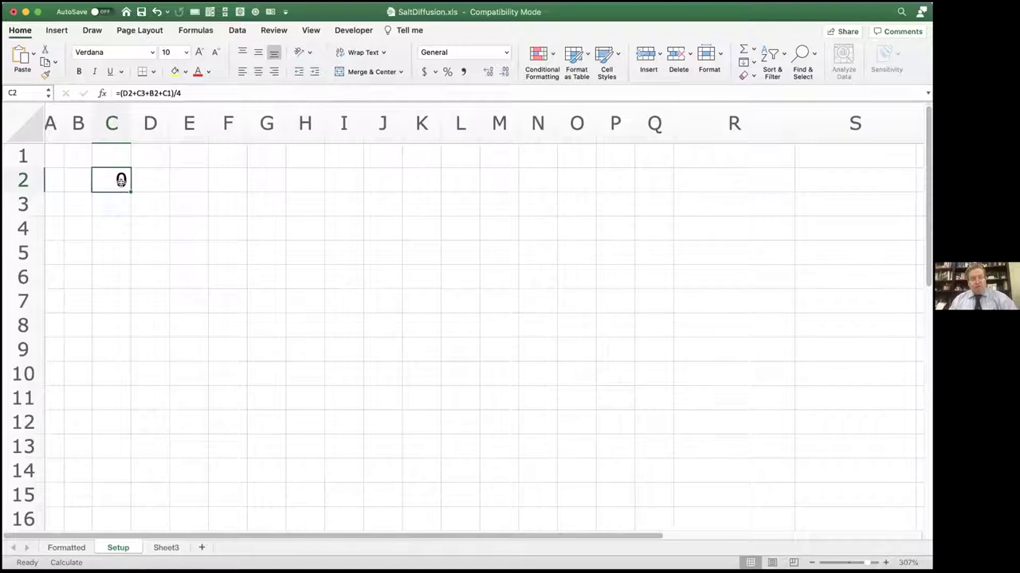
Try a new three-colour scale rule with Number types and blue minimum, then cancel it
left_click(541, 65)
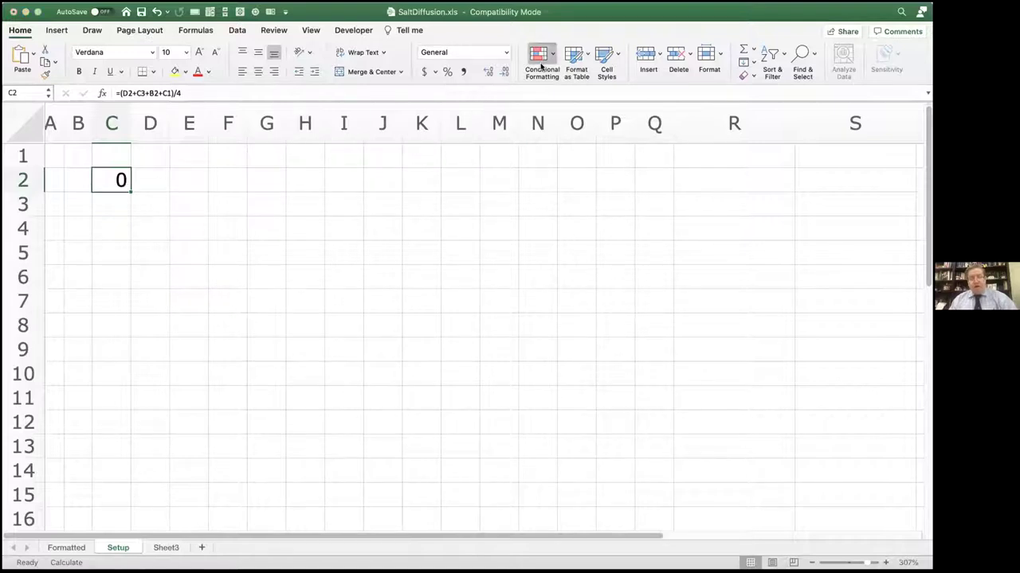
left_click(539, 165)
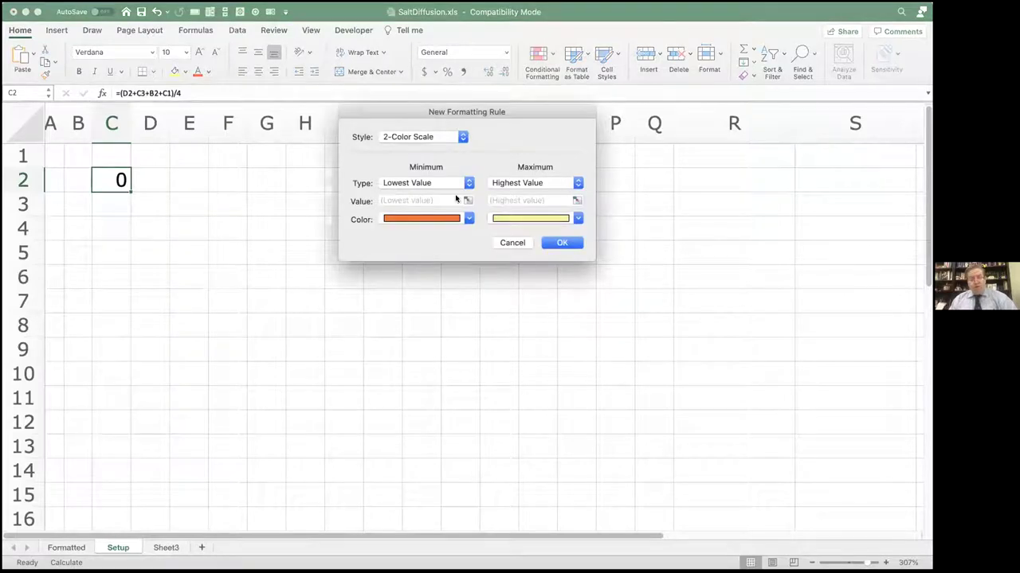
left_click(437, 144)
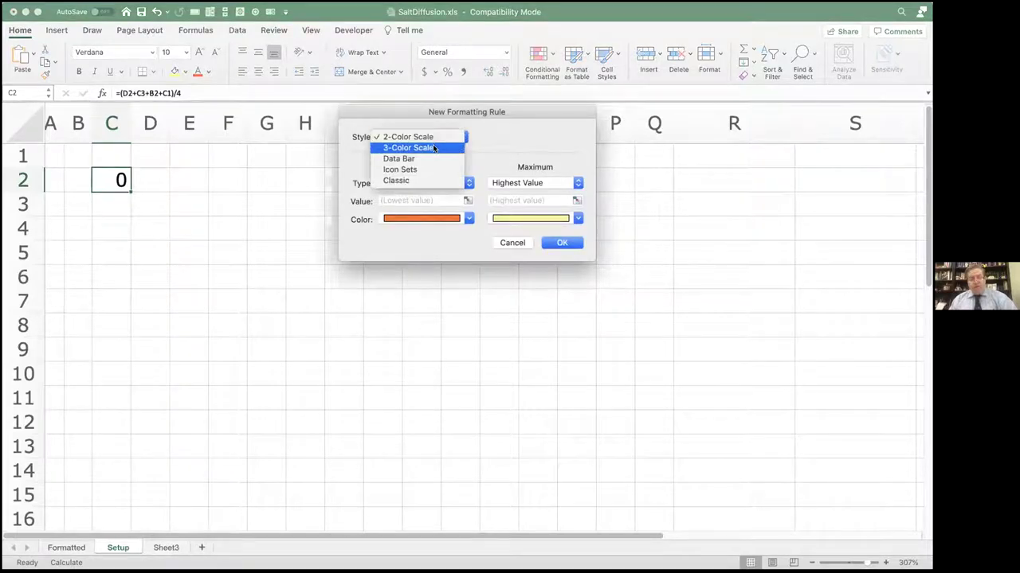
left_click(435, 147)
left_click(427, 182)
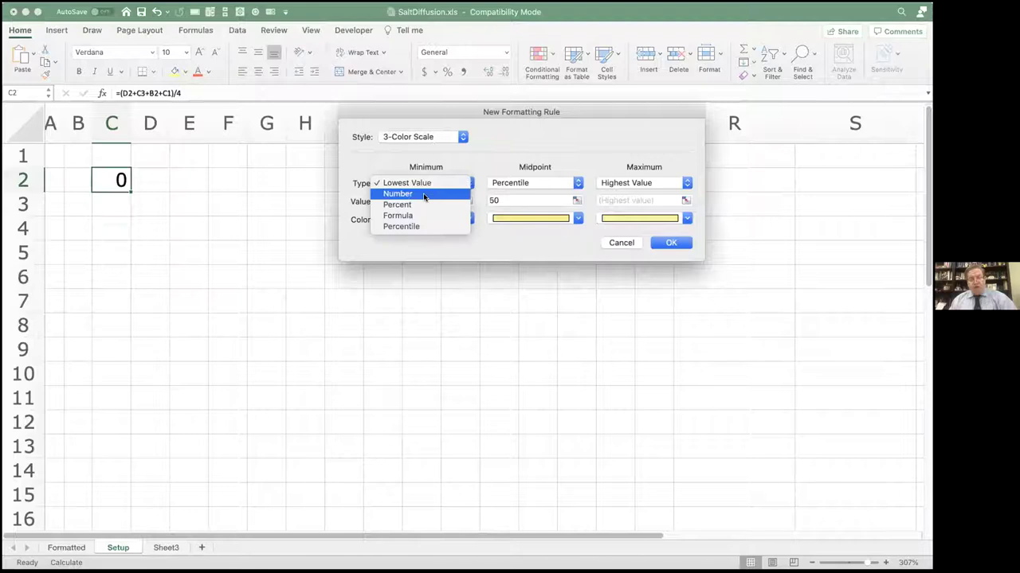
left_click(426, 194)
left_click(508, 182)
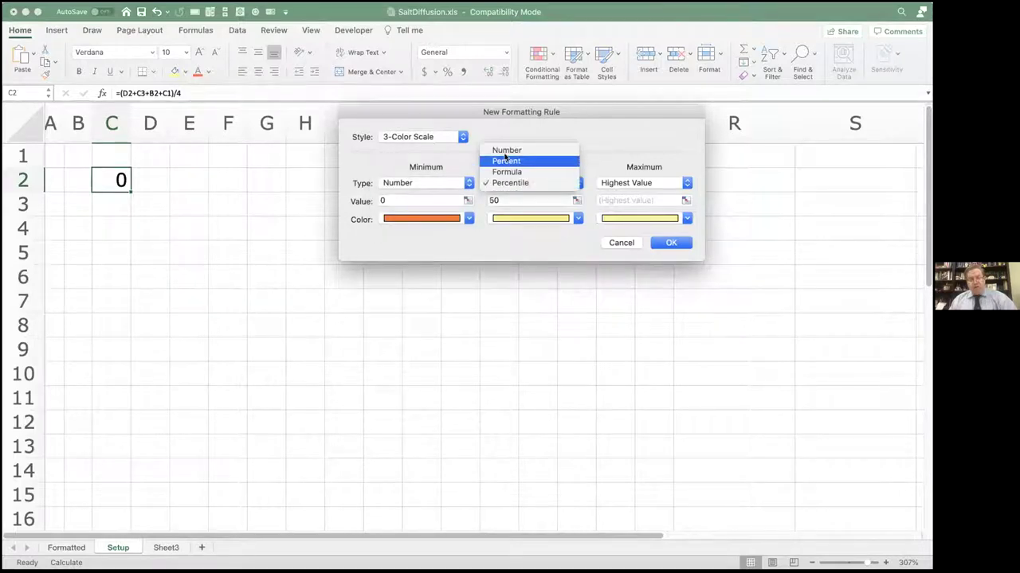
left_click(505, 150)
left_click(612, 182)
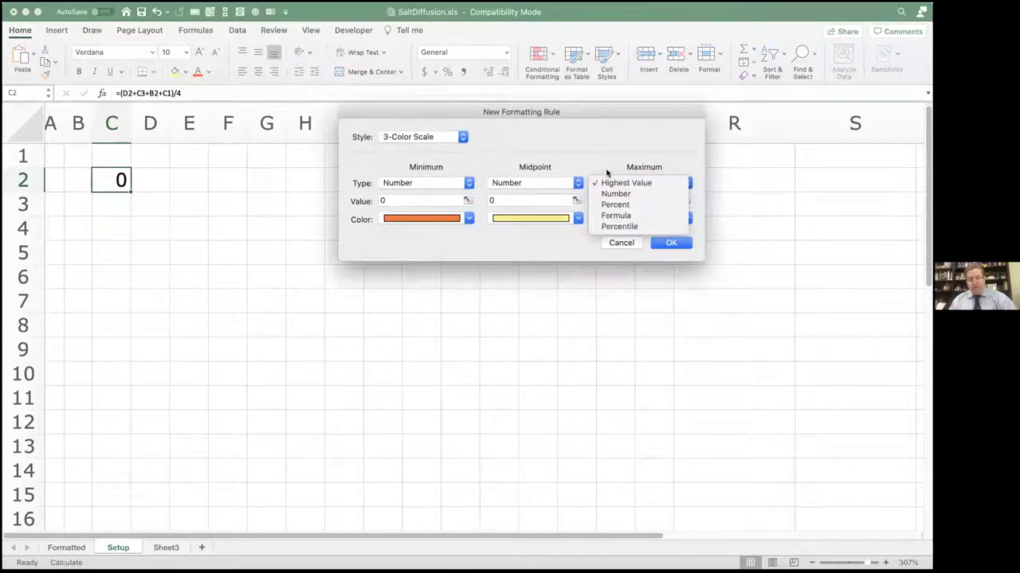
left_click(615, 193)
left_click(466, 219)
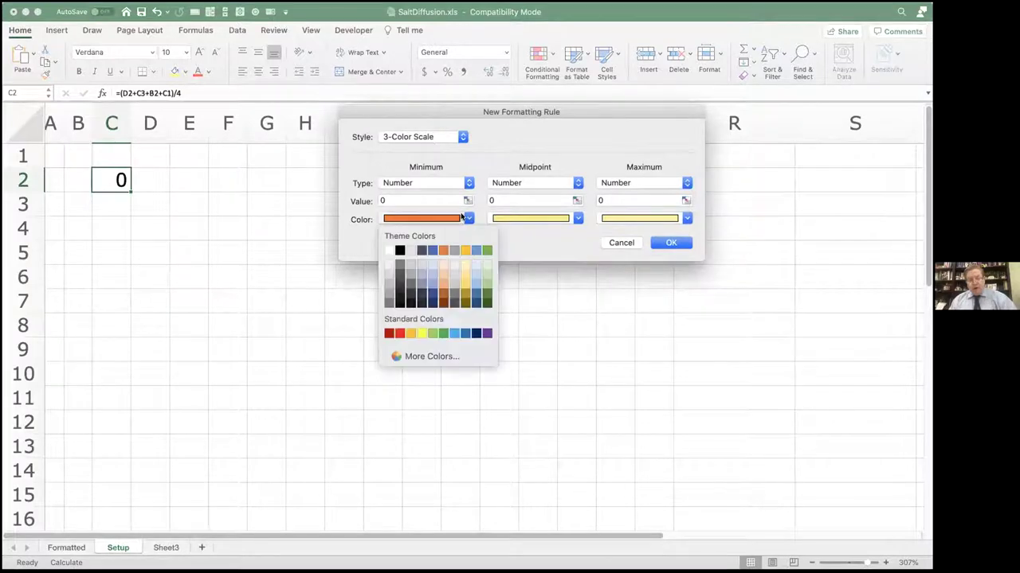
left_click(463, 335)
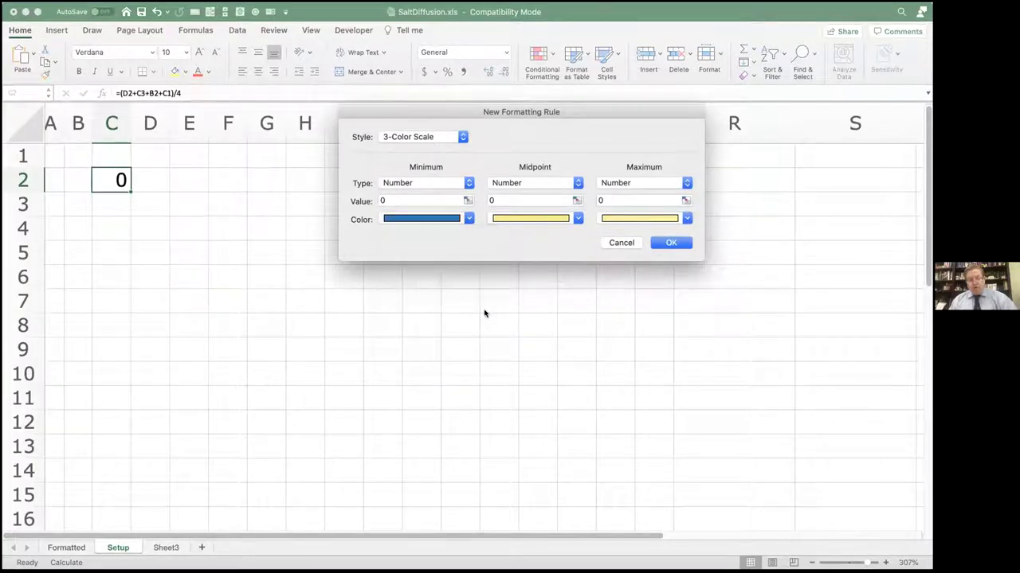
left_click(669, 243)
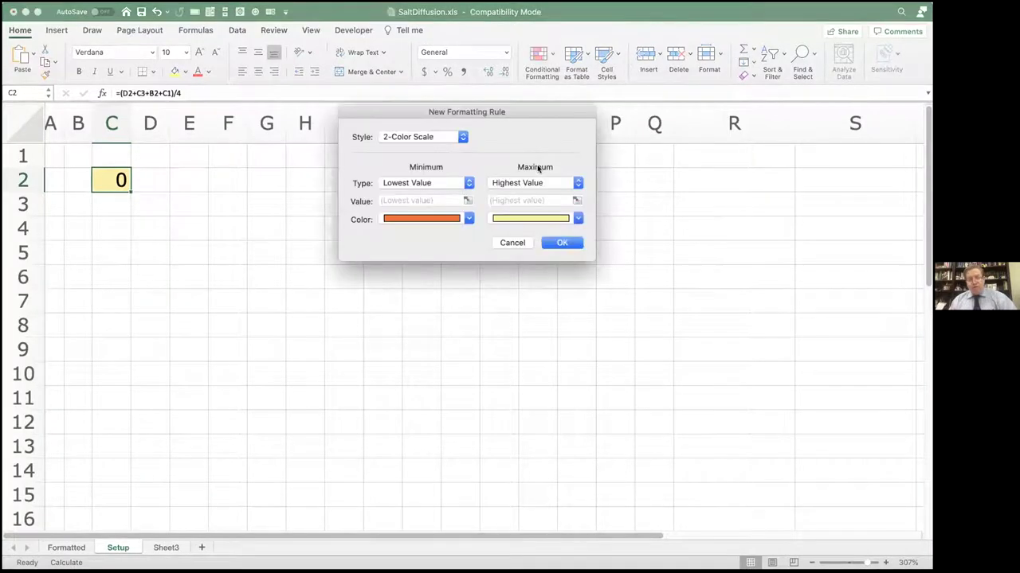
left_click(499, 243)
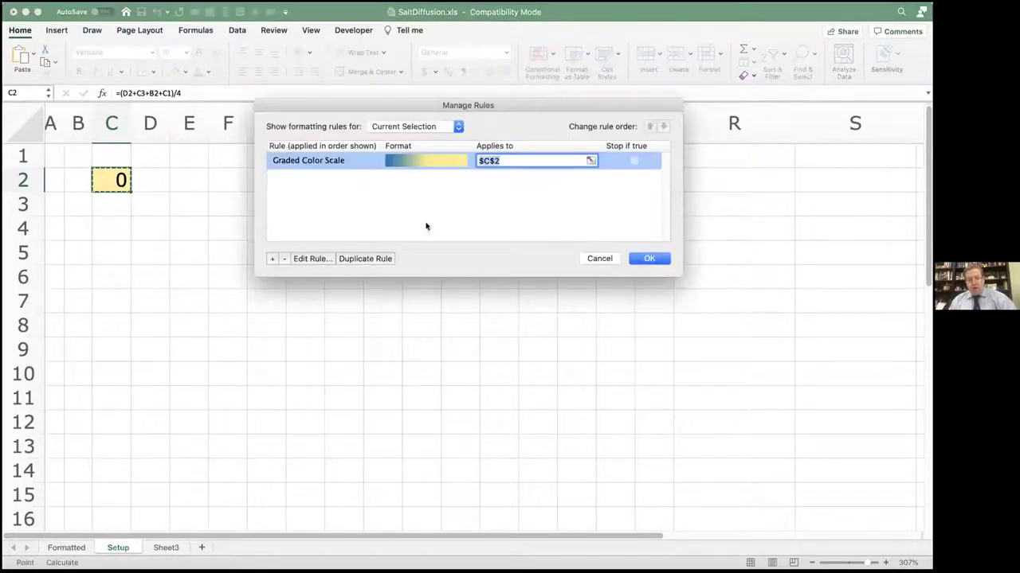
Edit the Graded Color Scale rule to red maximum 100, midpoint 10, and apply it
left_click(312, 258)
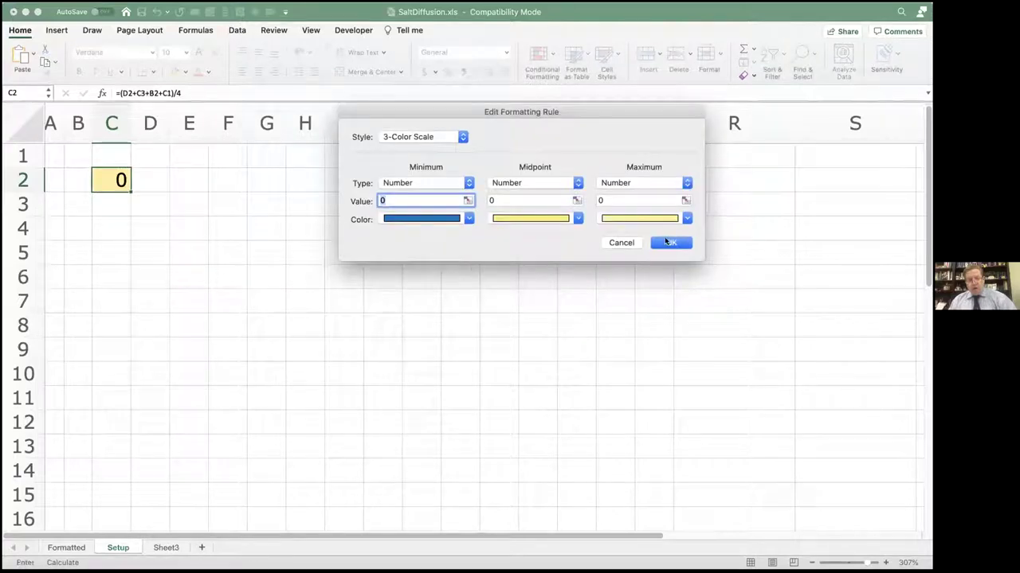
left_click(685, 219)
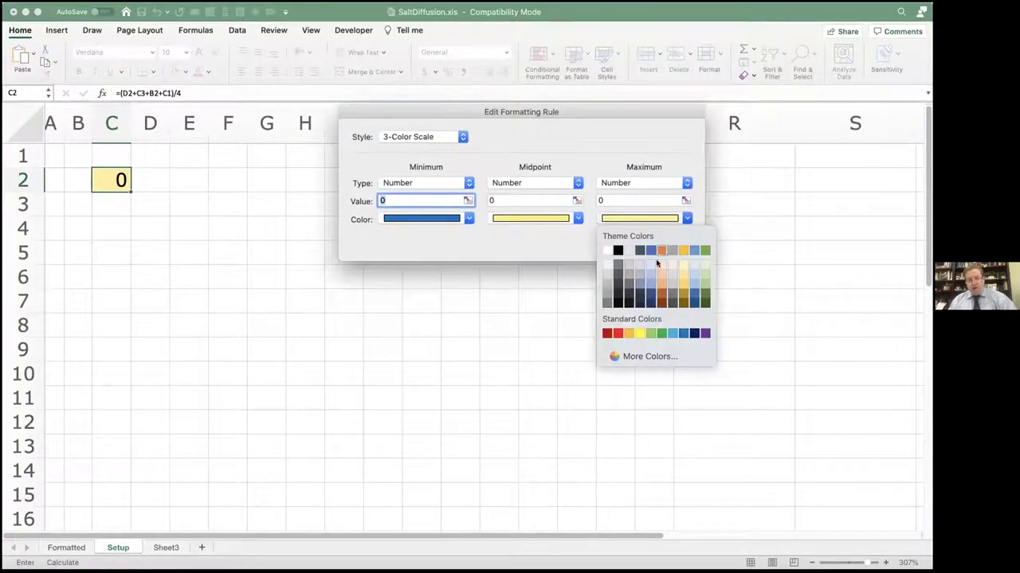
left_click(617, 333)
left_click(597, 199)
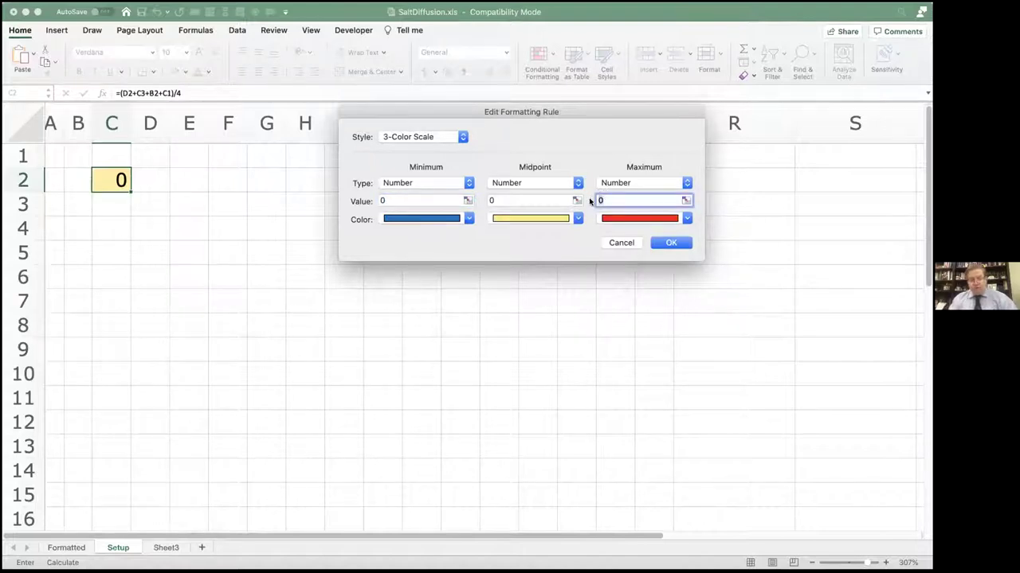
key("Delete")
type("100")
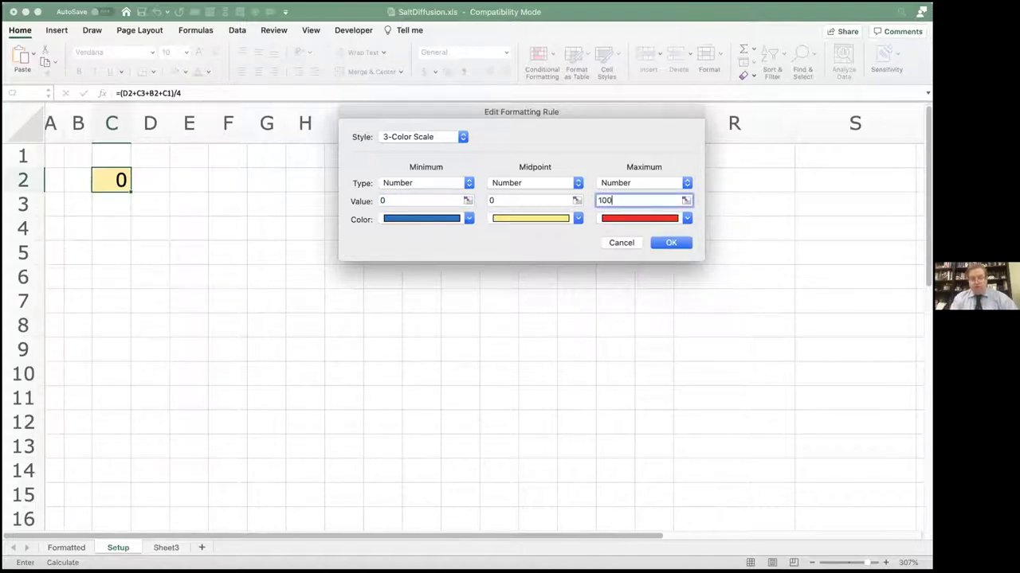
left_click(494, 200)
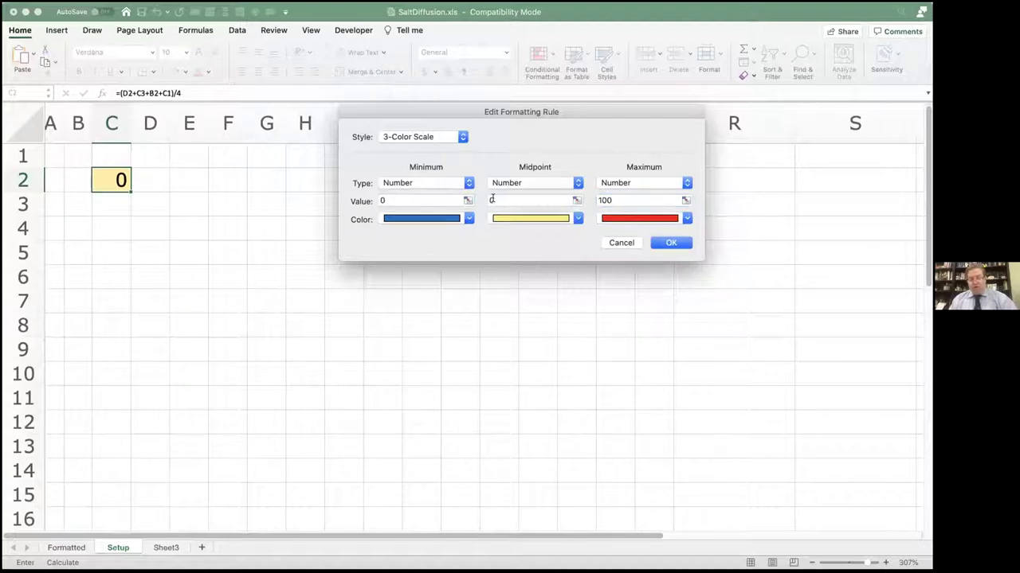
type("10")
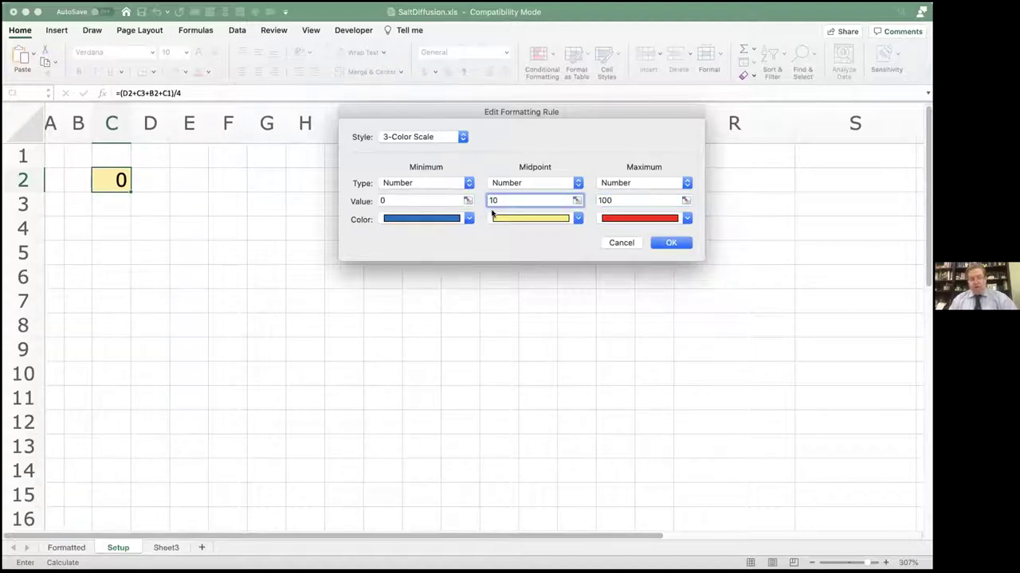
left_click(669, 243)
left_click(649, 258)
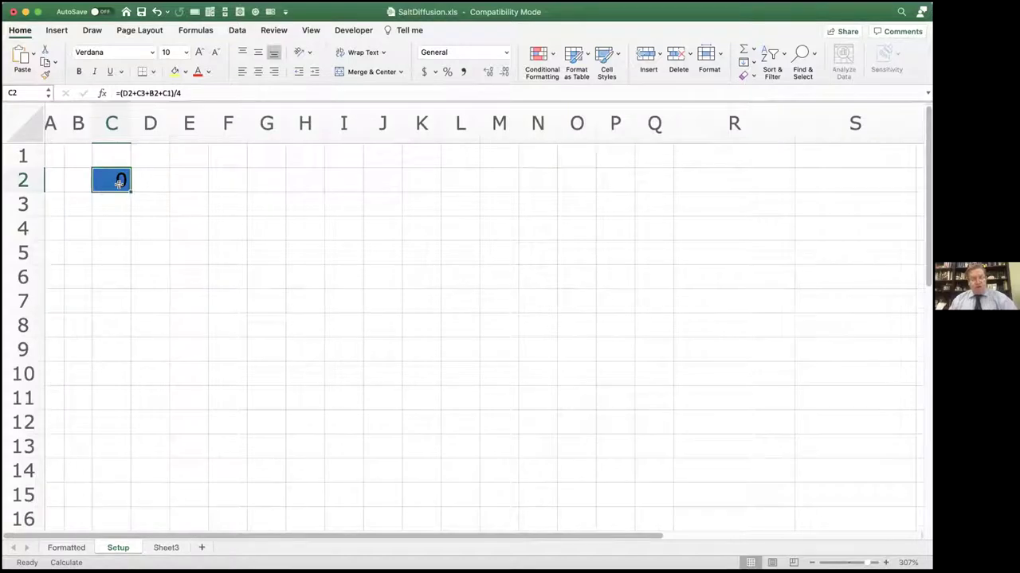
Fill C2's colour-scaled averaging formula across C2:Q15 and check C2's formula
scroll(119, 184, "right", 1)
scroll(119, 184, "left", 2)
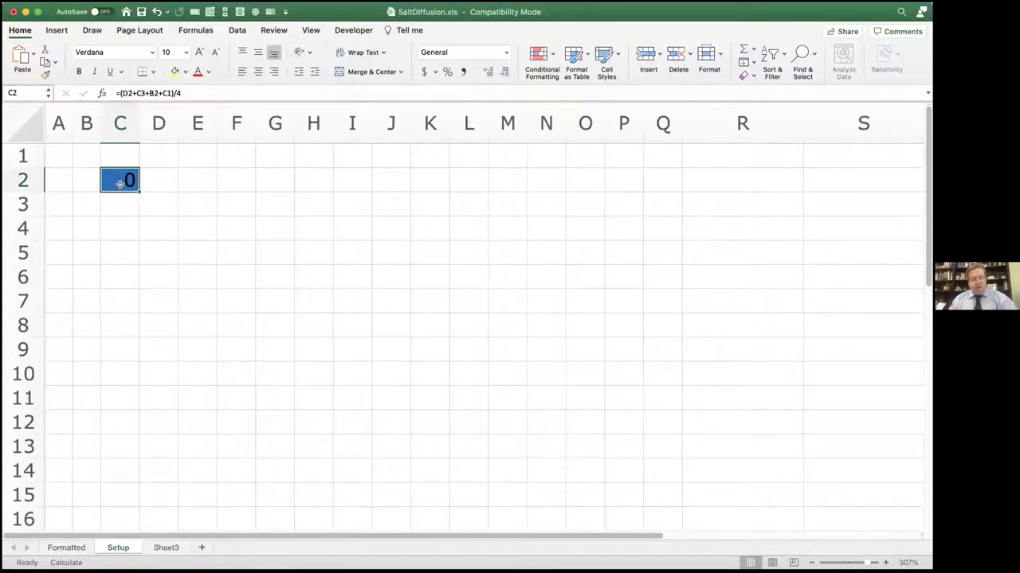
left_click_drag(135, 199, 673, 459)
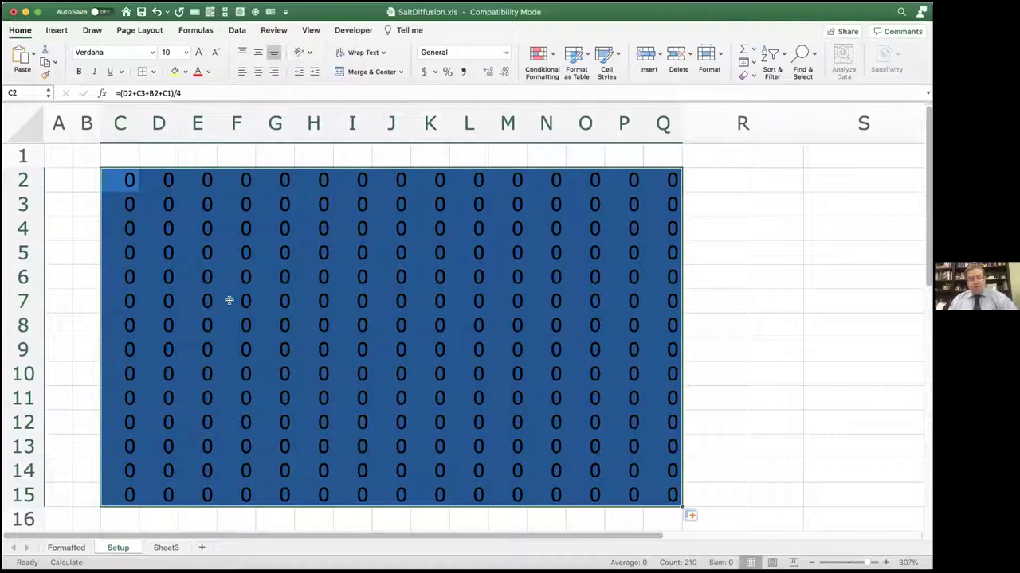
double_click(121, 177)
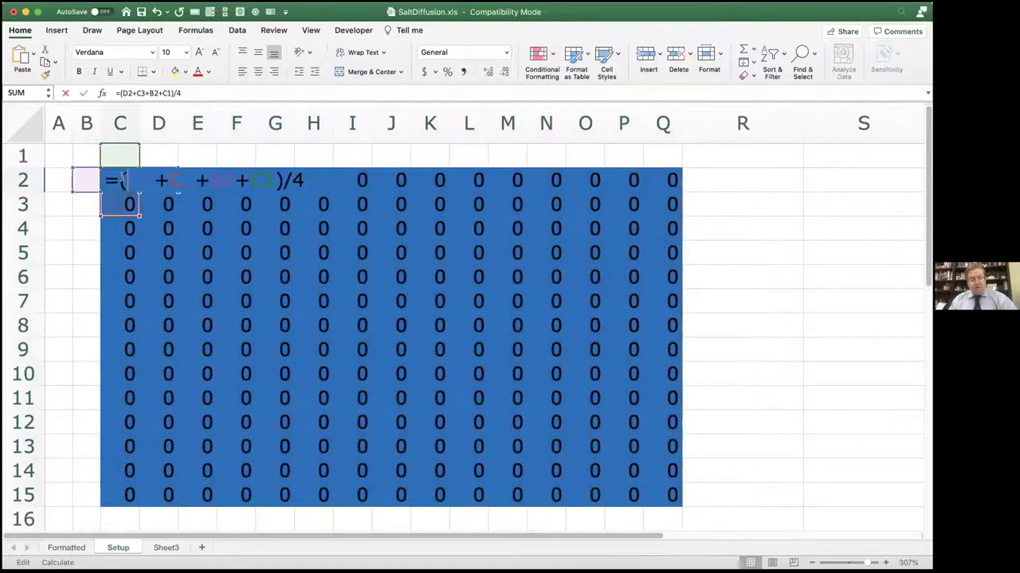
key("Return")
Set C2 to 80 and fill it down column C to row 15
left_click(121, 179)
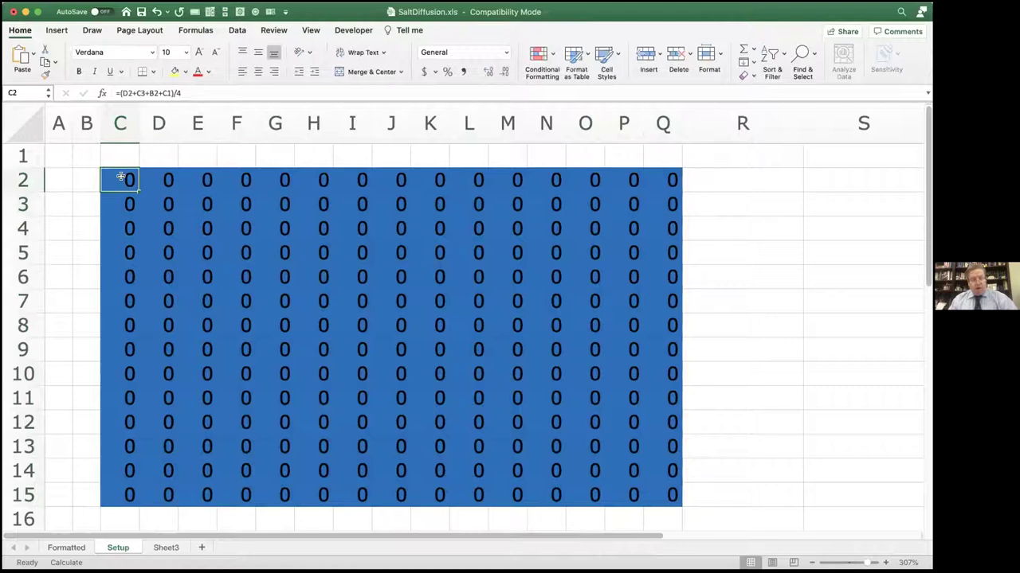
type("80")
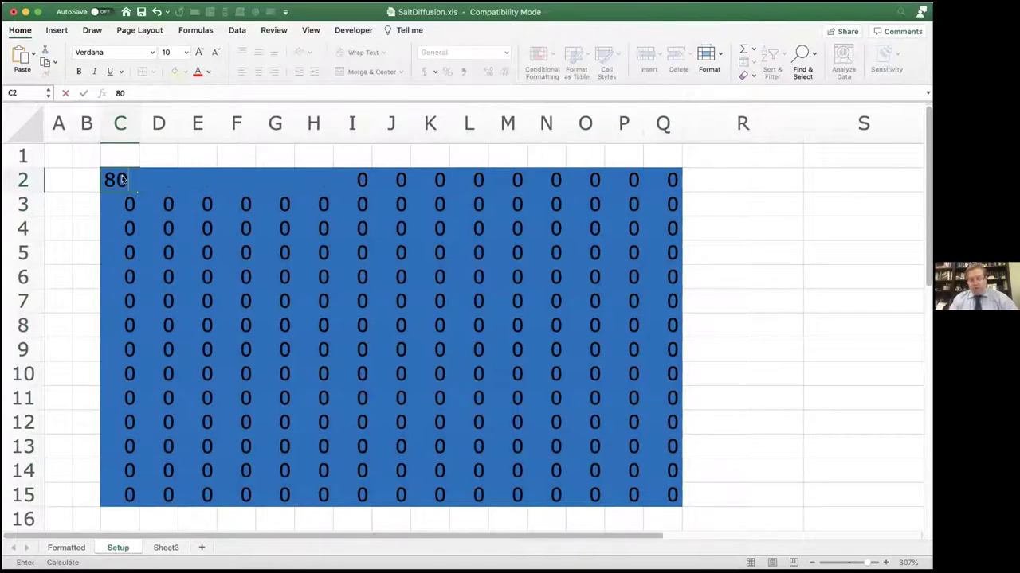
key("Return")
left_click(122, 189)
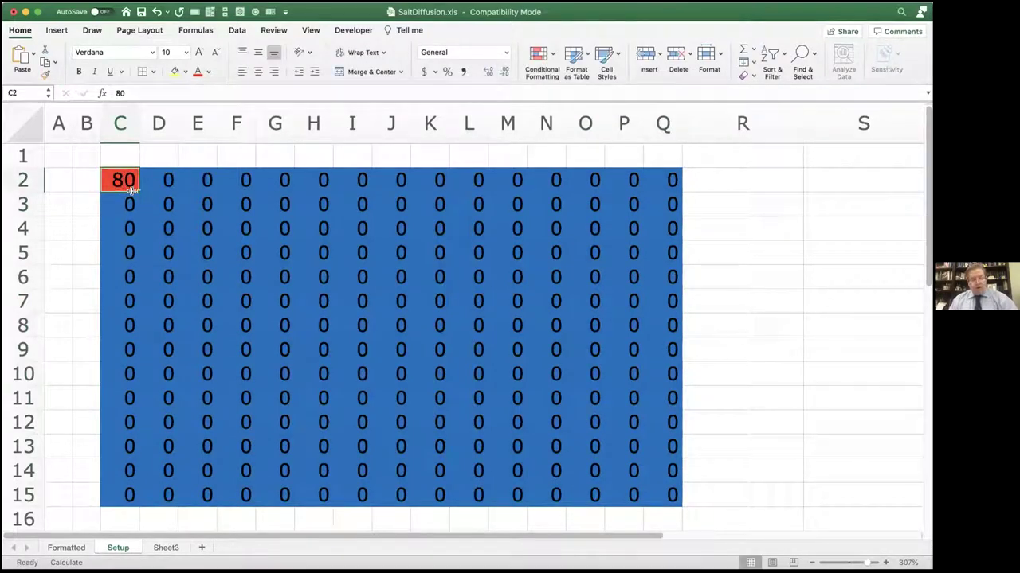
double_click(137, 188)
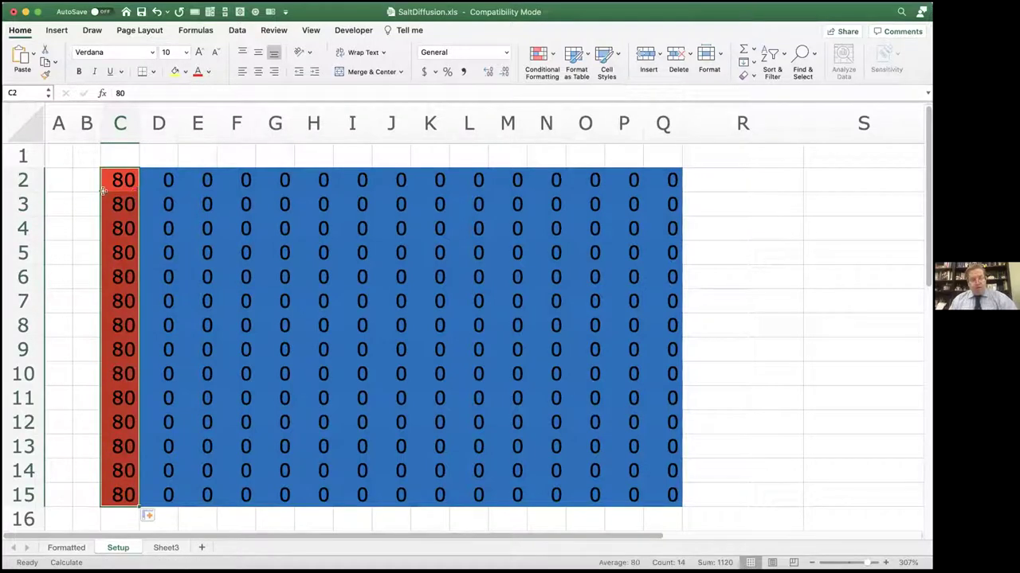
left_click(78, 191)
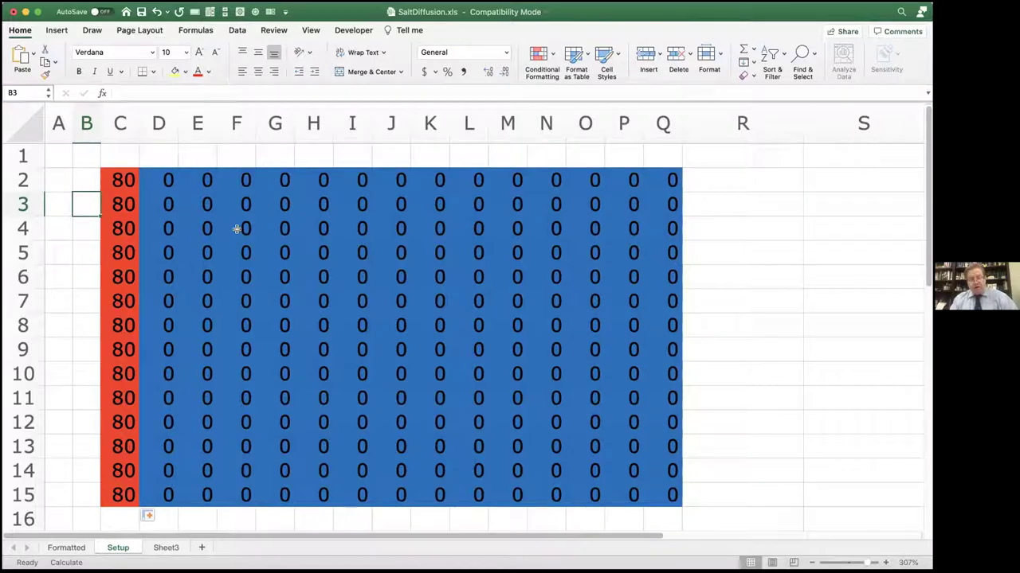
Recalculate three times with F9 so the 80s diffuse across the grid
key("F9")
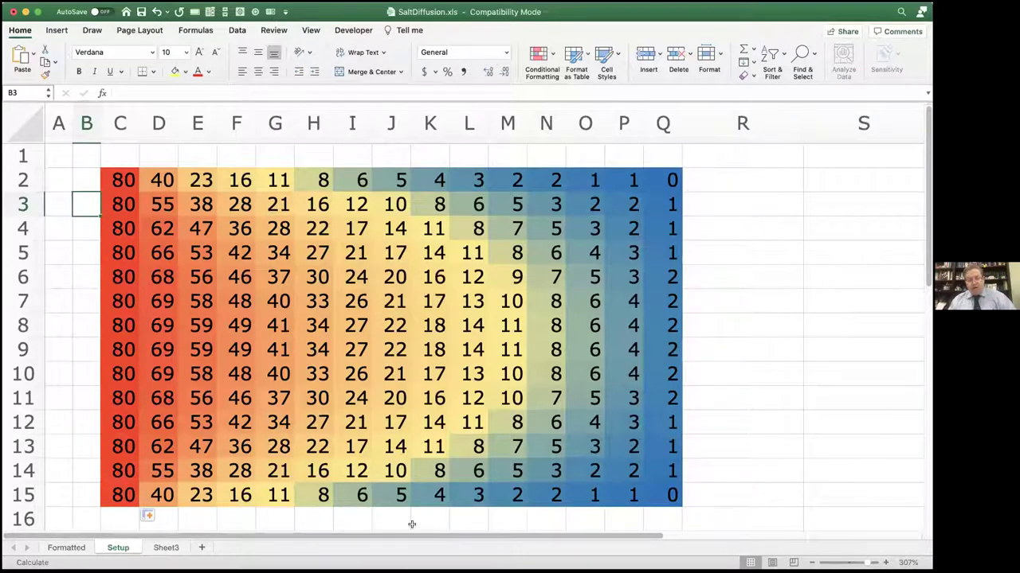
key("F9")
key("F9")
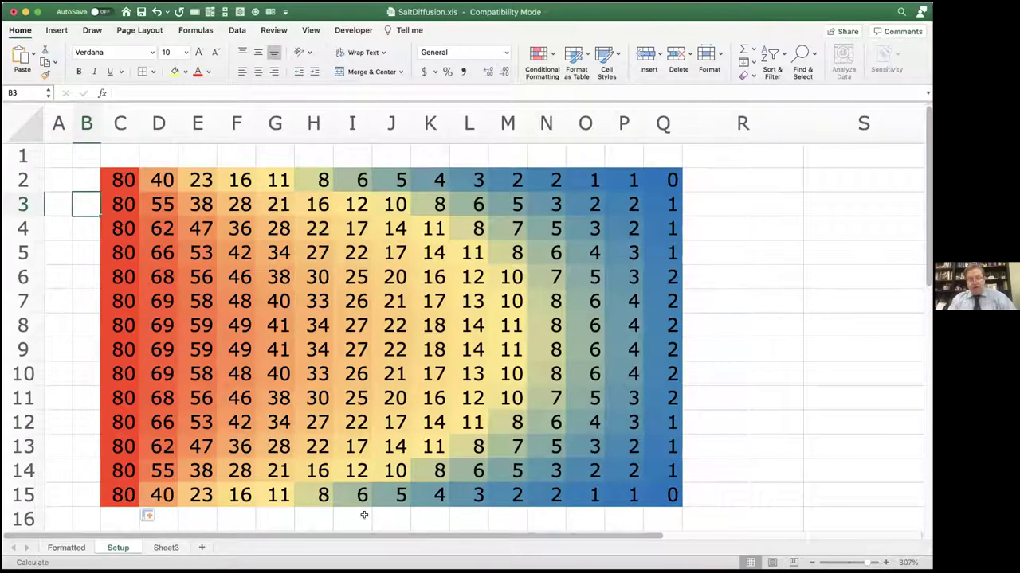
key("F9")
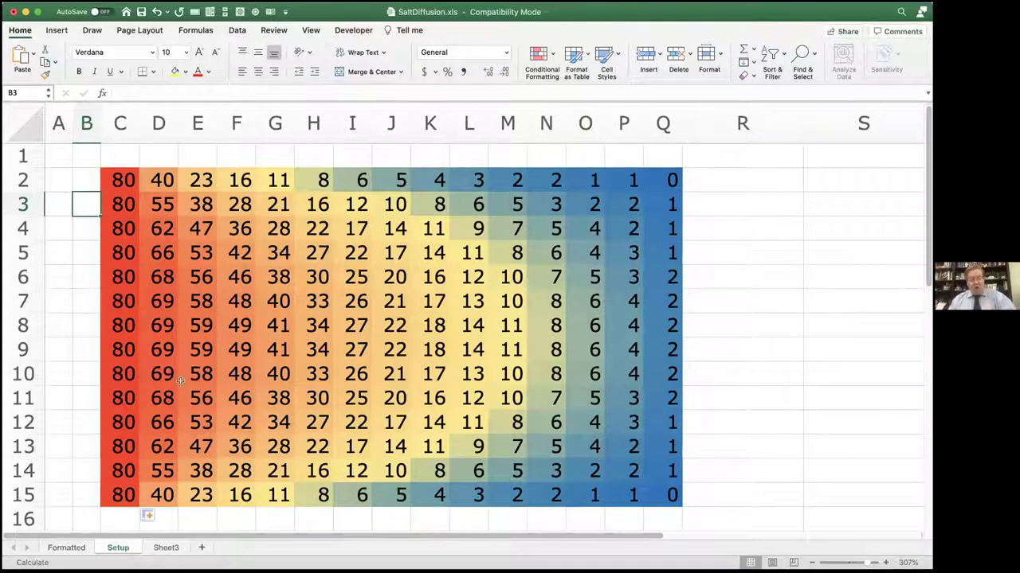
Copy D2's averaging formula back into C2:C15 and recalculate, fading the heat map
double_click(123, 180)
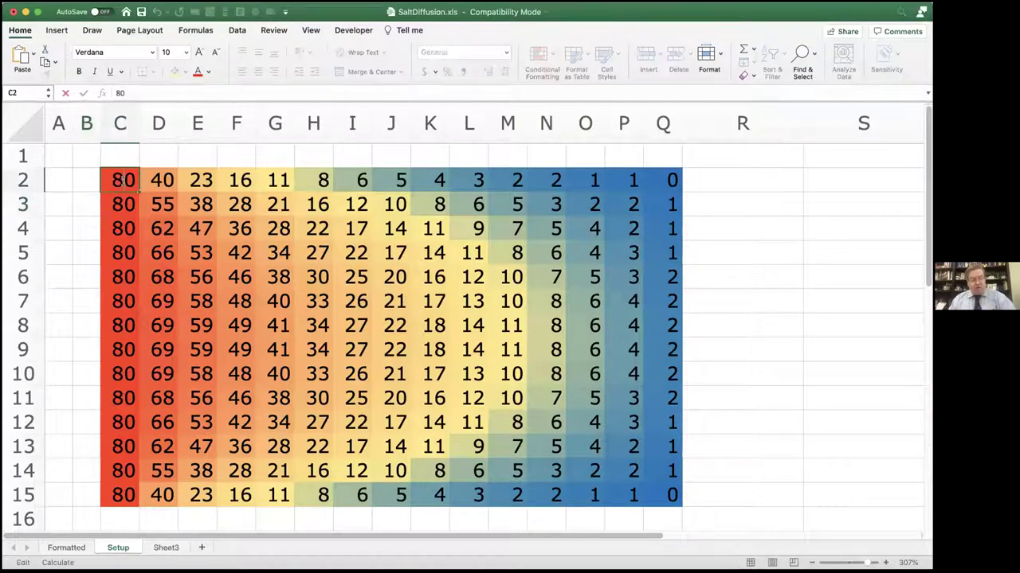
double_click(124, 180)
double_click(159, 180)
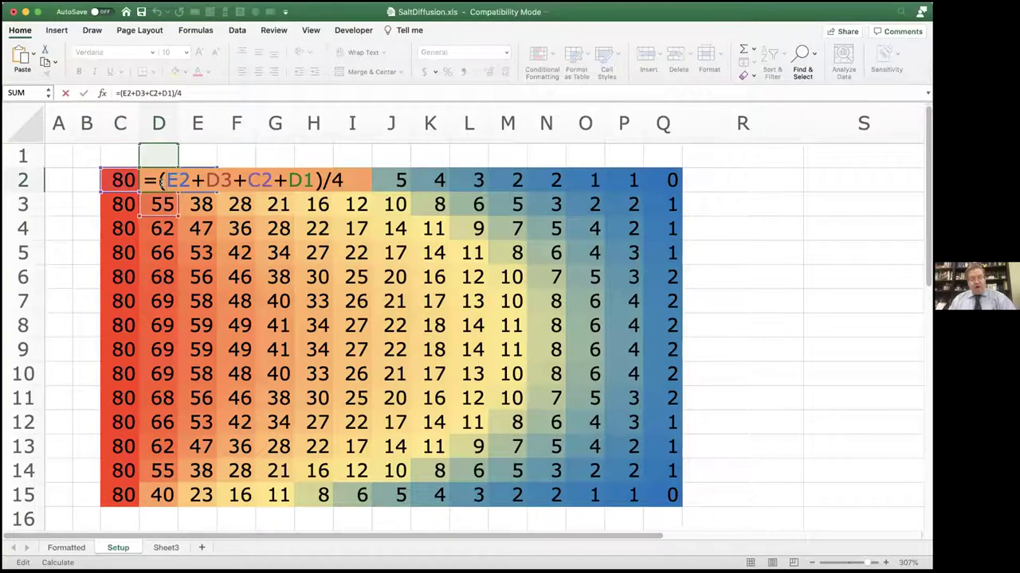
key("Escape")
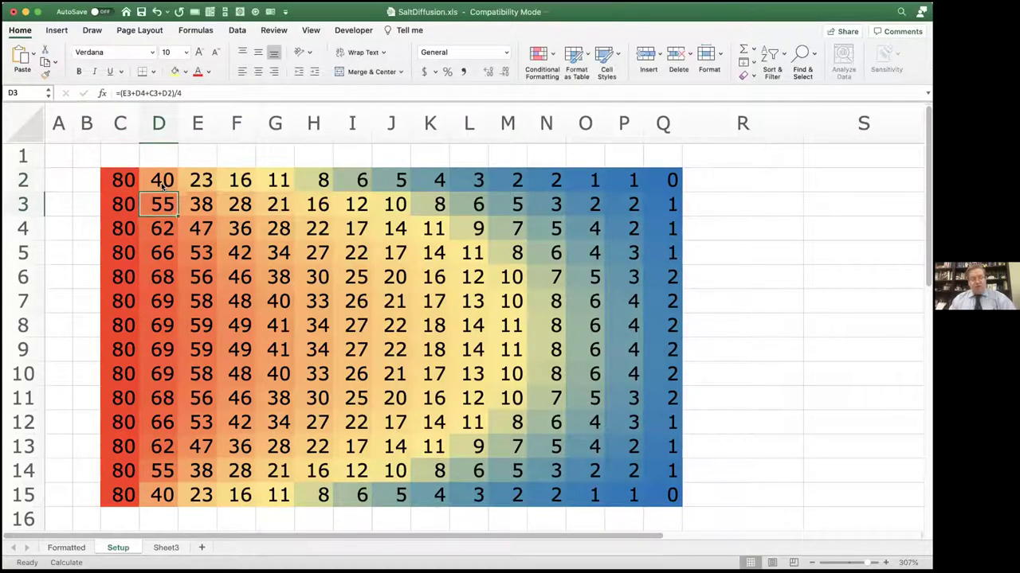
left_click_drag(176, 188, 129, 190)
left_click(130, 190)
double_click(138, 191)
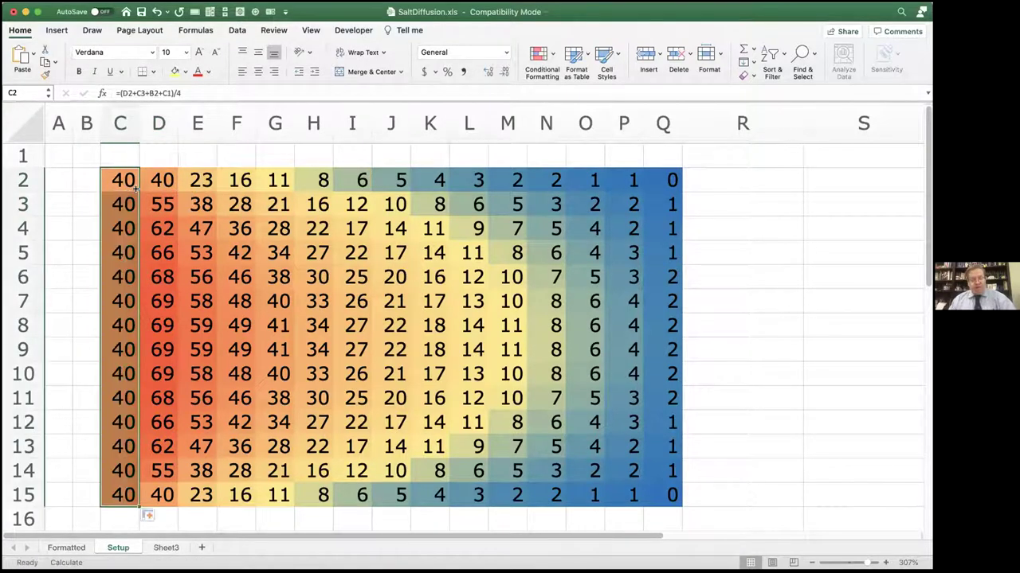
left_click(81, 191)
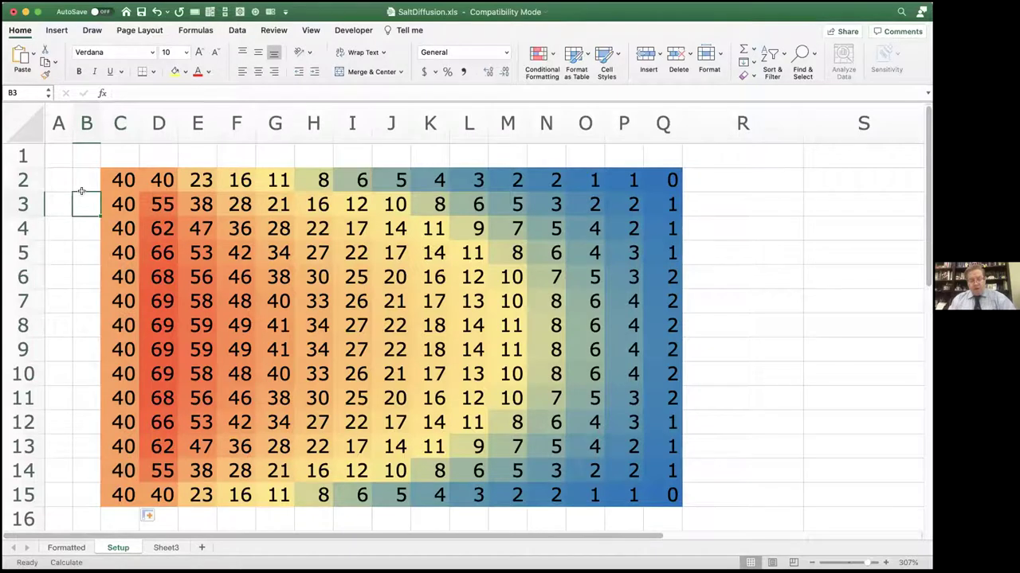
key("F9")
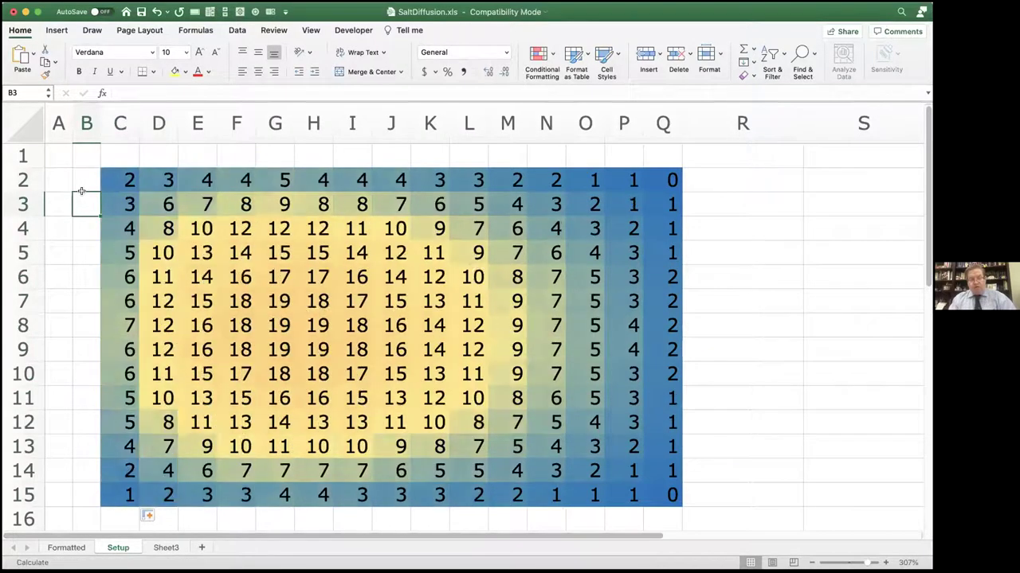
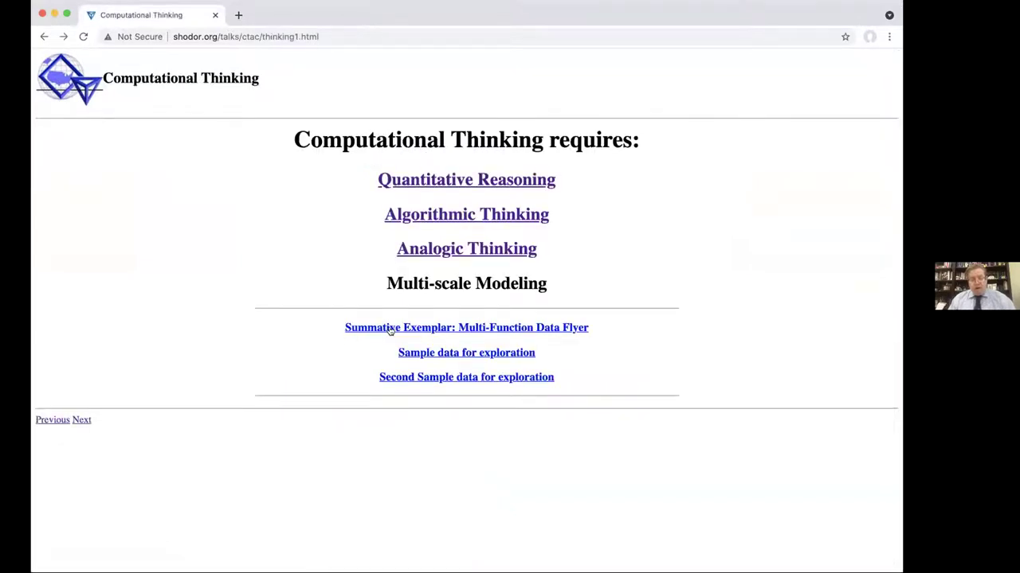
Open the 'Summative Exemplar: Multi-Function Data Flyer' link below Multi-scale Modeling in a new tab
left_click(390, 329)
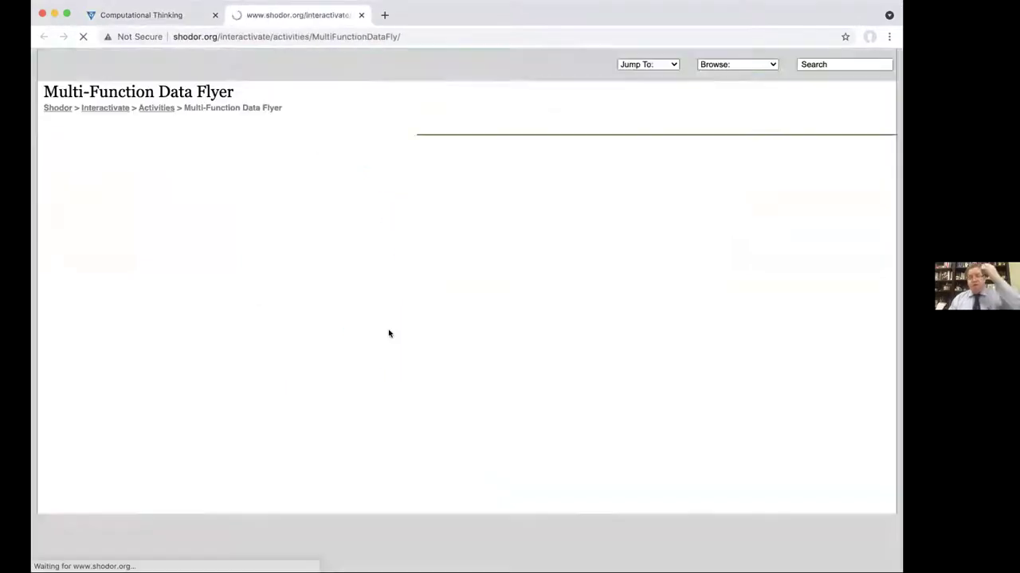
Wait for the Data Flyer to show its default f(x) = x graph, then focus the expression box
scroll(388, 334, "down", 1)
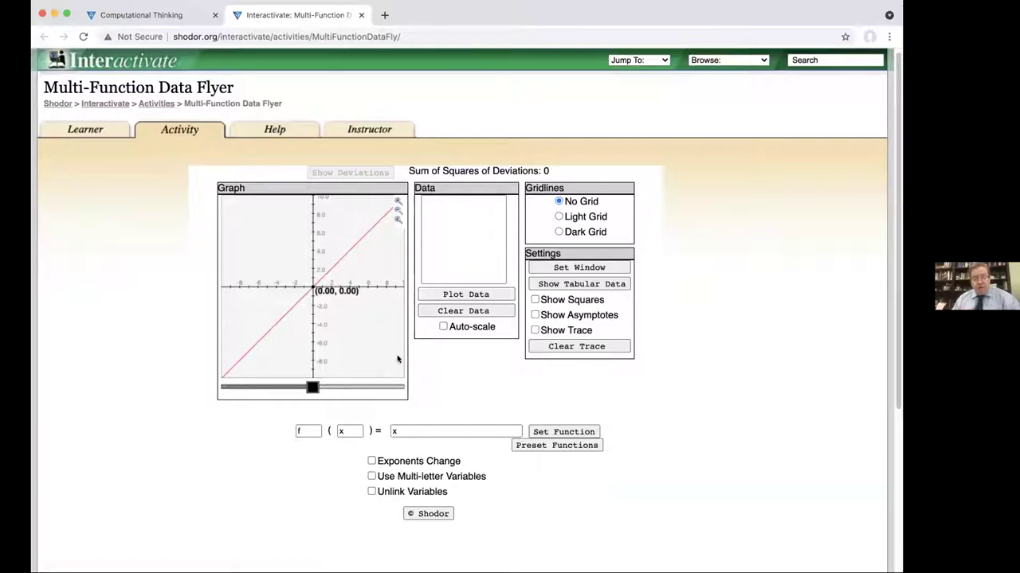
left_click(394, 431)
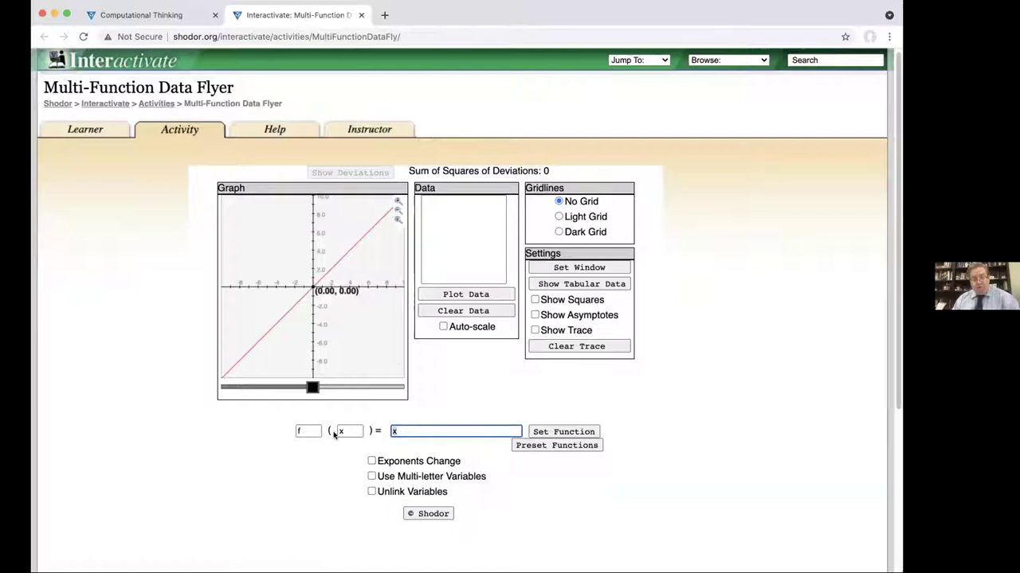
Define y(x) = mx+b, graph it as y = 1x+1, and turn on Light Grid
left_click(309, 431)
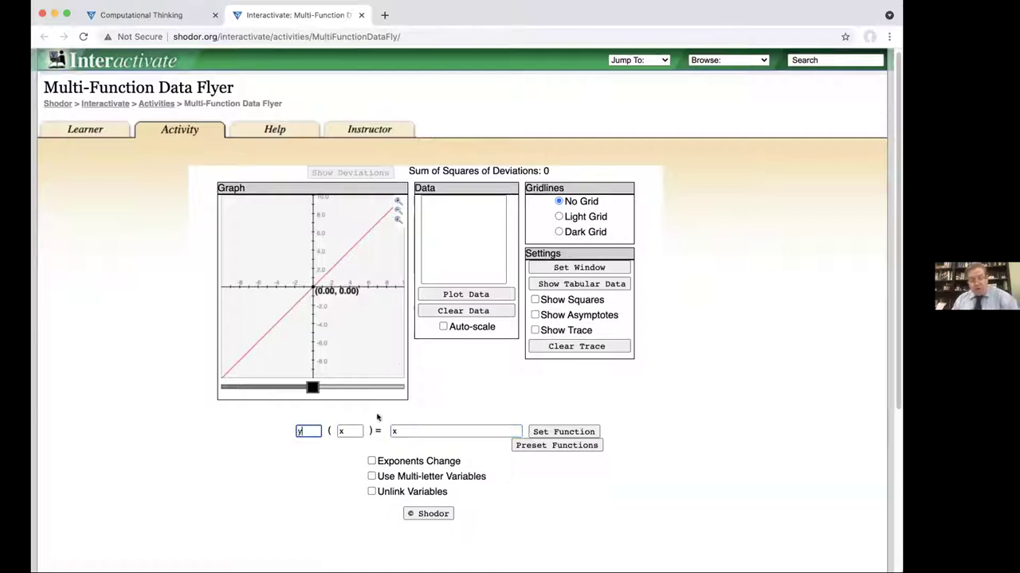
left_click(406, 431)
key("BackSpace")
type("mx+")
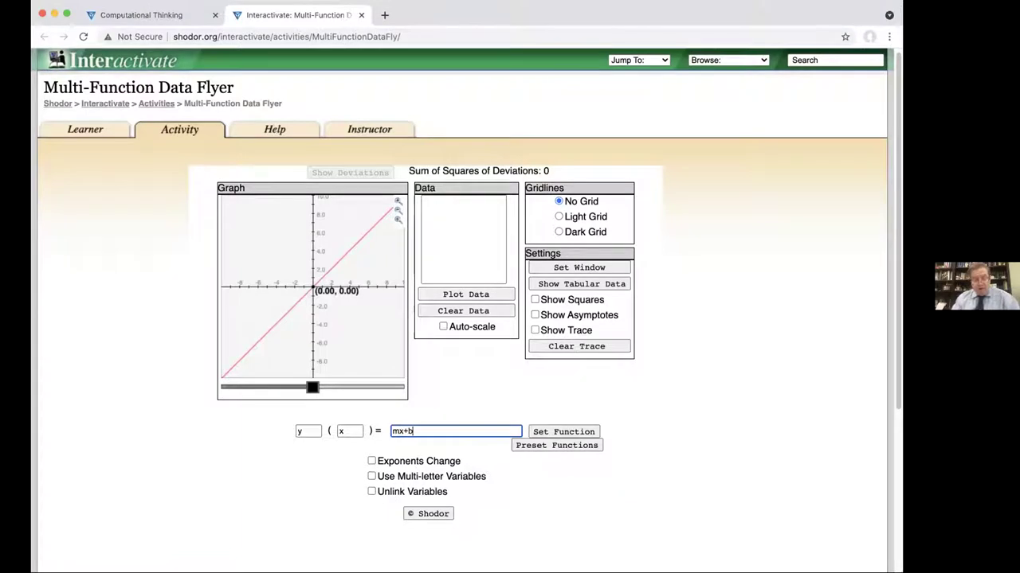
type("b")
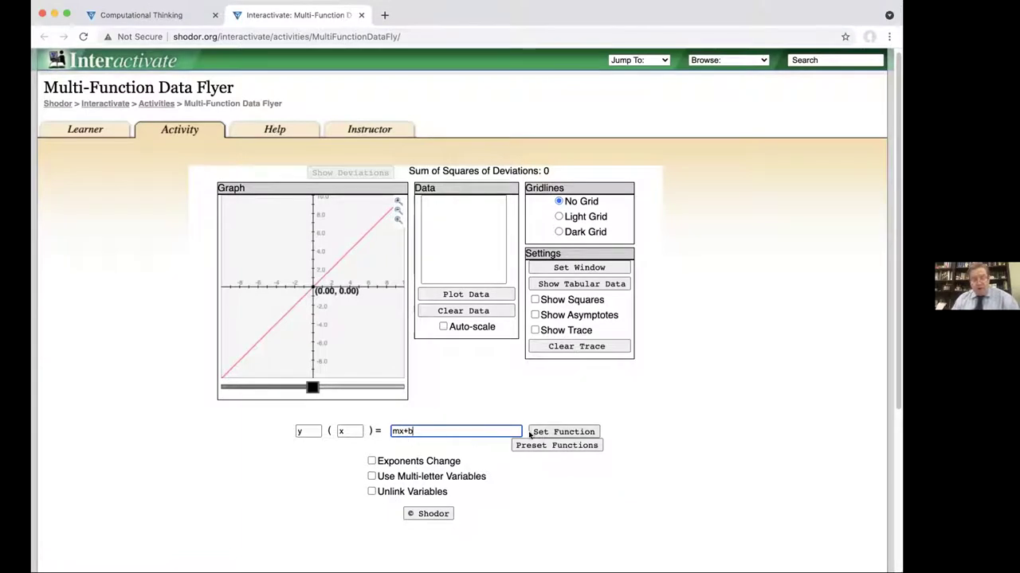
left_click(541, 434)
left_click(558, 217)
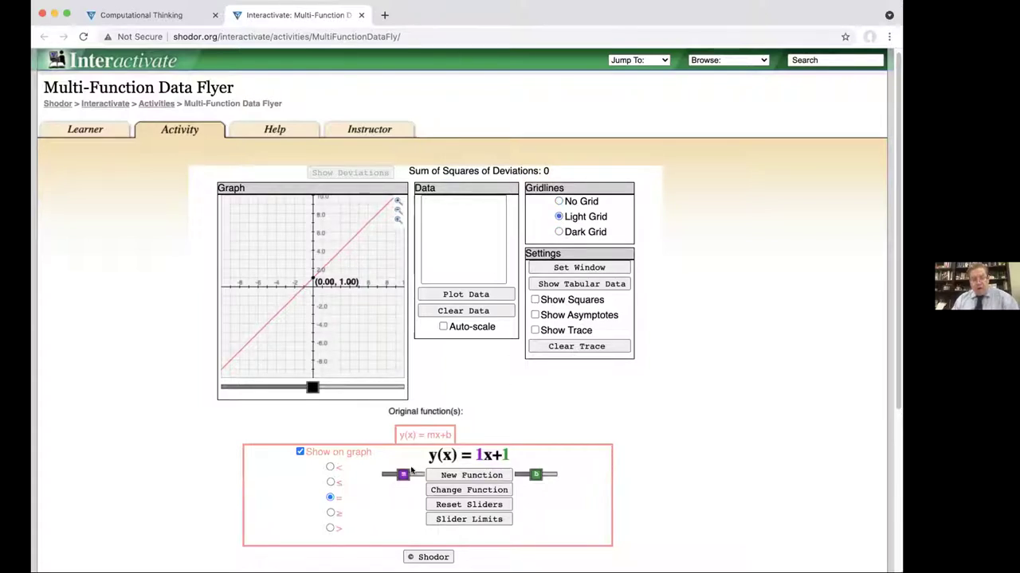
Adjust the m and b sliders to settle on y = 1x + -3, then enable Show Trace
mouse_move(402, 475)
left_mouse_down()
mouse_move(421, 475)
mouse_move(392, 476)
mouse_move(403, 476)
left_mouse_up()
mouse_move(535, 476)
left_mouse_down()
mouse_move(556, 475)
mouse_move(516, 476)
mouse_move(546, 475)
mouse_move(526, 478)
left_mouse_up()
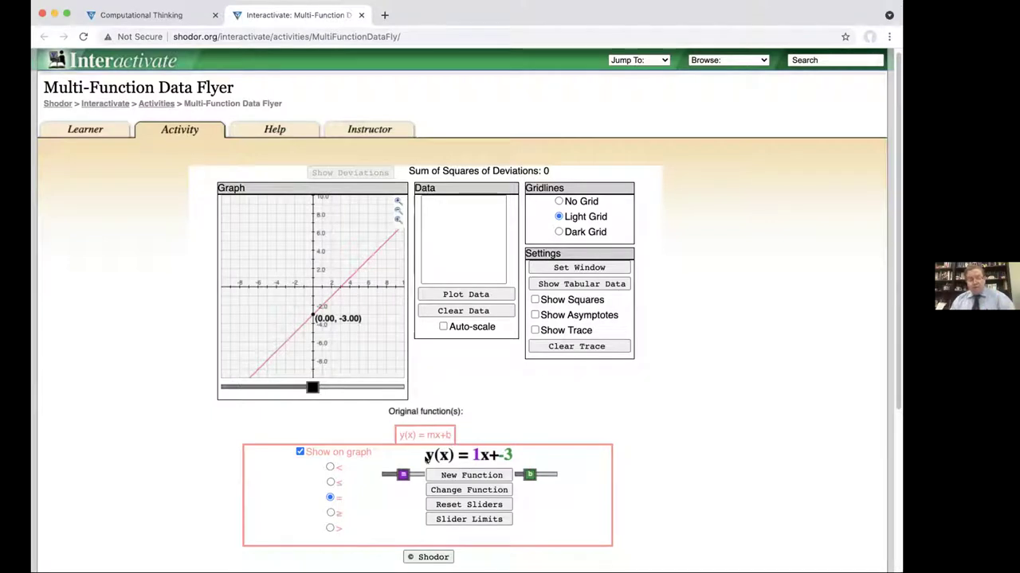
mouse_move(407, 476)
left_mouse_down()
mouse_move(421, 477)
mouse_move(387, 479)
mouse_move(403, 479)
left_mouse_up()
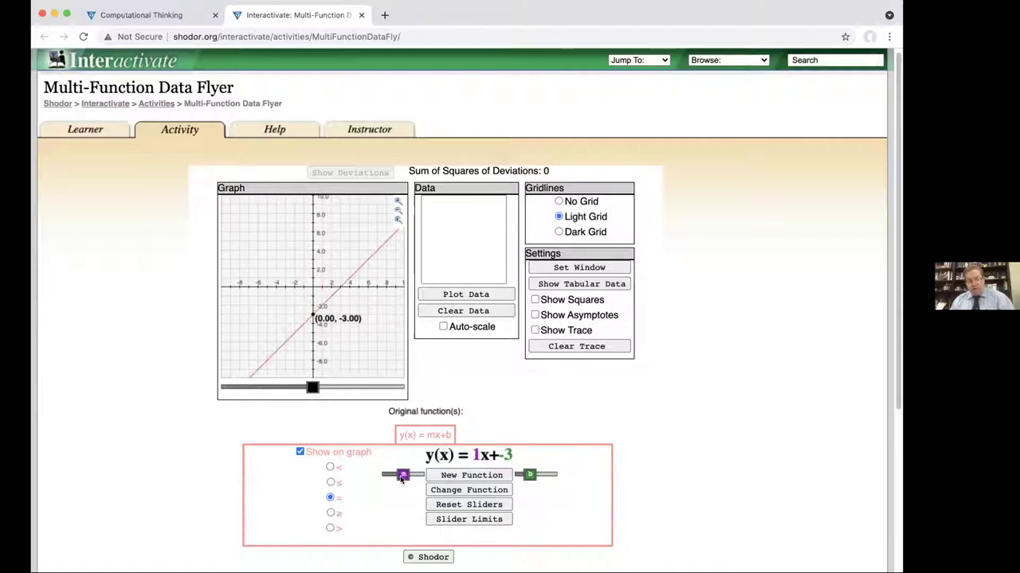
left_click(535, 331)
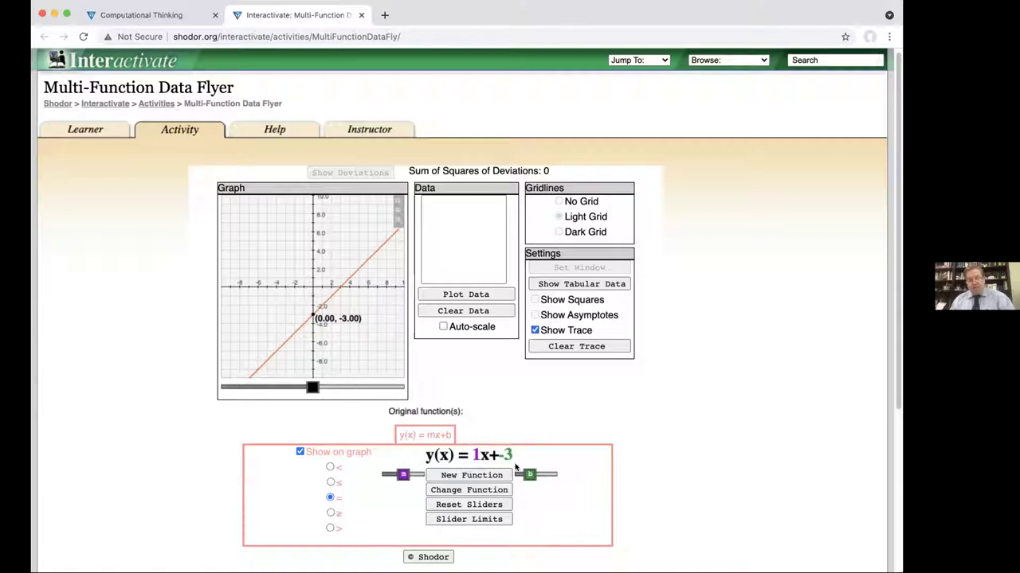
Raise b to 9 so traced parallel lines appear, then clear the trace
left_click_drag(529, 476, 549, 476)
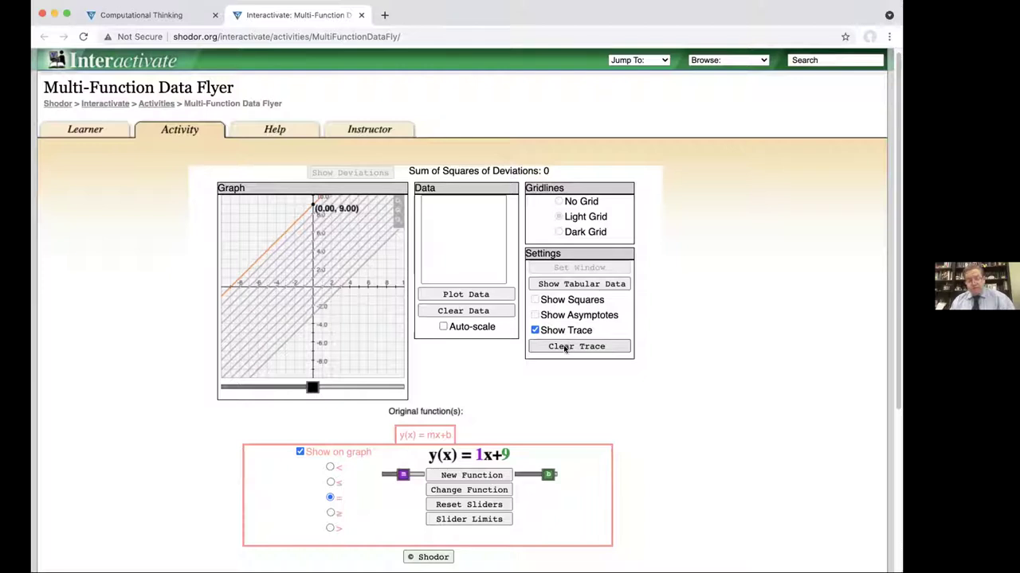
scroll(563, 352, "down", 1)
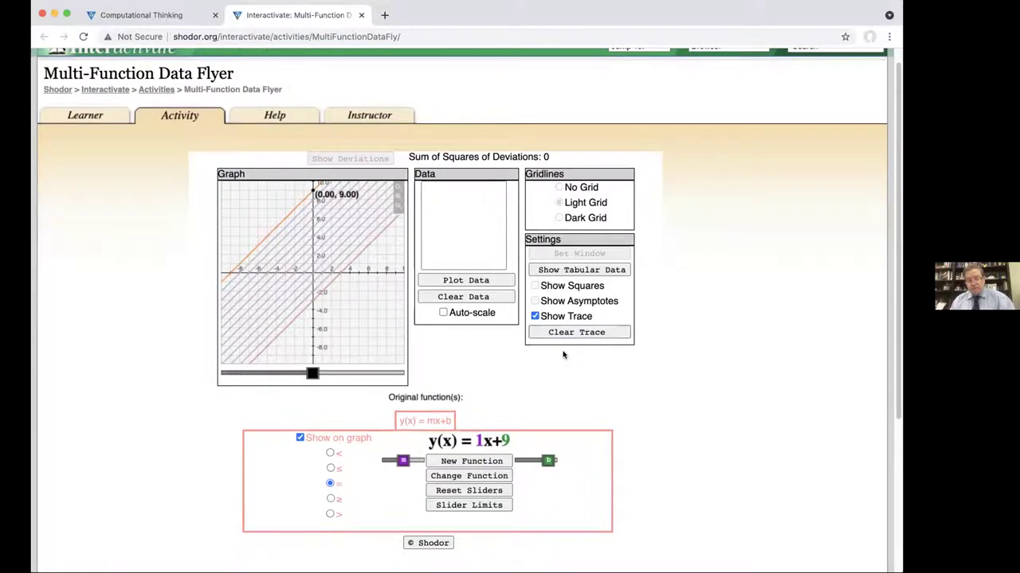
scroll(563, 354, "up", 1)
left_click(563, 352)
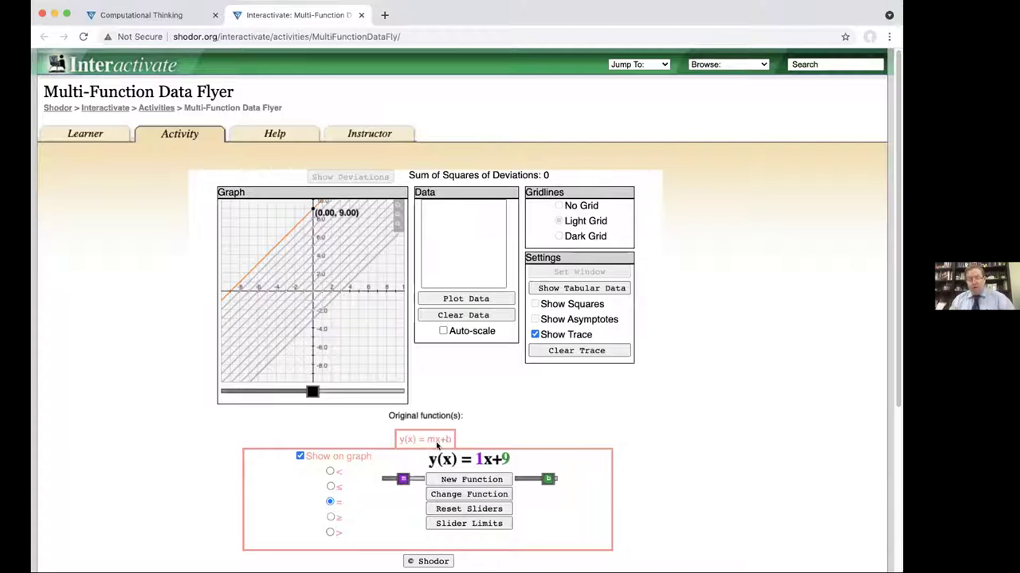
Switch to the preset a*cos(b*(x-c))+d and graph it as y = 1*cos(1*(x-1))+1
left_click(446, 492)
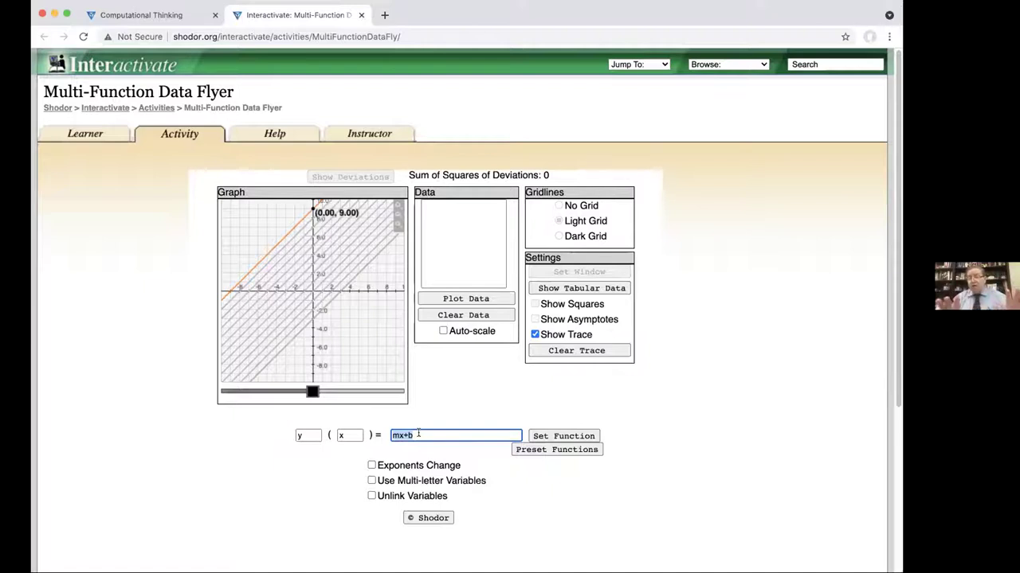
left_click(539, 451)
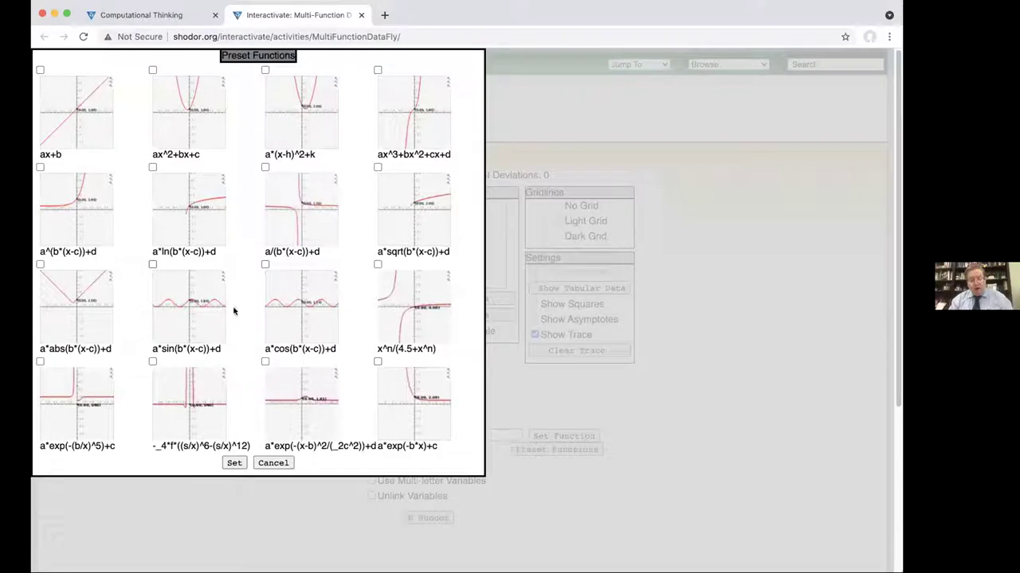
left_click(289, 312)
left_click(234, 462)
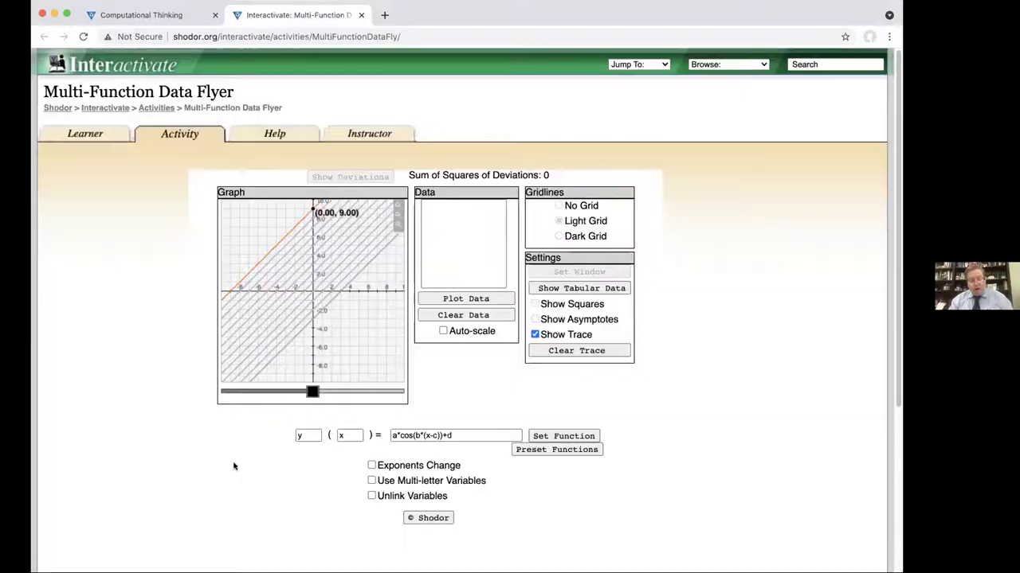
left_click(555, 437)
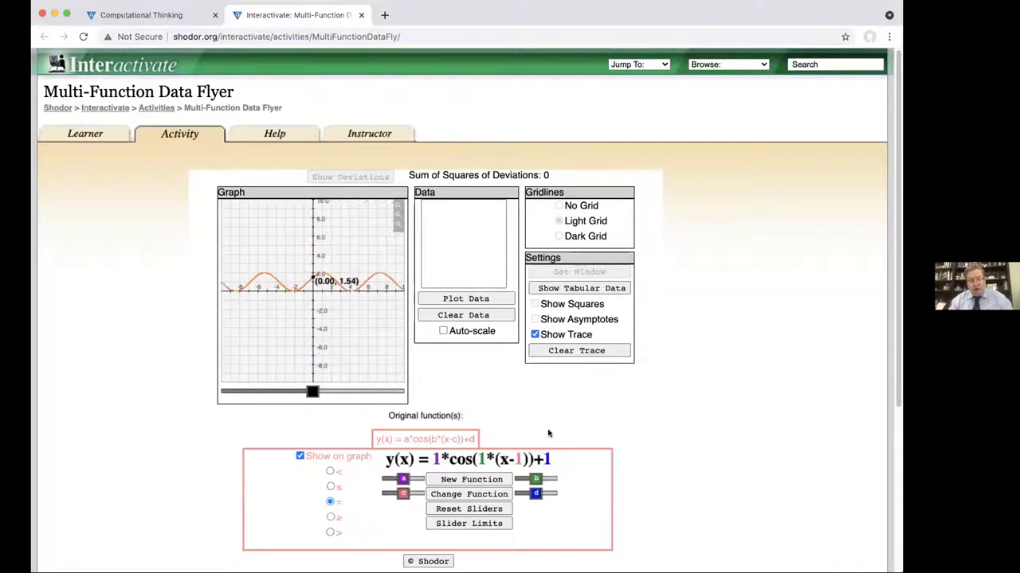
Turn off Show Trace and set the cosine sliders to a=5, b=1, c=2, d=-3
left_click(535, 336)
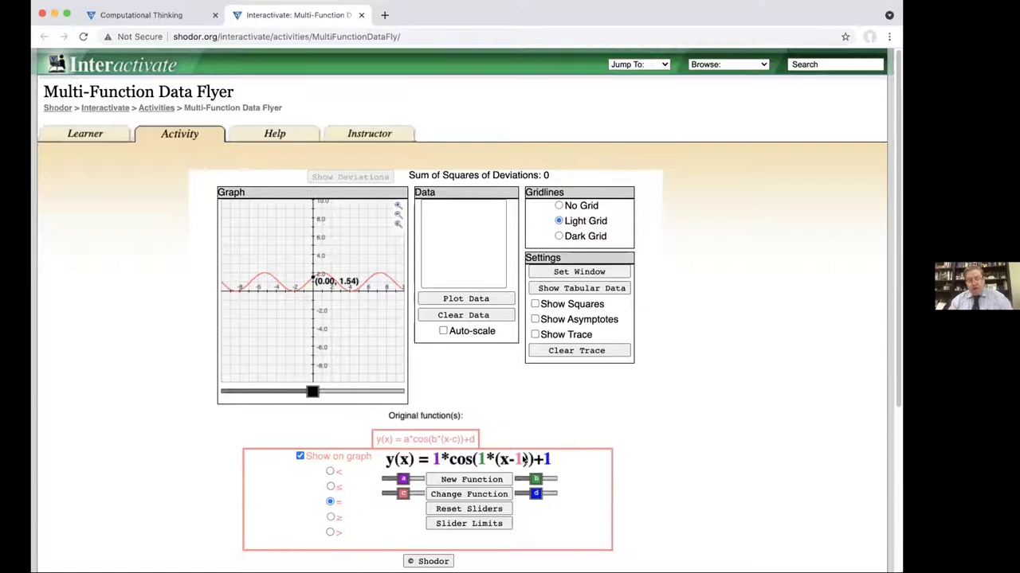
left_click_drag(404, 479, 409, 479)
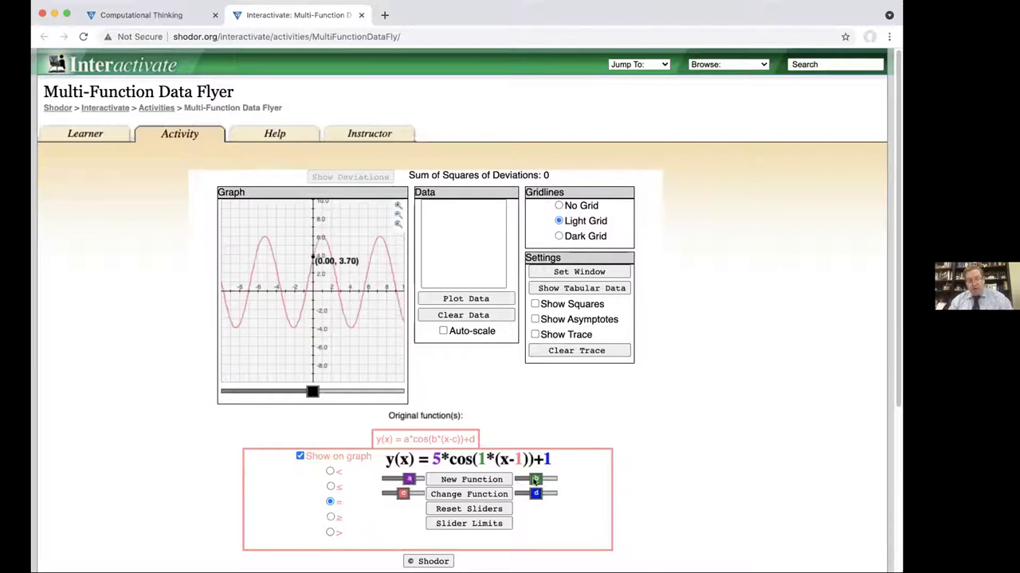
left_click_drag(535, 479, 535, 480)
mouse_move(402, 495)
left_mouse_down()
mouse_move(423, 496)
mouse_move(395, 500)
mouse_move(405, 496)
left_mouse_up()
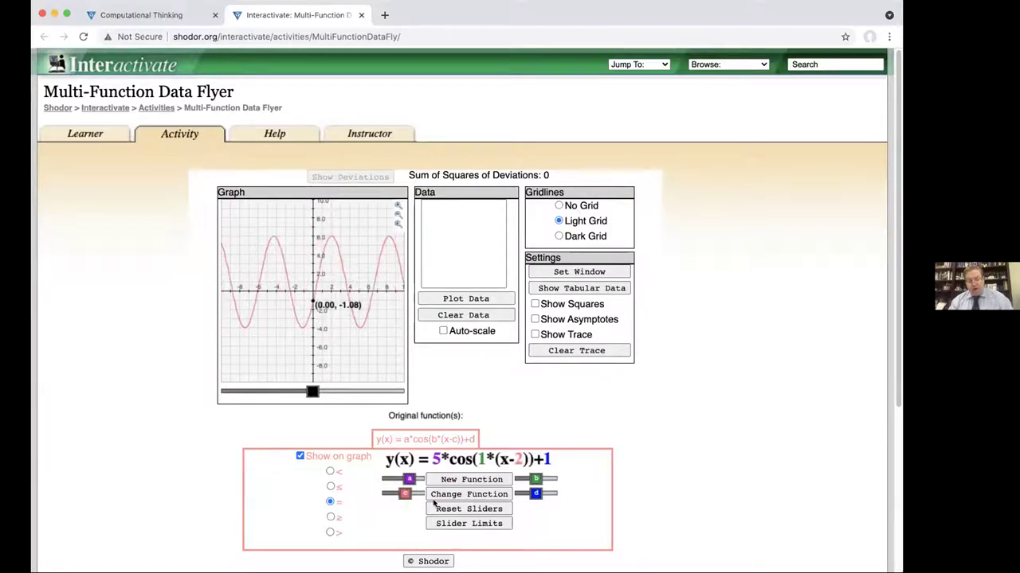
left_click_drag(536, 494, 528, 497)
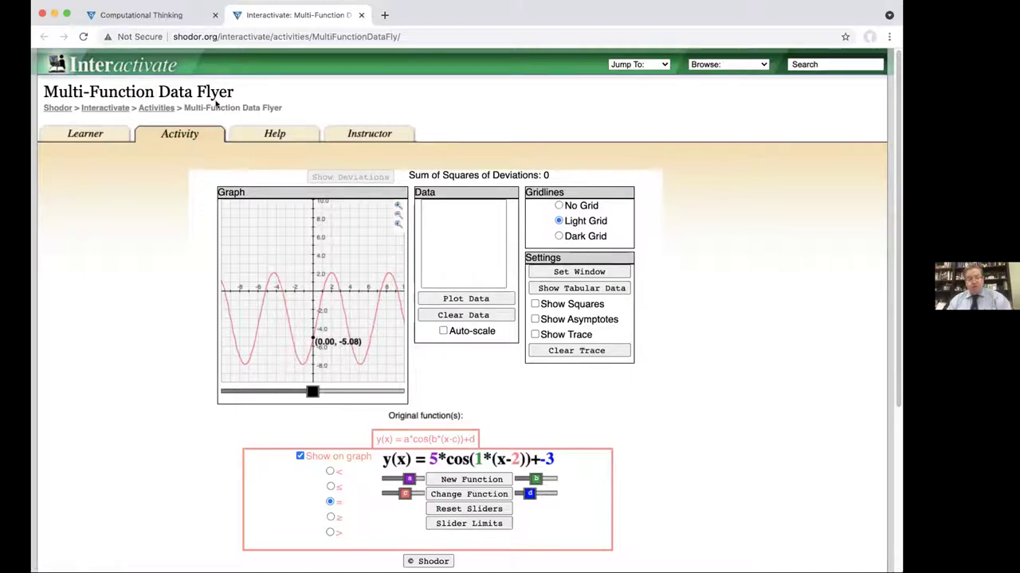
Browse the Instructor, Help and Learner pages, returning to the Activity graph between them
left_click(355, 135)
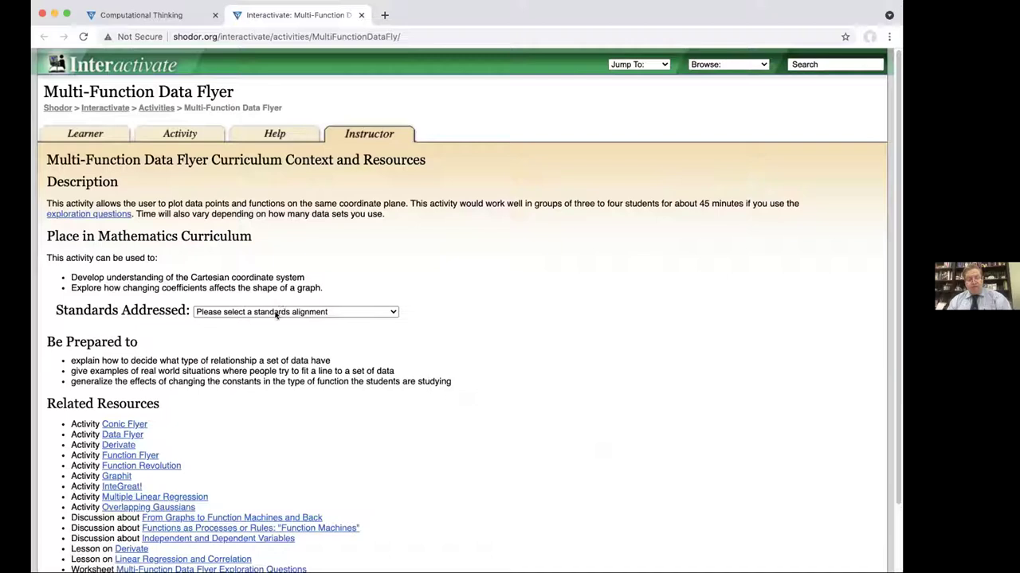
left_click(257, 139)
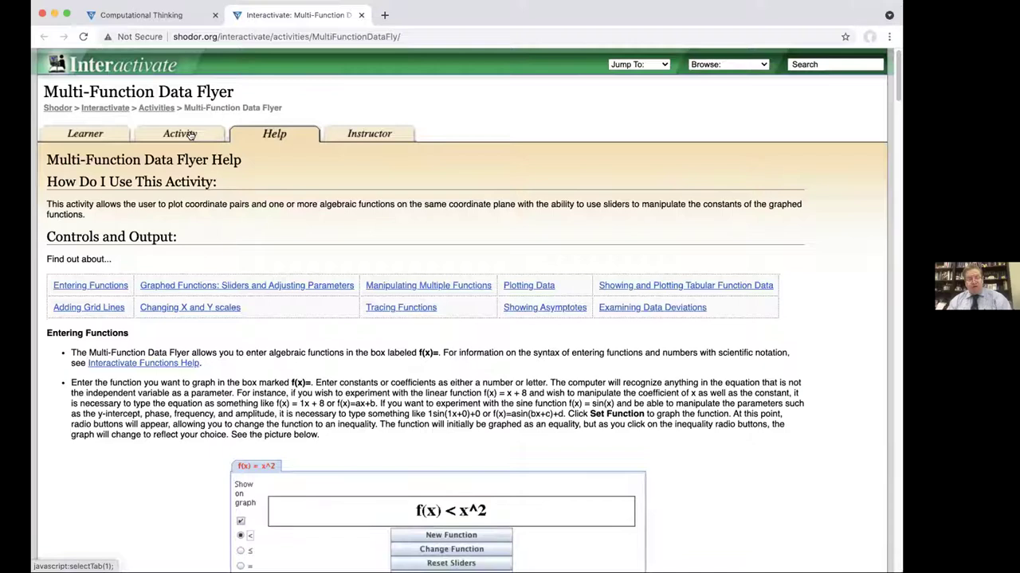
left_click(188, 136)
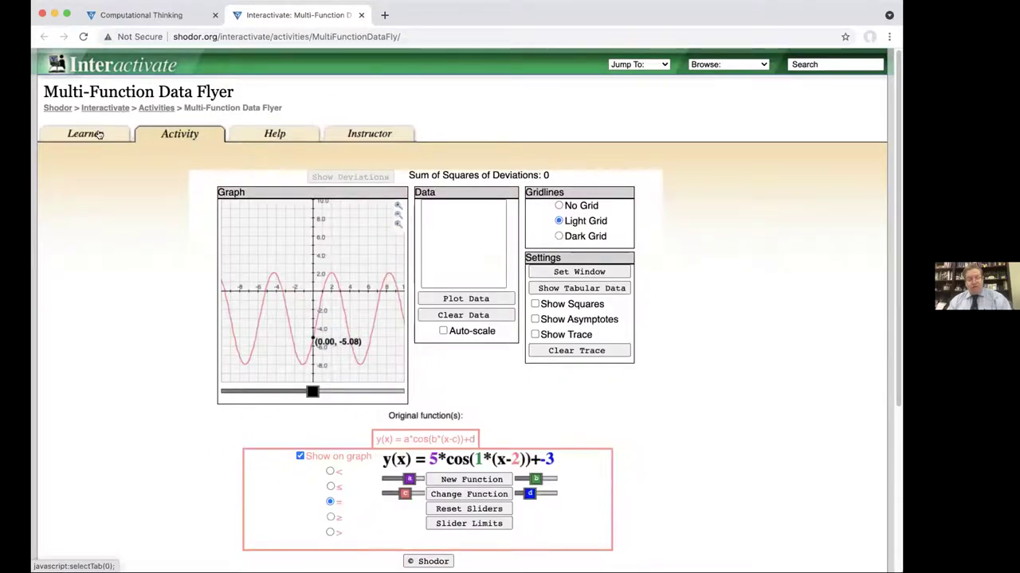
left_click(99, 135)
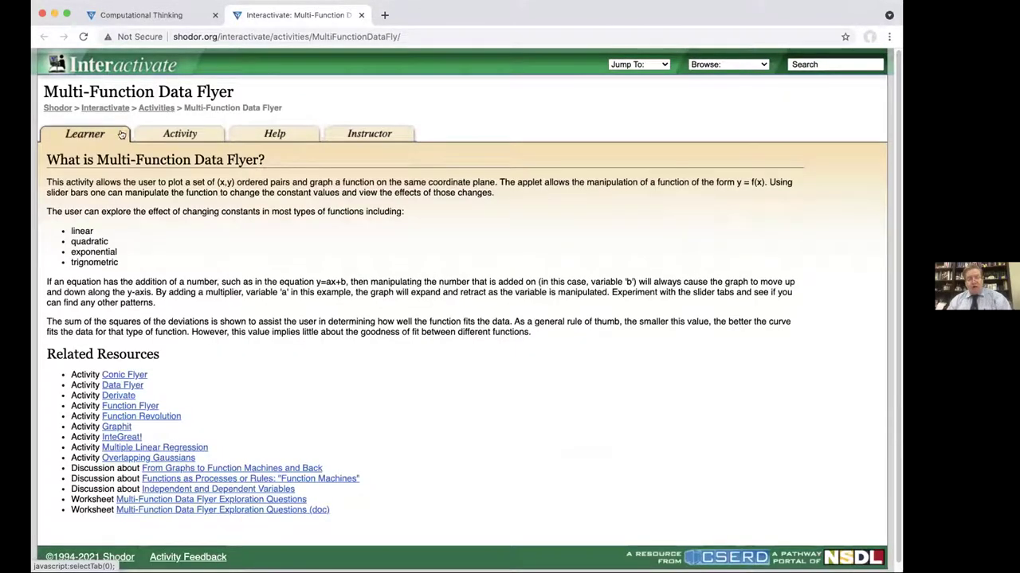
left_click(180, 136)
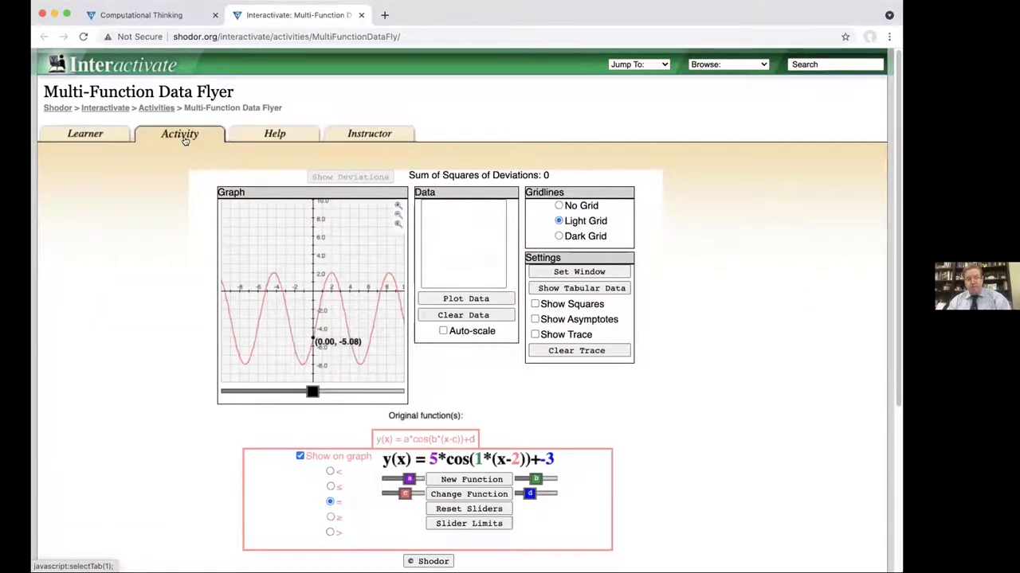
Reopen the function editor showing a*cos(b*(x-c))+d
scroll(184, 137, "down", 3)
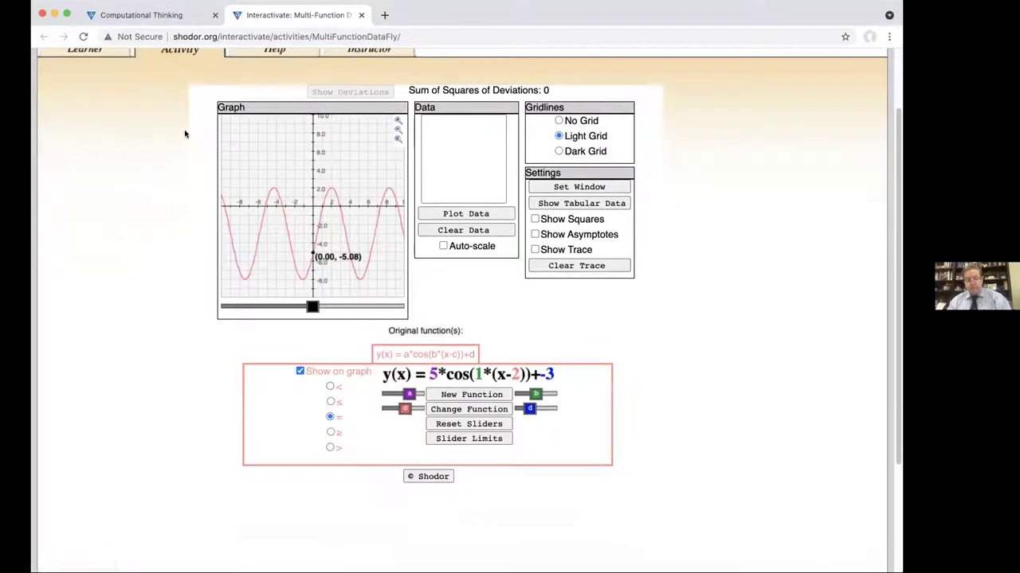
scroll(184, 132, "down", 1)
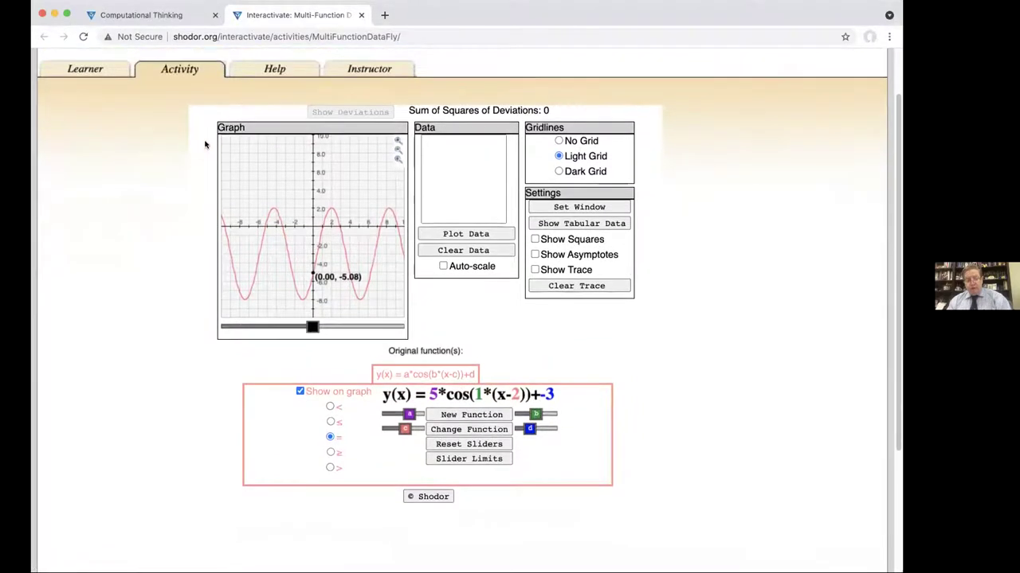
left_click(439, 383)
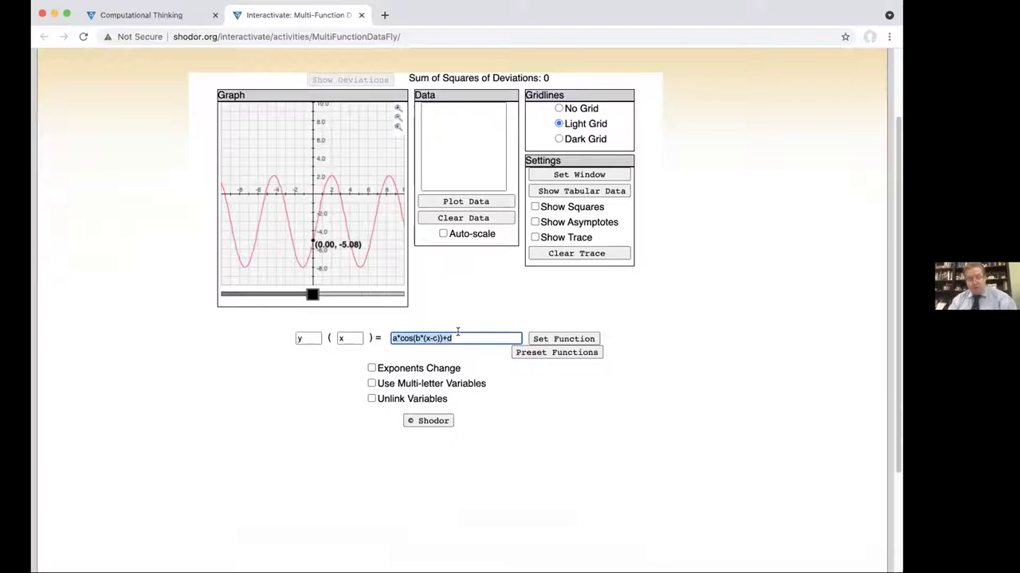
Overwrite the expression with the Gaussian a*exp(-(b*x)^2)+c
type("a")
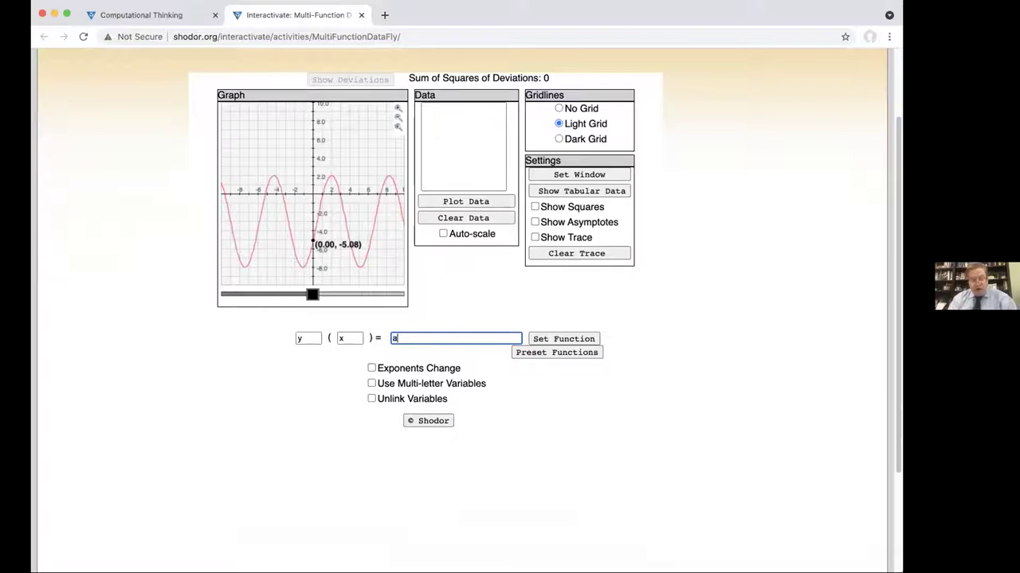
type("*exp(-")
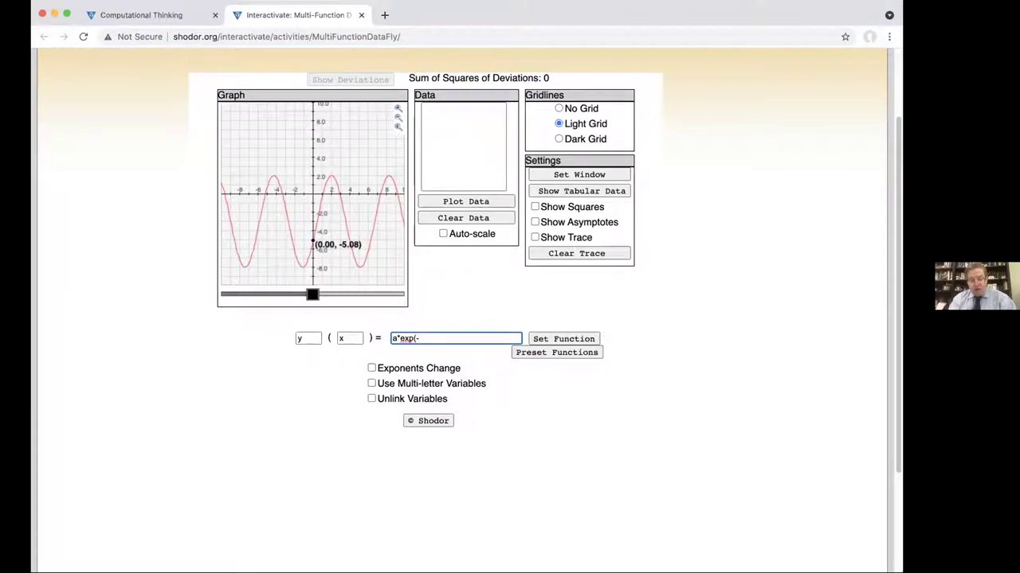
type("b*x)")
type("^2)+c")
Graph the Gaussian and set a=3, b=3, c=2 for a narrow spike peaking at 5
left_click(545, 343)
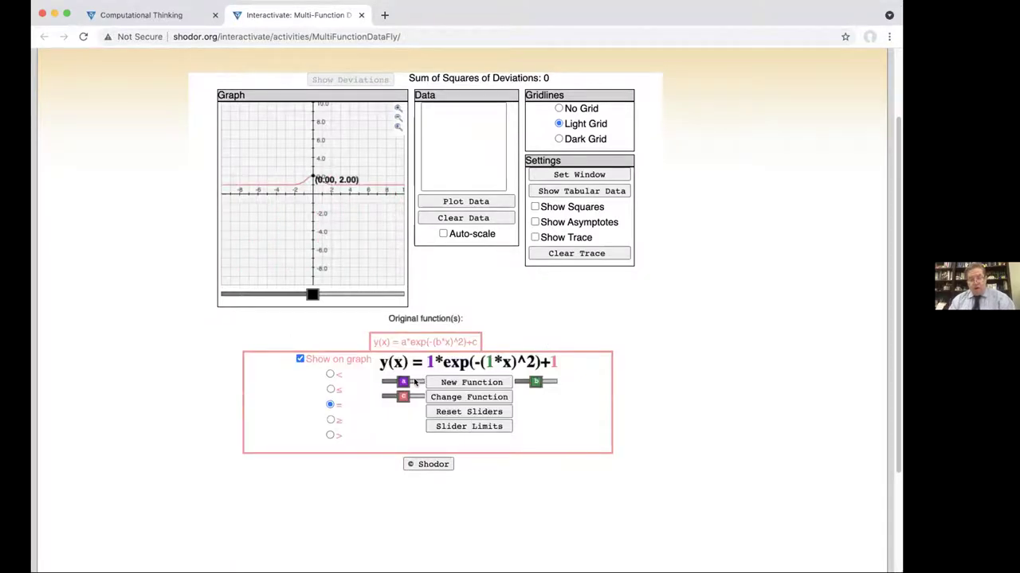
left_click_drag(404, 383, 409, 384)
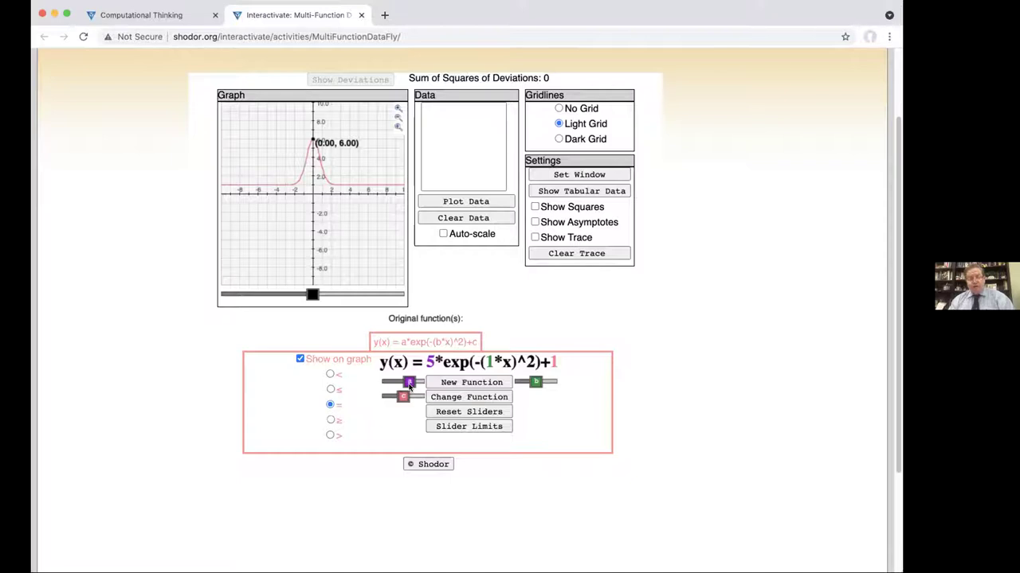
left_click_drag(410, 384, 407, 388)
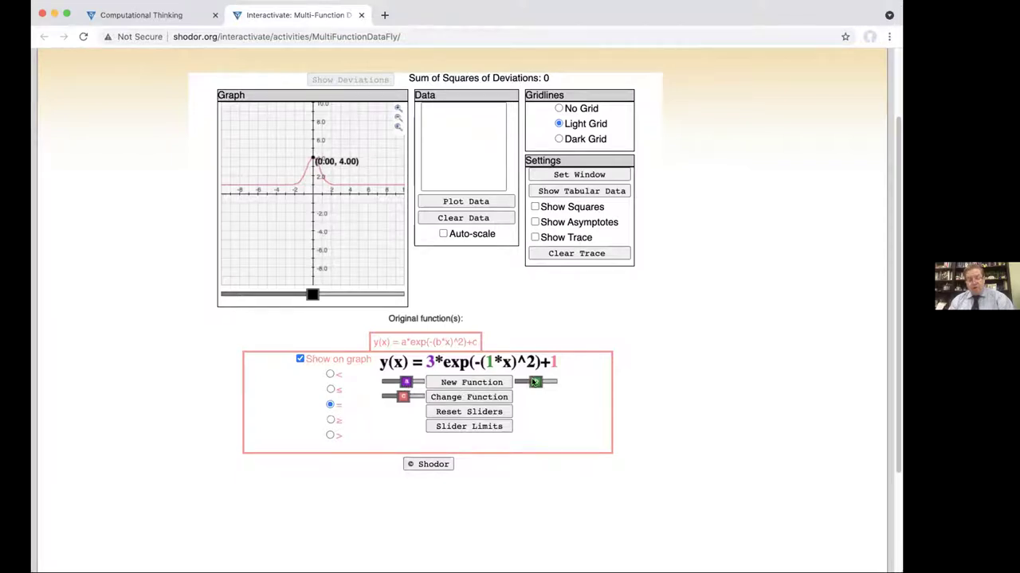
mouse_move(536, 382)
left_mouse_down()
mouse_move(544, 382)
mouse_move(534, 383)
left_mouse_up()
left_click_drag(534, 383, 538, 385)
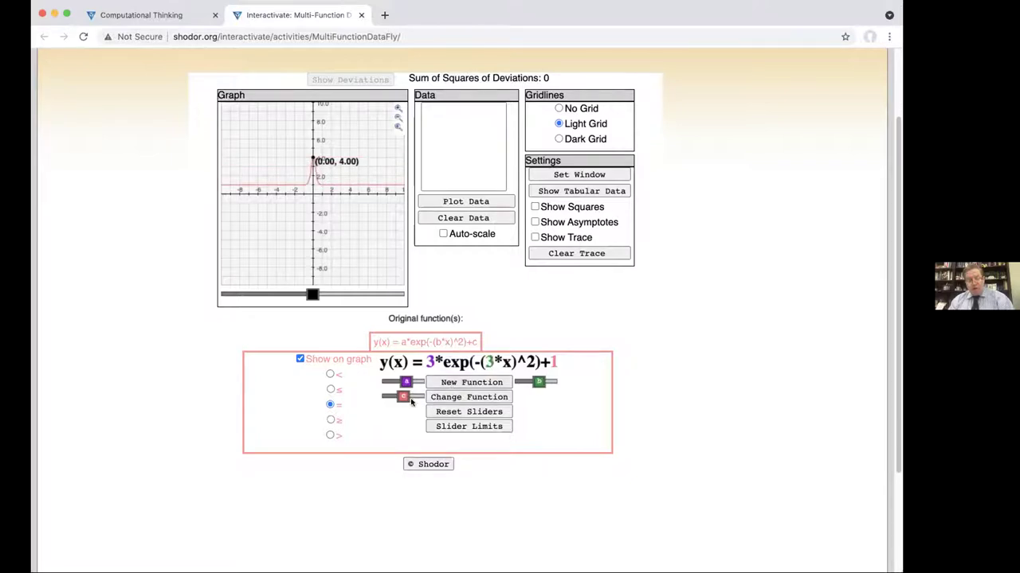
mouse_move(403, 396)
left_mouse_down()
mouse_move(416, 398)
mouse_move(387, 396)
mouse_move(403, 395)
left_mouse_up()
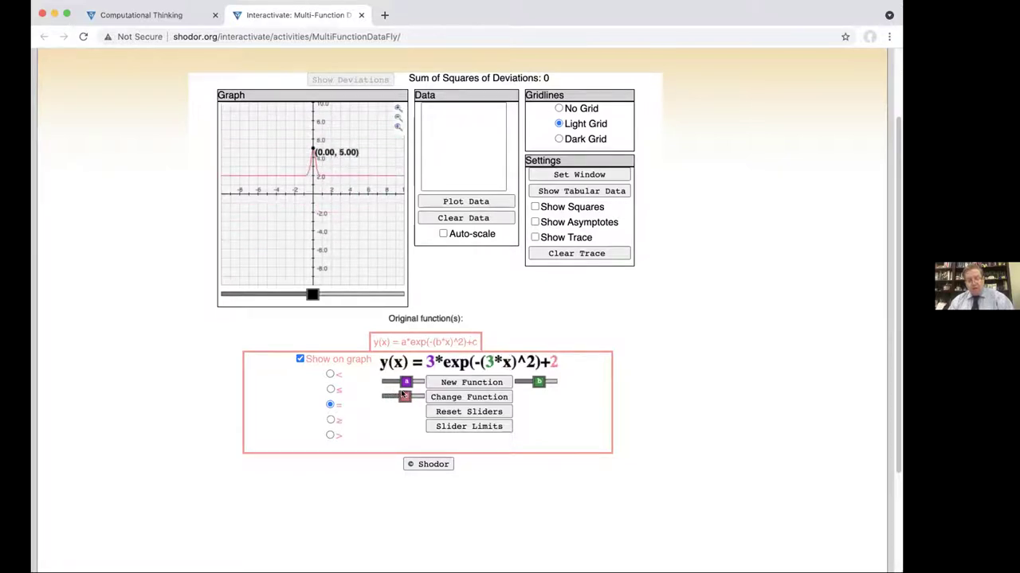
Edit the Gaussian formula by inserting '-d)' after x, and apply the new function
left_click(449, 384)
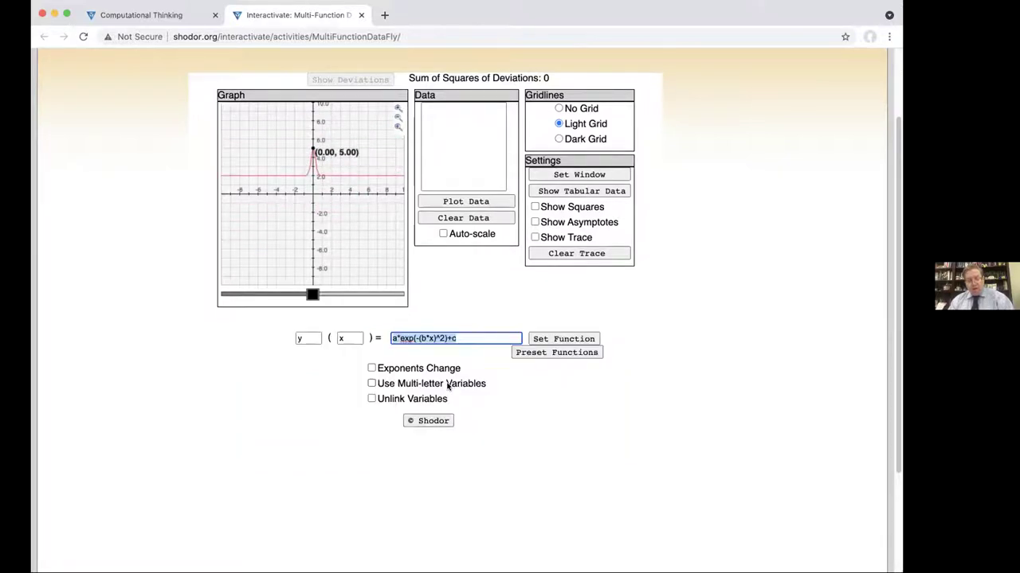
left_click(426, 335)
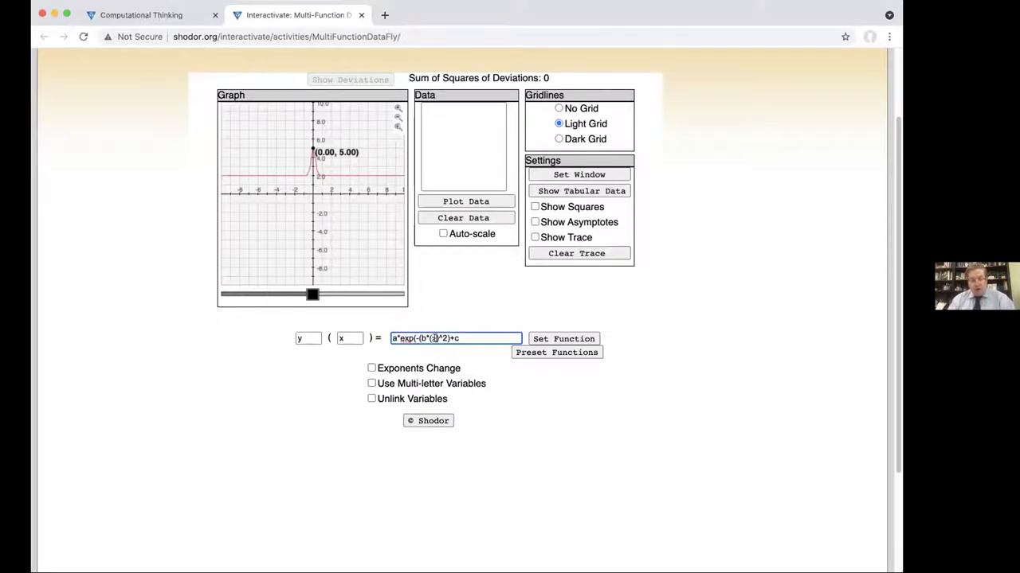
type("-d)")
left_click(536, 340)
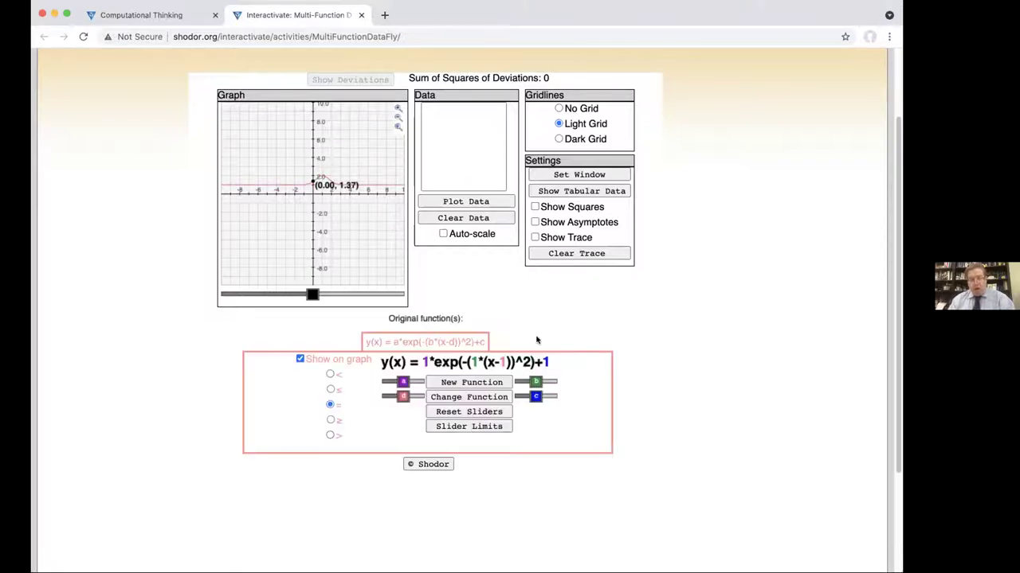
Set the sliders to a=6, b=2, d=4 and c=-3, giving 6*exp(-(2*(x-4))^2)-3
left_click_drag(403, 382, 411, 384)
left_click_drag(535, 388, 536, 387)
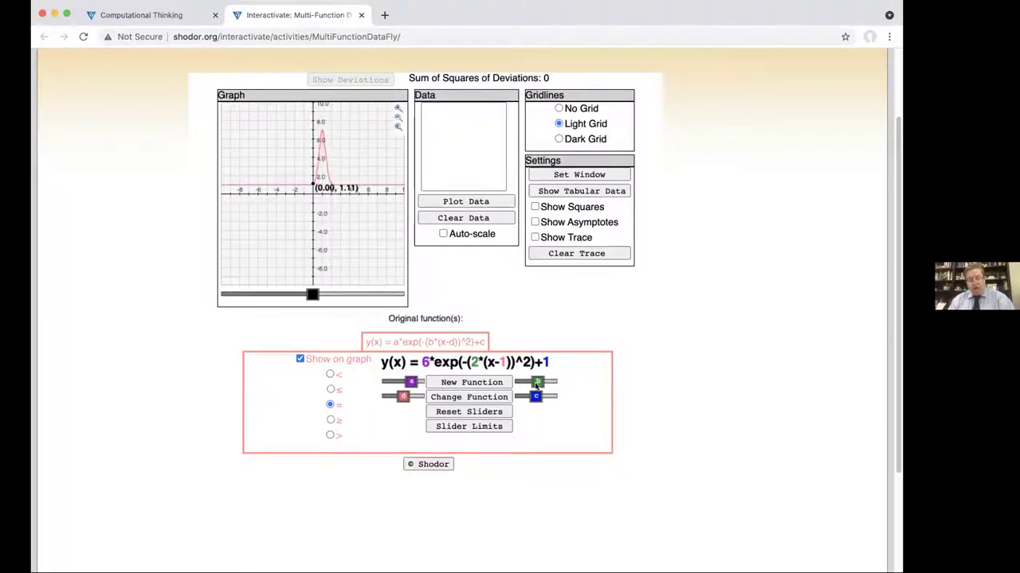
mouse_move(402, 396)
left_mouse_down()
mouse_move(413, 396)
mouse_move(390, 398)
mouse_move(408, 400)
left_mouse_up()
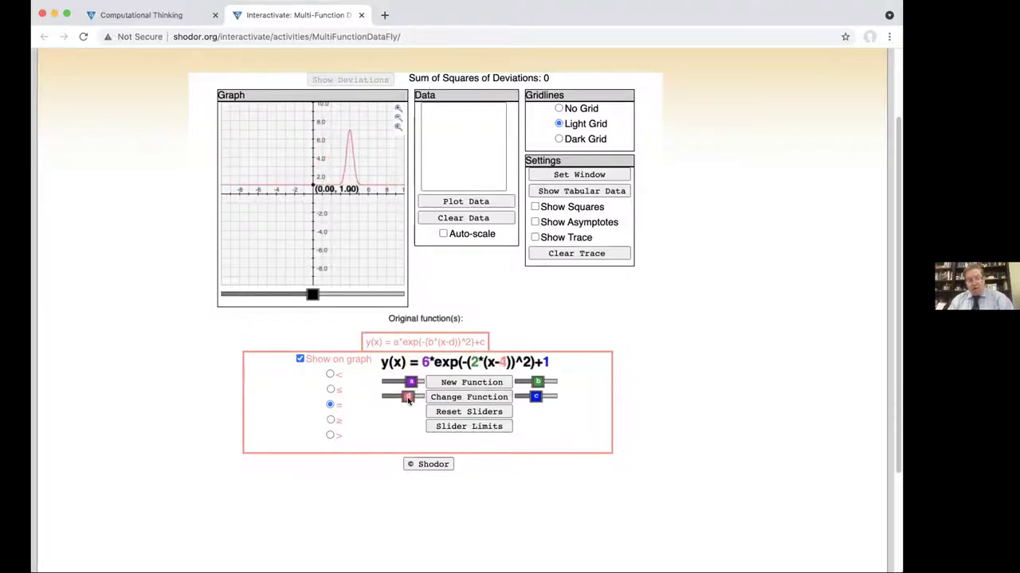
mouse_move(534, 396)
left_mouse_down()
mouse_move(502, 395)
mouse_move(529, 396)
left_mouse_up()
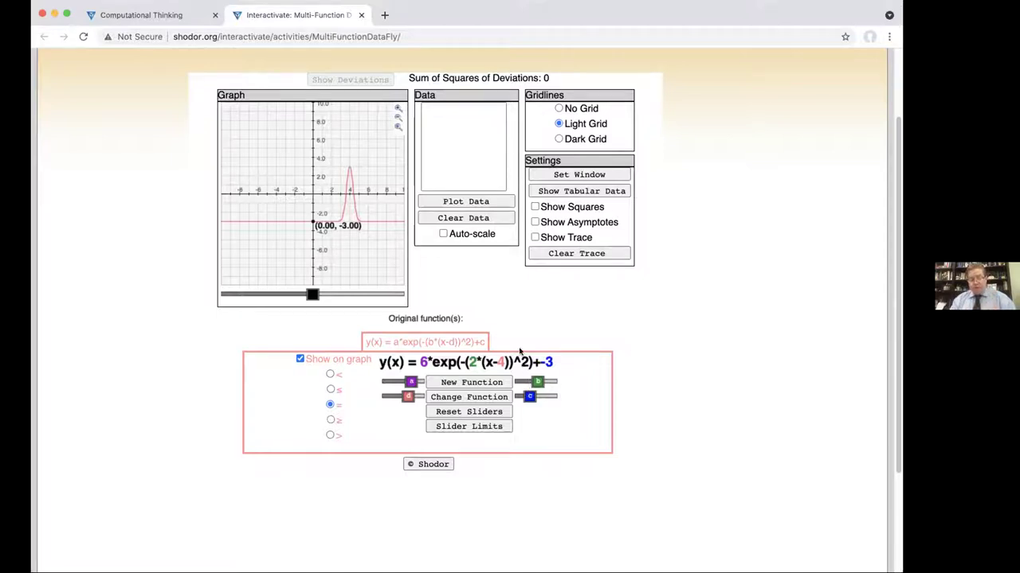
Scroll over the graph briefly, then close the Multi-Function Data Flyer tab with Cmd+W
scroll(513, 327, "down", 1)
scroll(513, 327, "down", 2)
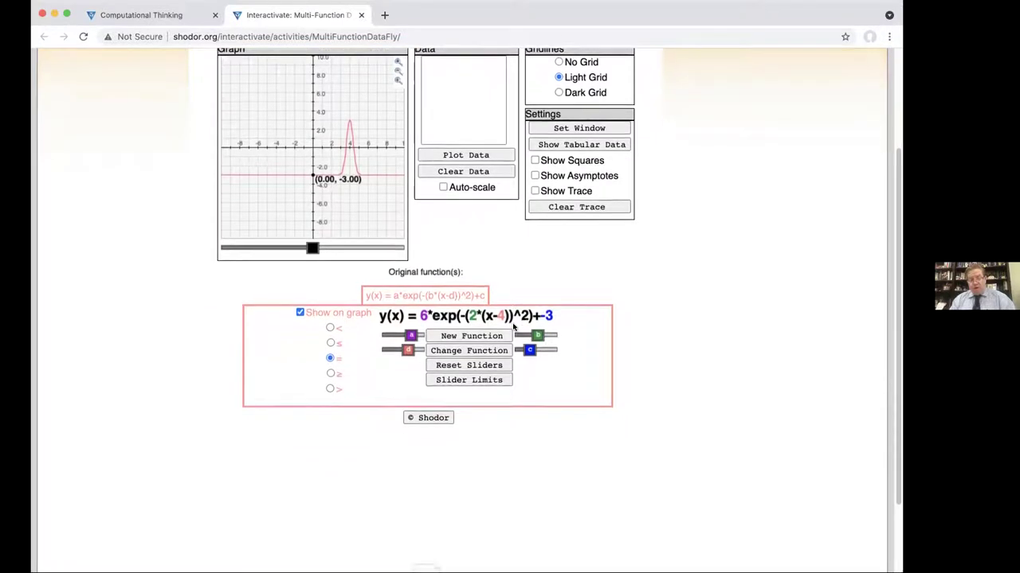
scroll(513, 327, "up", 3)
scroll(513, 326, "up", 1)
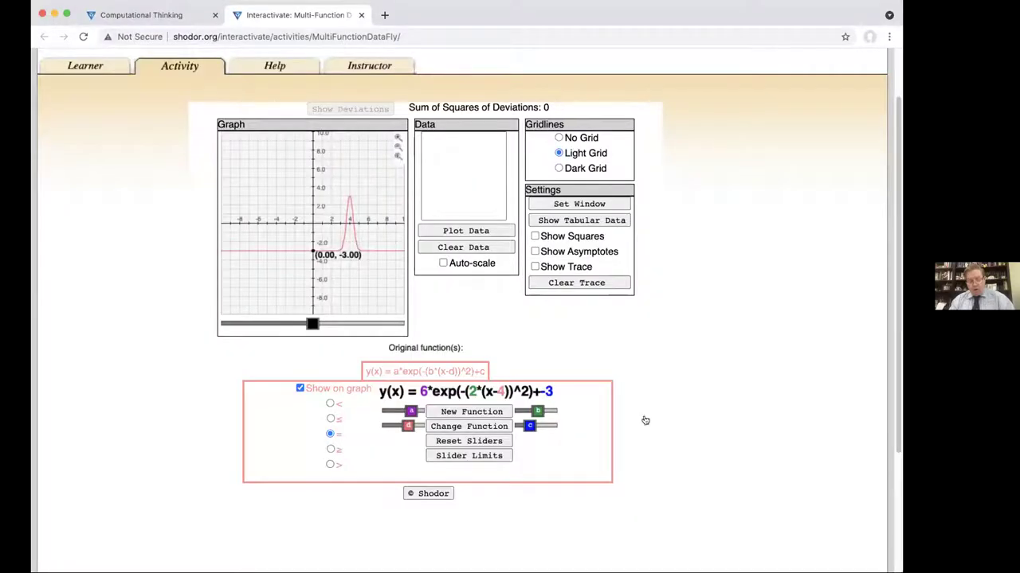
key("super+w")
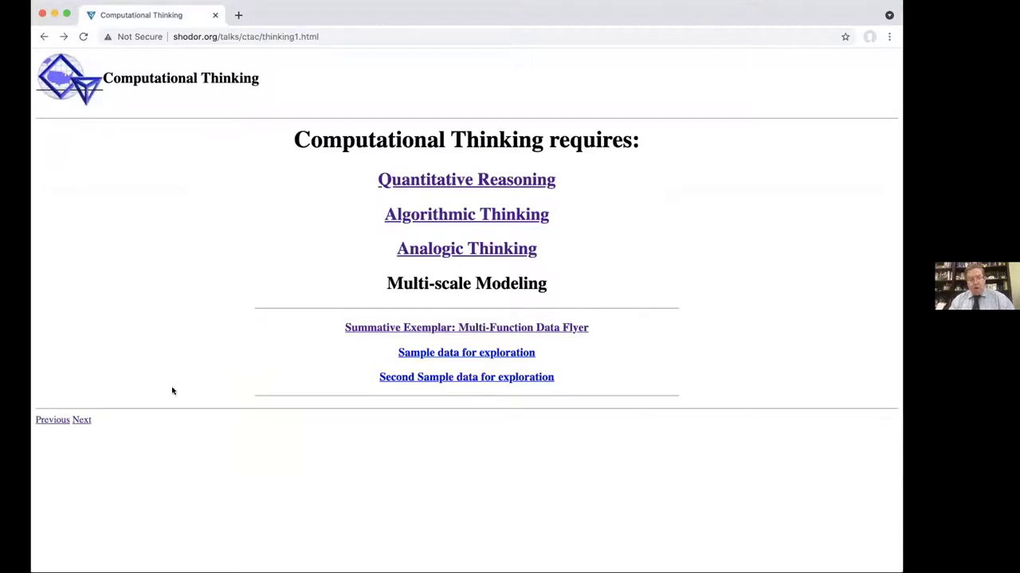
Advance to the Simulation and Modeling page and open GalaxSee from its Remote Access resources
left_click(84, 420)
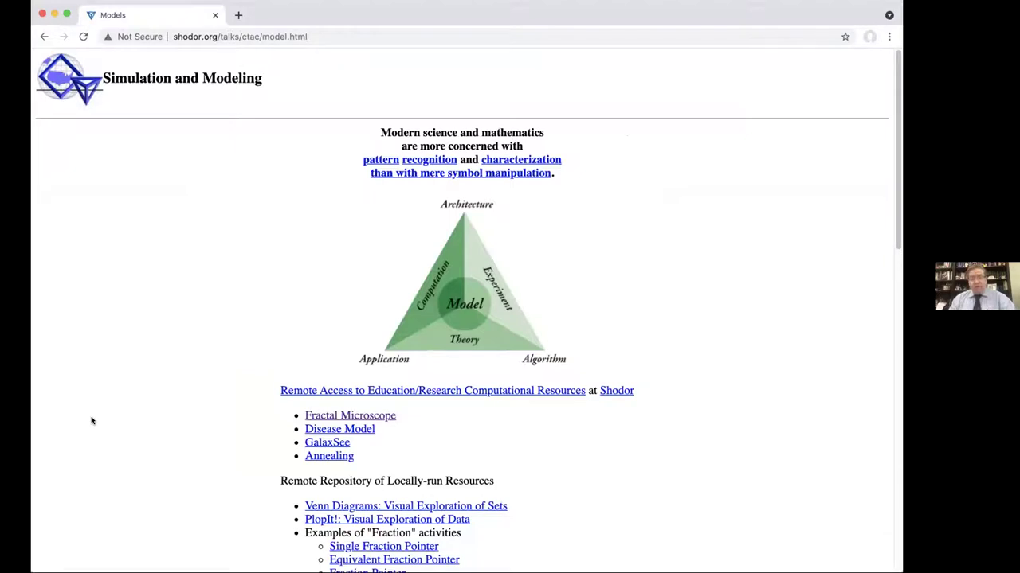
scroll(92, 421, "down", 3)
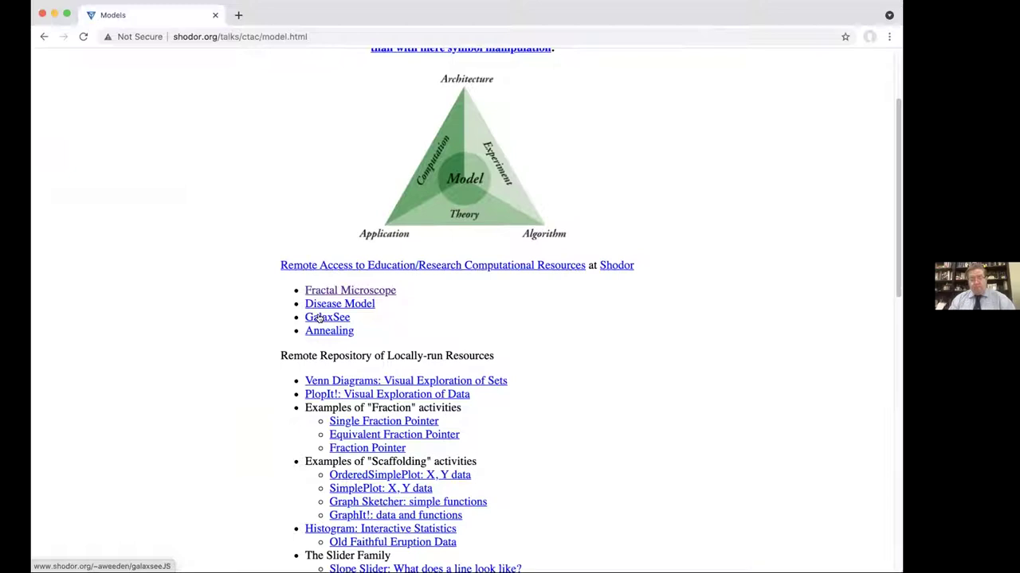
left_click(319, 318)
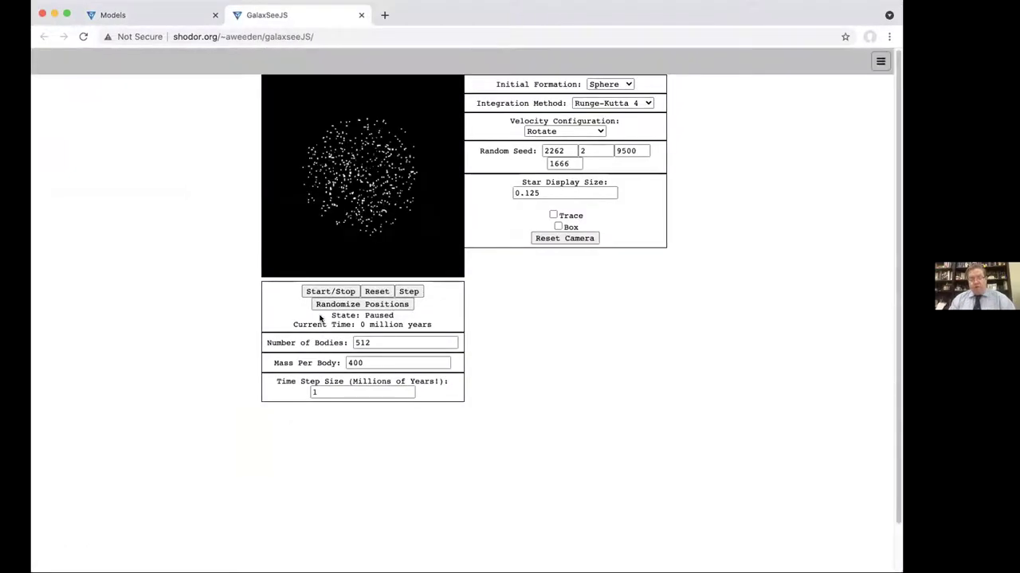
Zoom the page to 150%, set Velocity Configuration to None, and randomize the 512 star positions
key("super+equal")
key("super+equal")
key("super+equal")
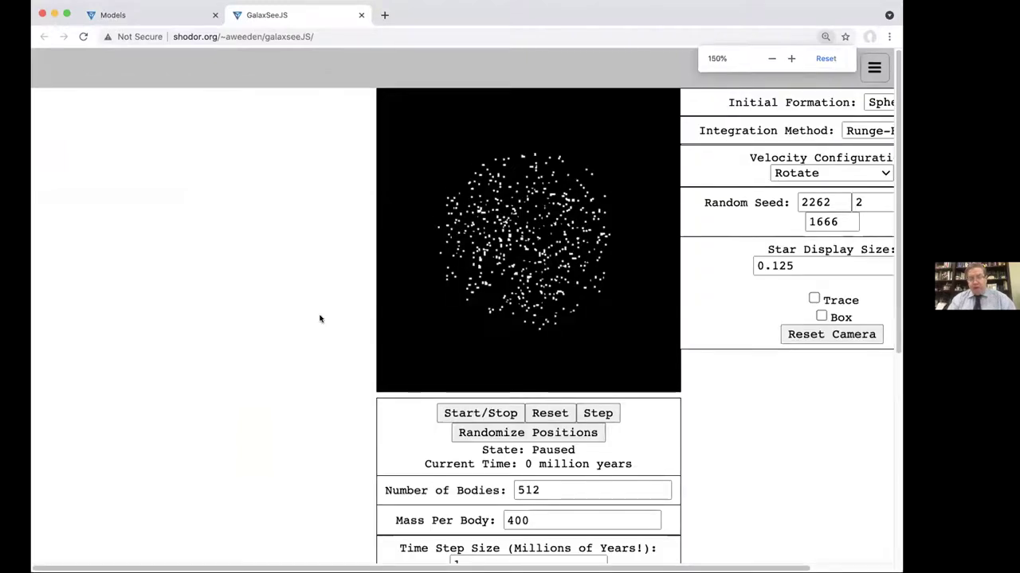
scroll(360, 322, "right", 4)
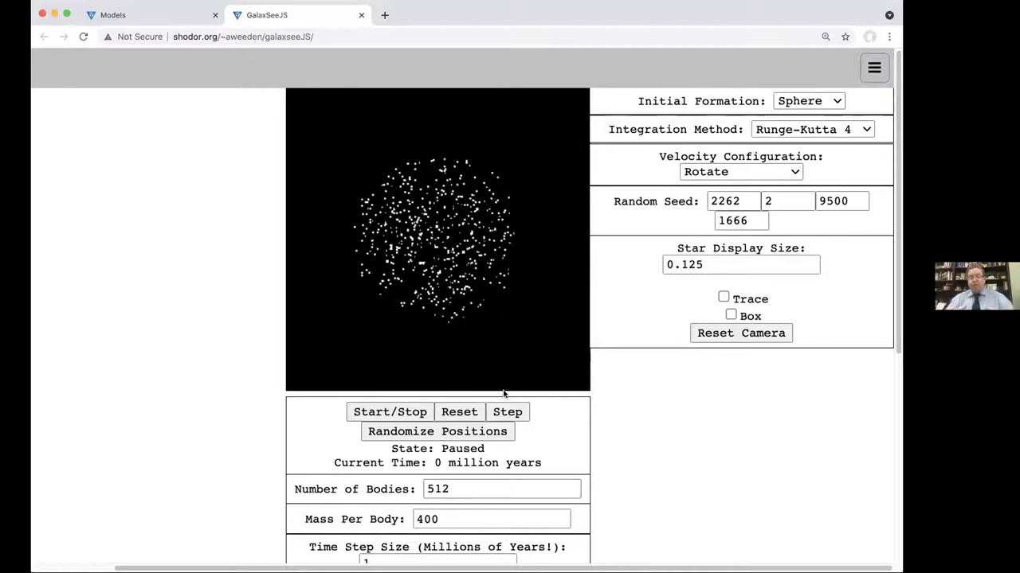
left_click(715, 172)
left_click(713, 159)
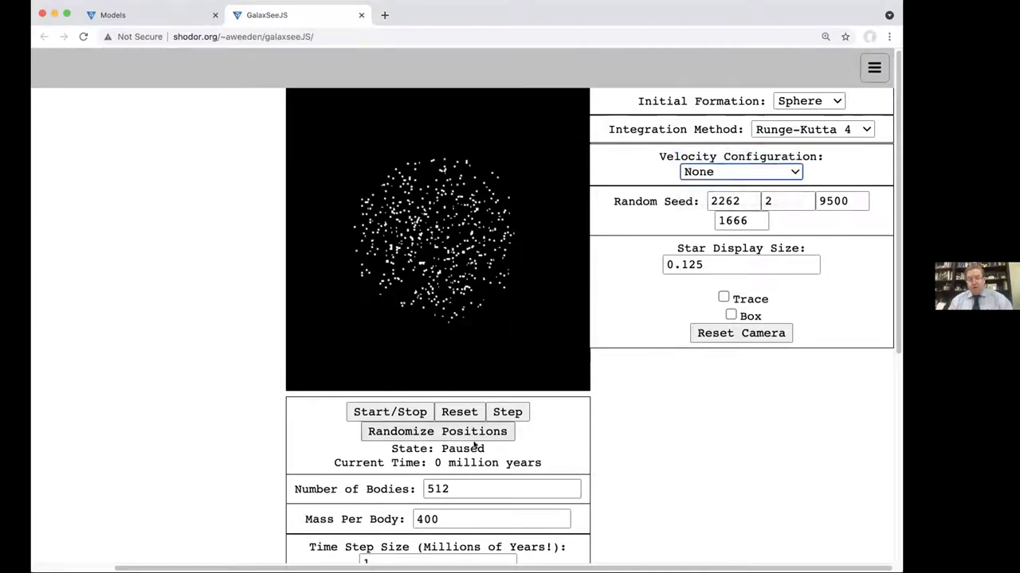
left_click(447, 432)
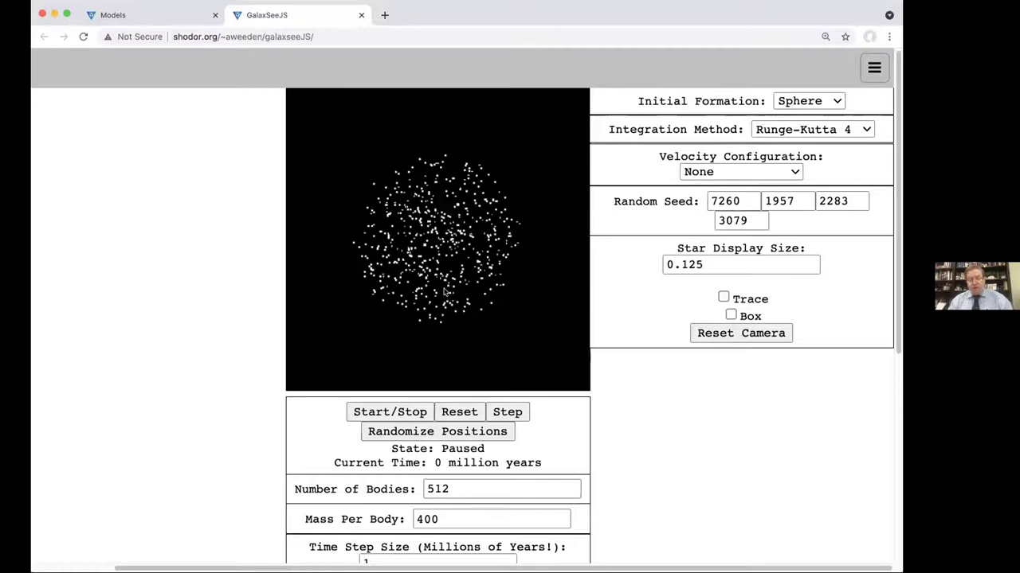
Start the simulation and let the sphere collapse until about 915 million years
left_click(392, 414)
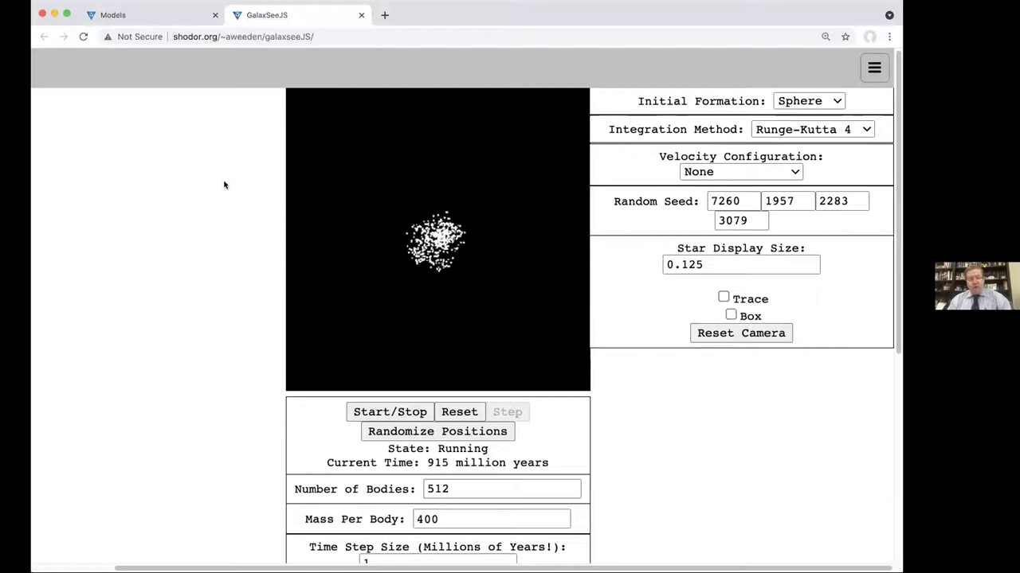
In a new tab, search for 'im' and switch to the image results
key("super+t")
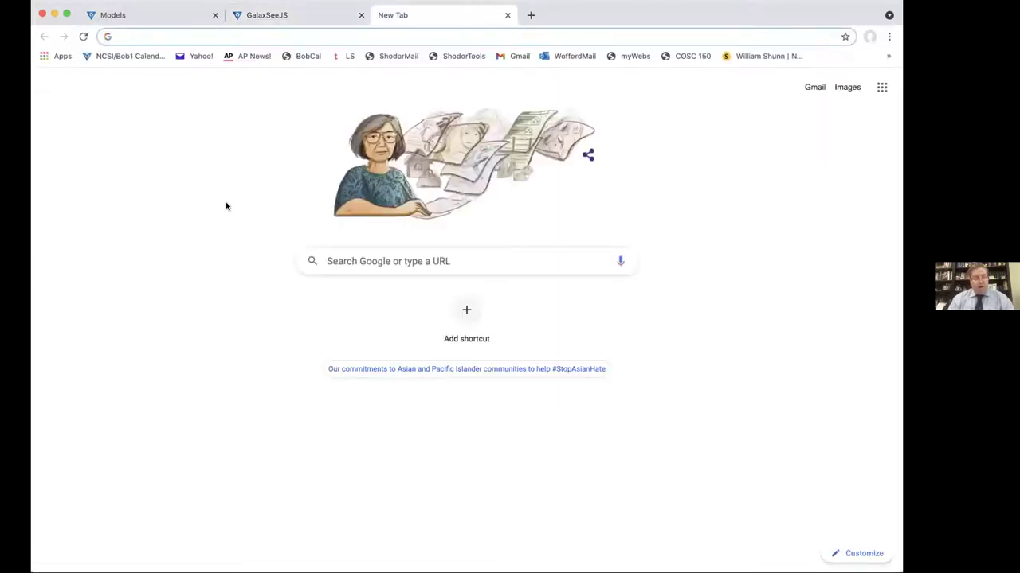
type("im")
key("Return")
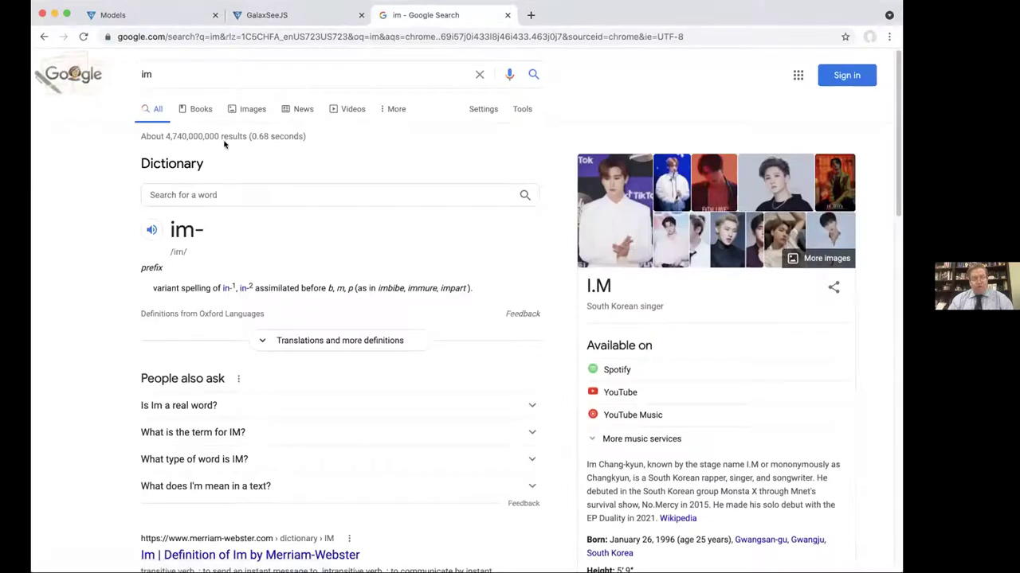
left_click(244, 110)
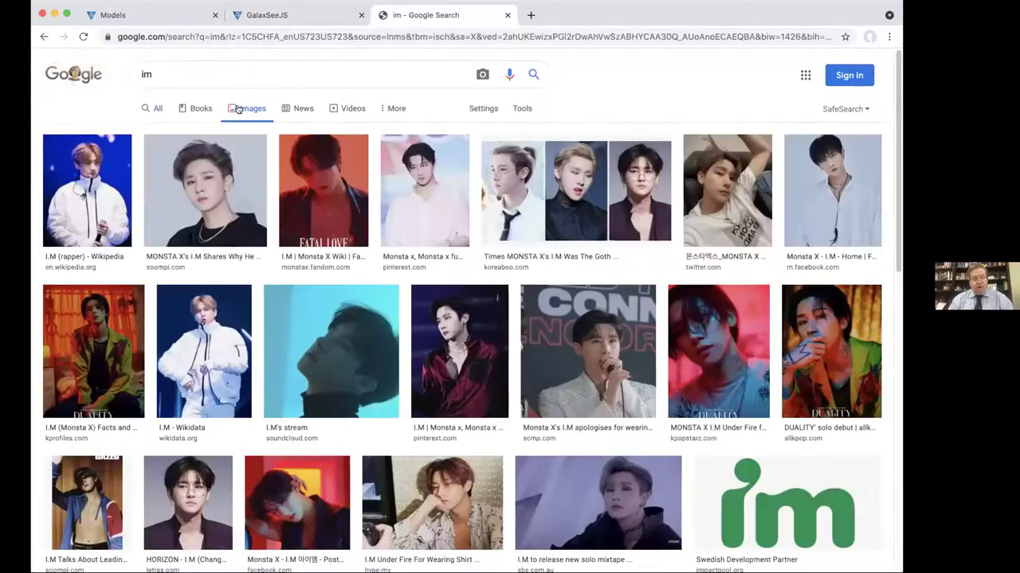
Search images for 'globuar clusters', then return to the GalaxSeeJS tab
double_click(160, 70)
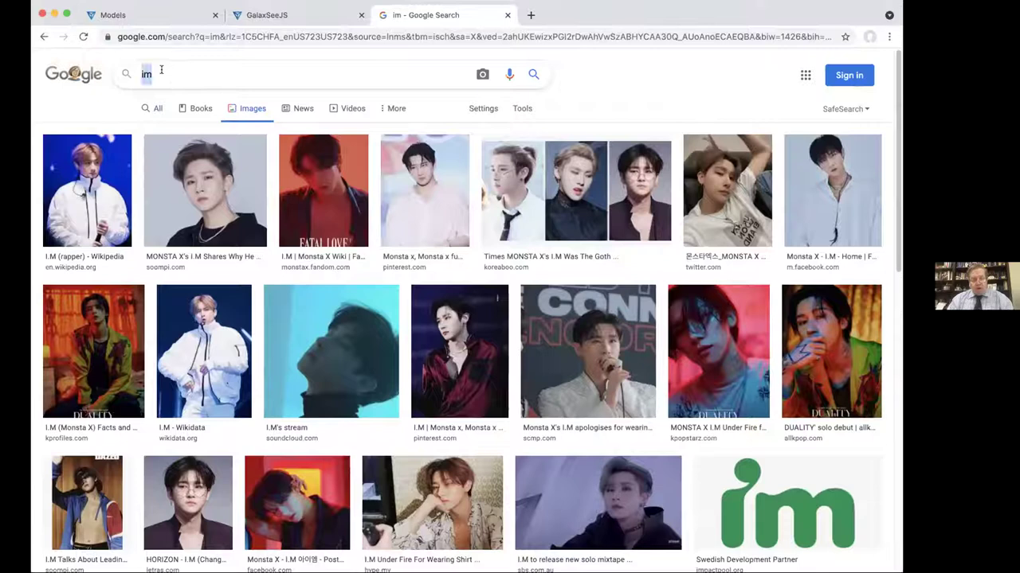
type("globuar clusters")
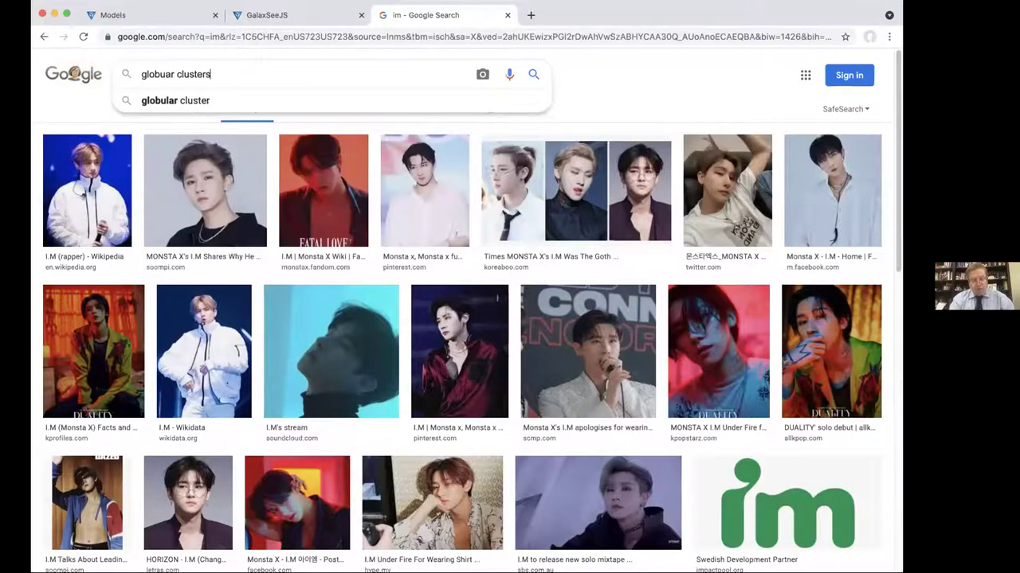
key("Return")
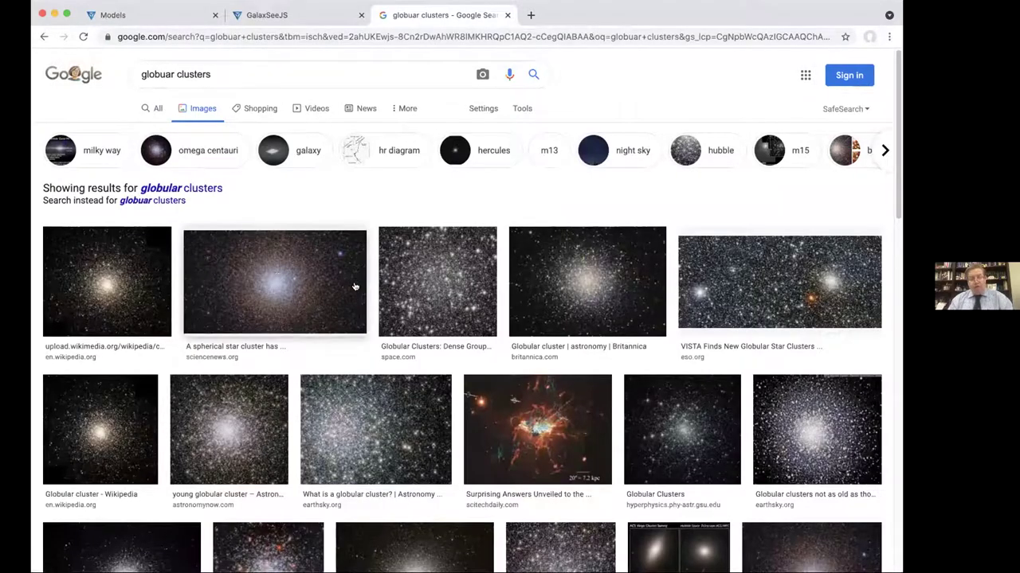
key("ctrl+shift+Tab")
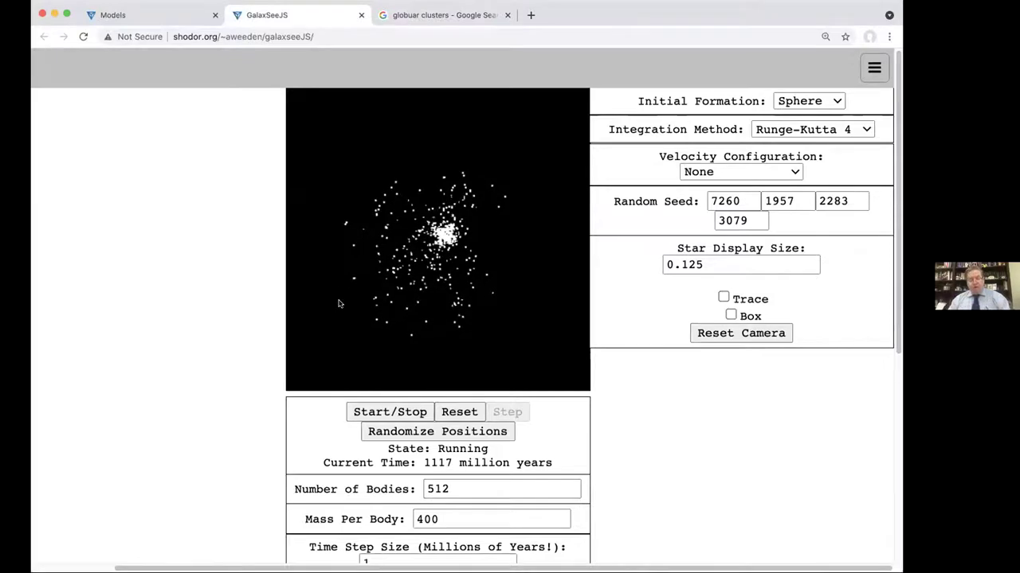
Glance at the cluster images again, then pause GalaxSeeJS at about 1192 million years
key("ctrl+Tab")
scroll(337, 304, "down", 4)
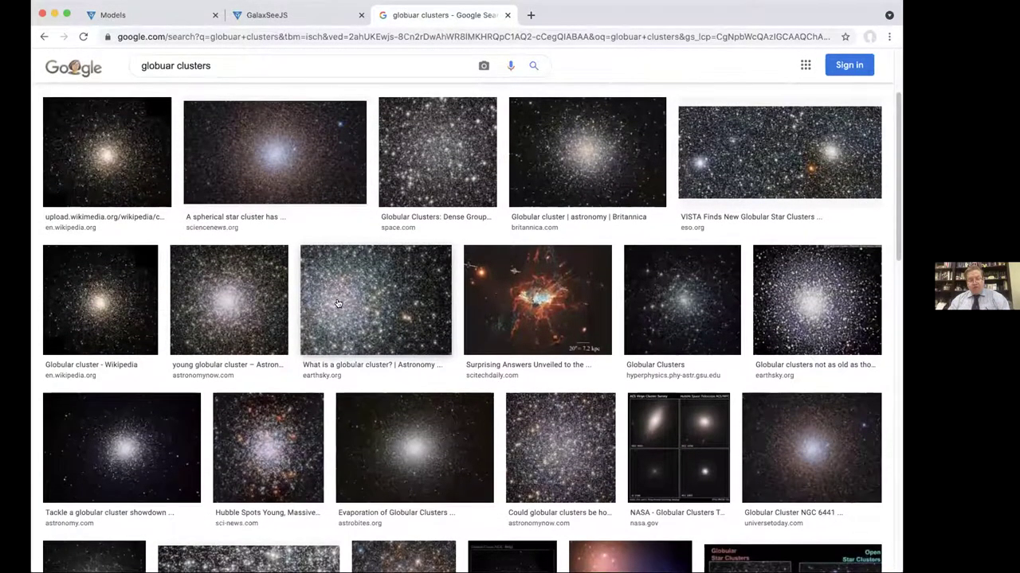
key("ctrl+shift+Tab")
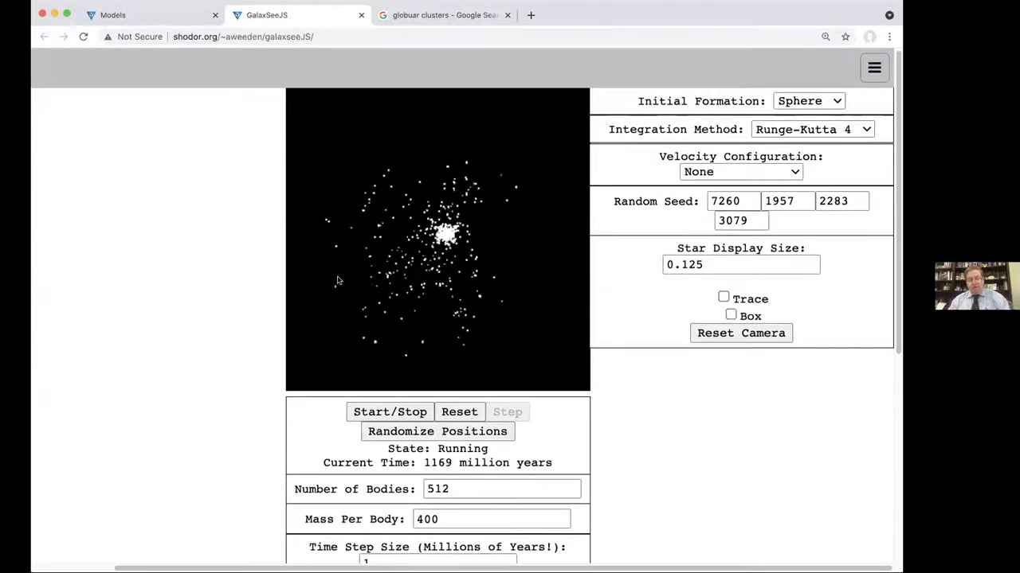
left_click(401, 412)
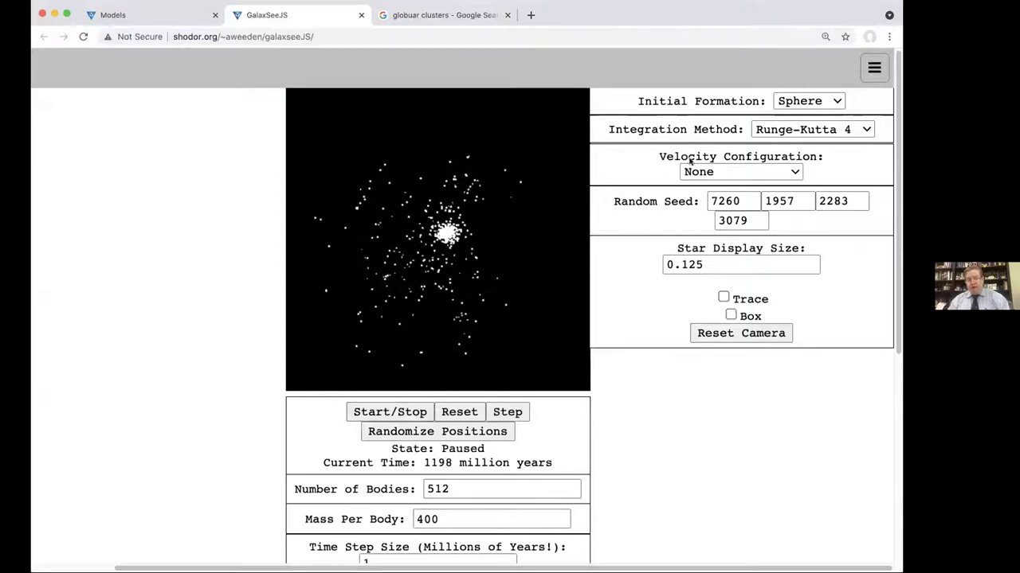
Set Velocity Configuration to Rotate, randomize positions, and start the simulation
left_click(695, 170)
left_click(702, 189)
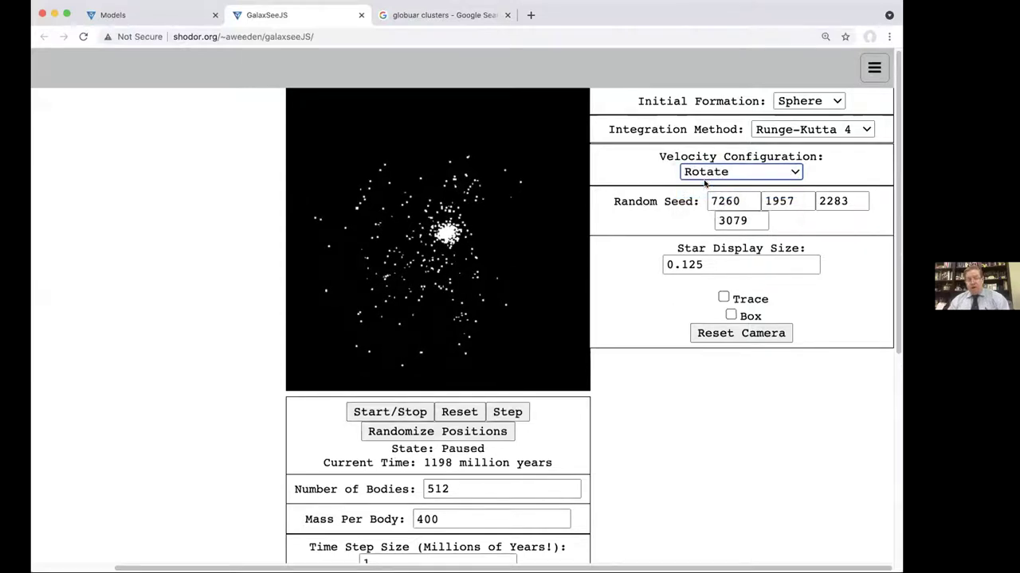
left_click(430, 430)
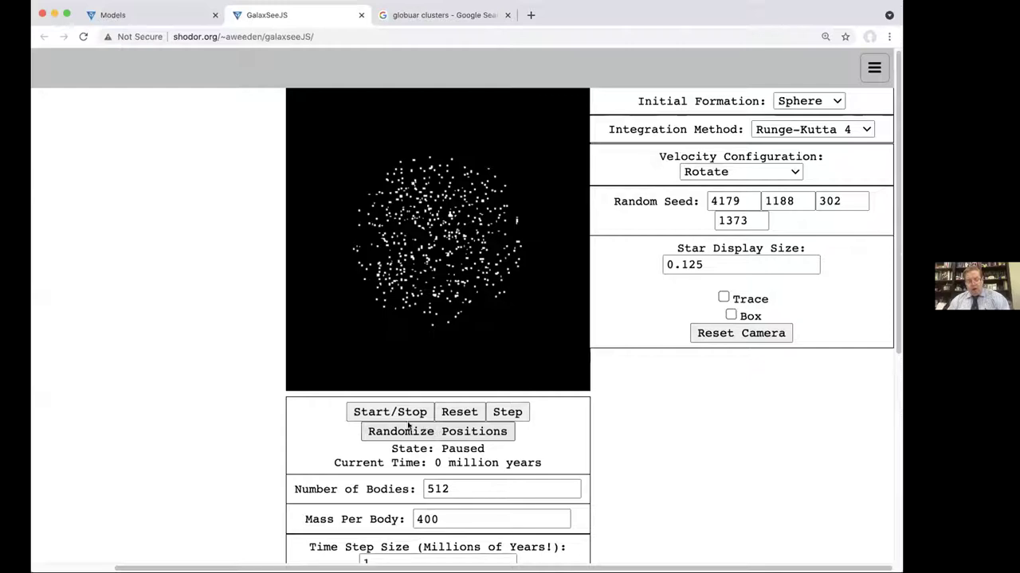
left_click(400, 412)
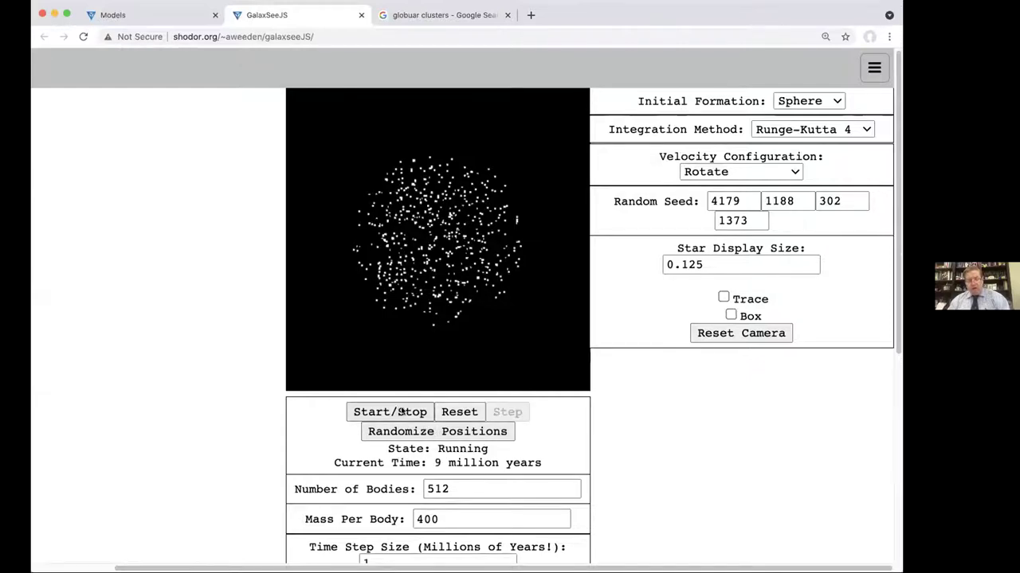
Toggle the Trace checkbox on and off twice to briefly show star trails
left_click(723, 298)
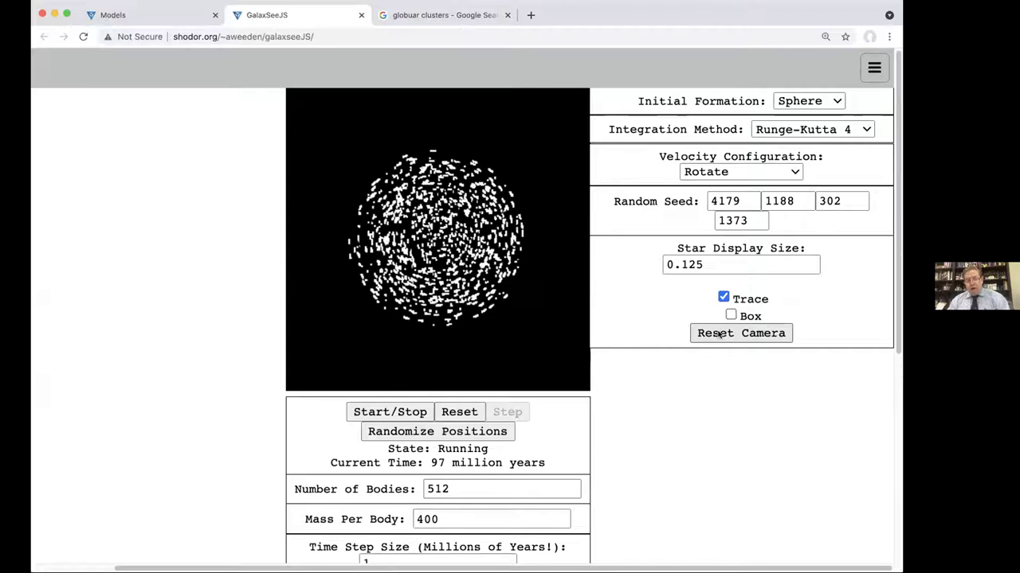
left_click(723, 298)
left_click(723, 298)
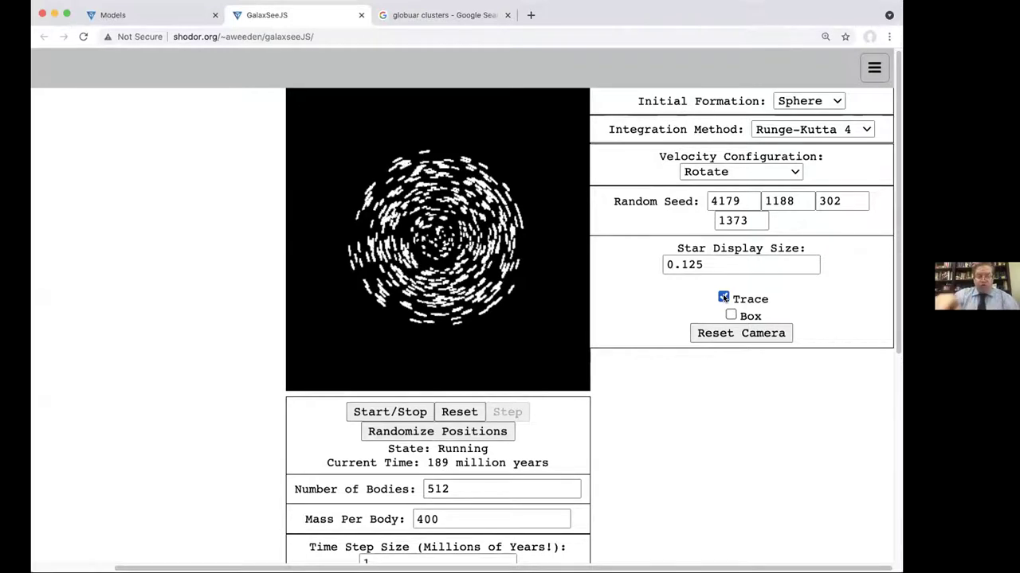
left_click(724, 297)
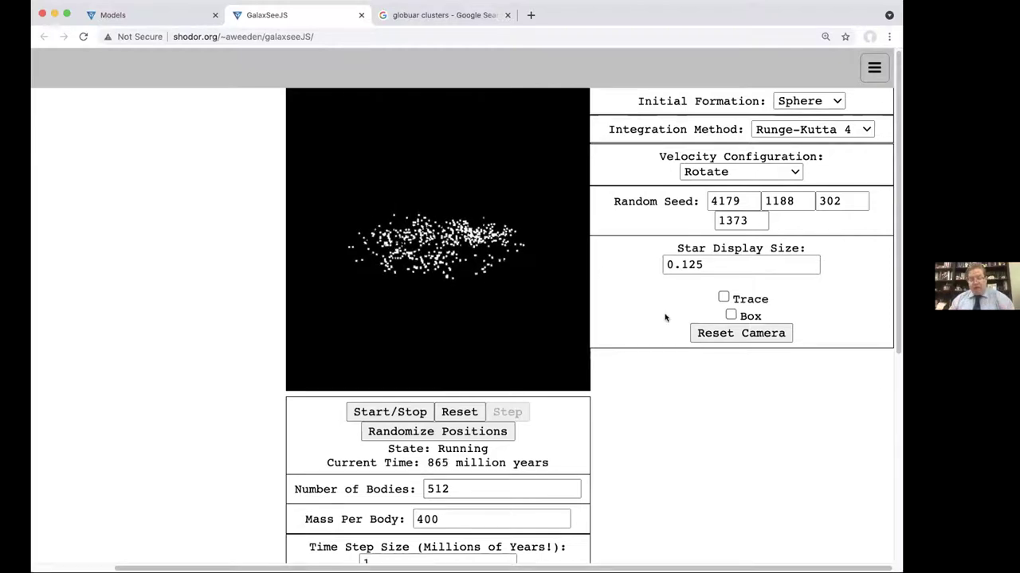
Reset the camera, pause at 1023 million years, and tilt the view edge-on to the thin disk
left_click(700, 333)
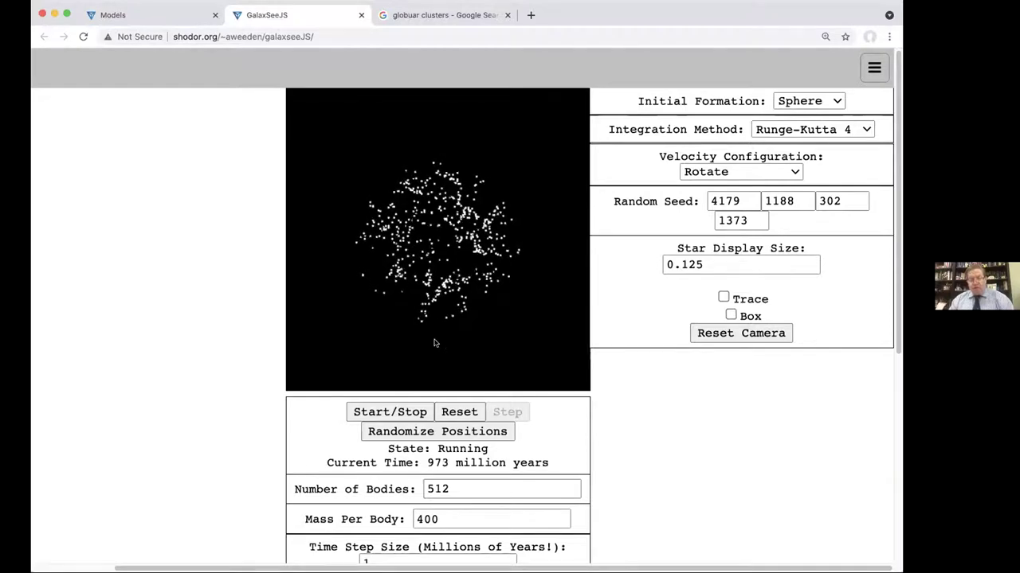
left_click_drag(435, 343, 434, 255)
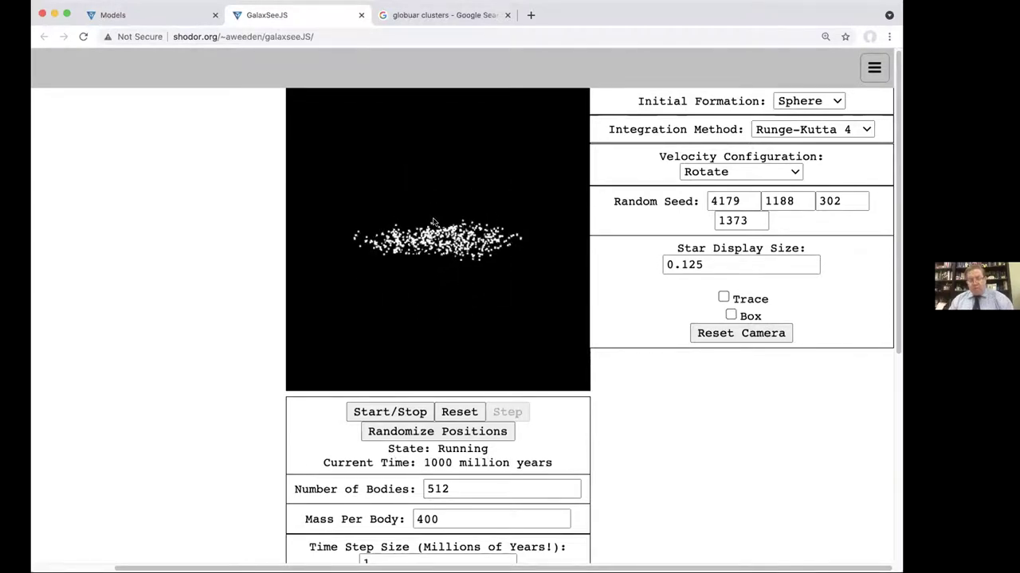
left_click(398, 413)
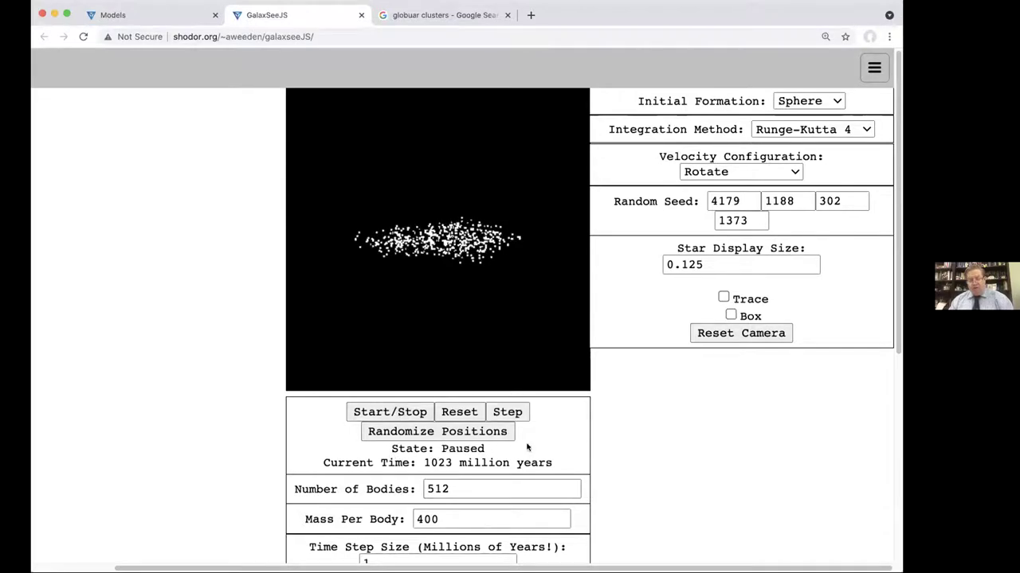
left_click(705, 334)
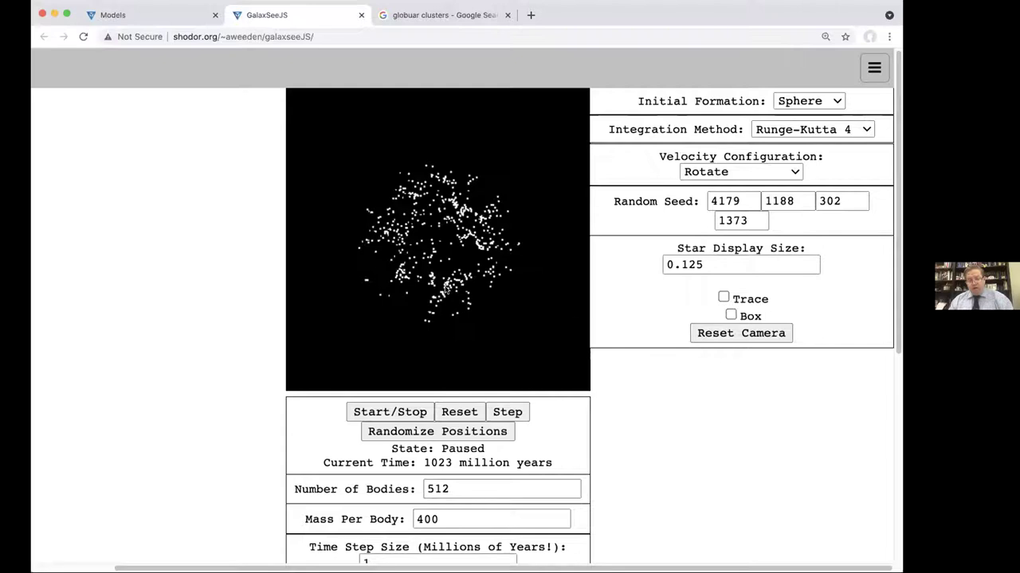
mouse_move(444, 309)
left_mouse_down()
mouse_move(513, 223)
mouse_move(512, 201)
left_mouse_up()
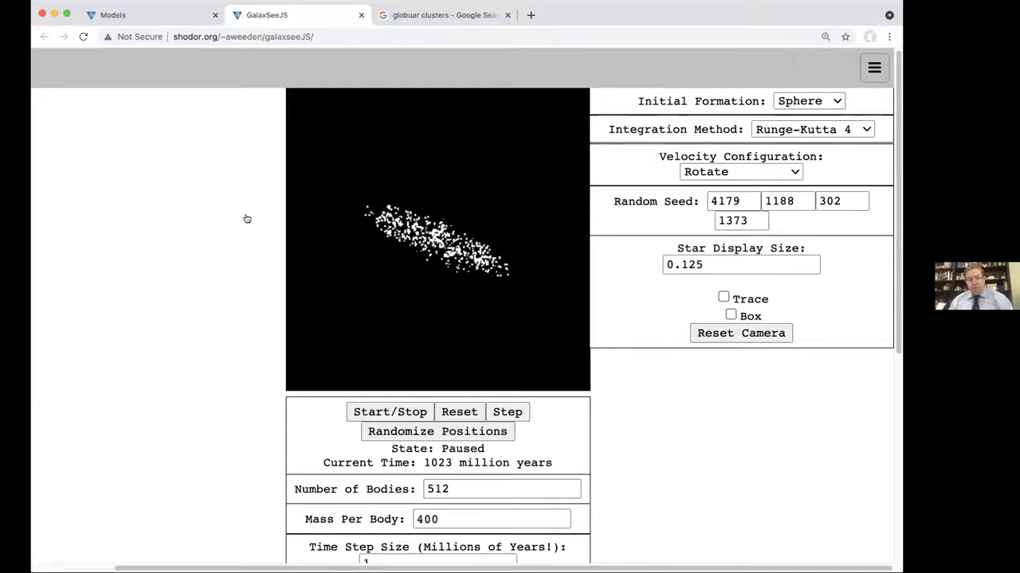
Close the GalaxSeeJS tab and the globular cluster image results tab
key("super+w")
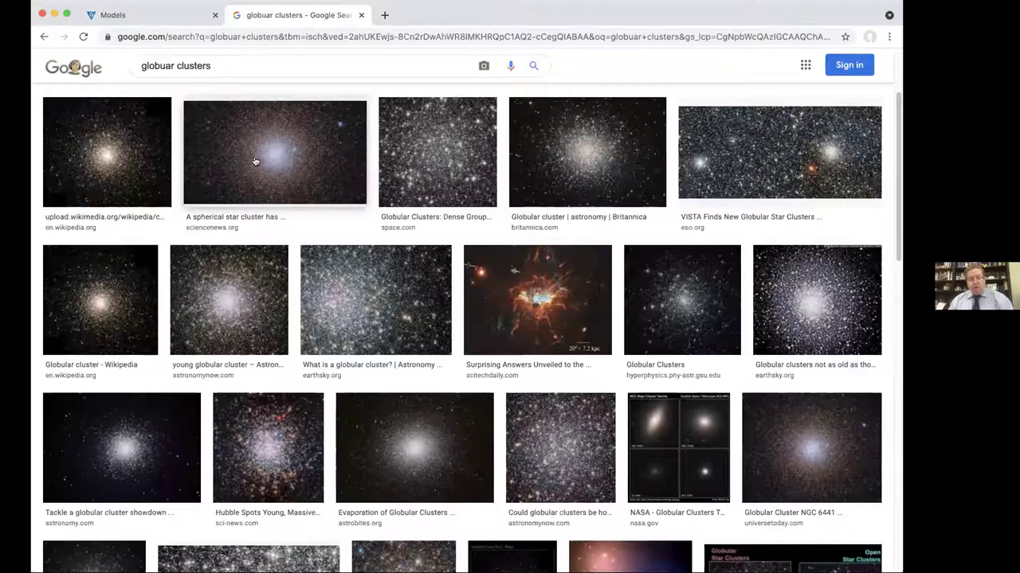
key("super+w")
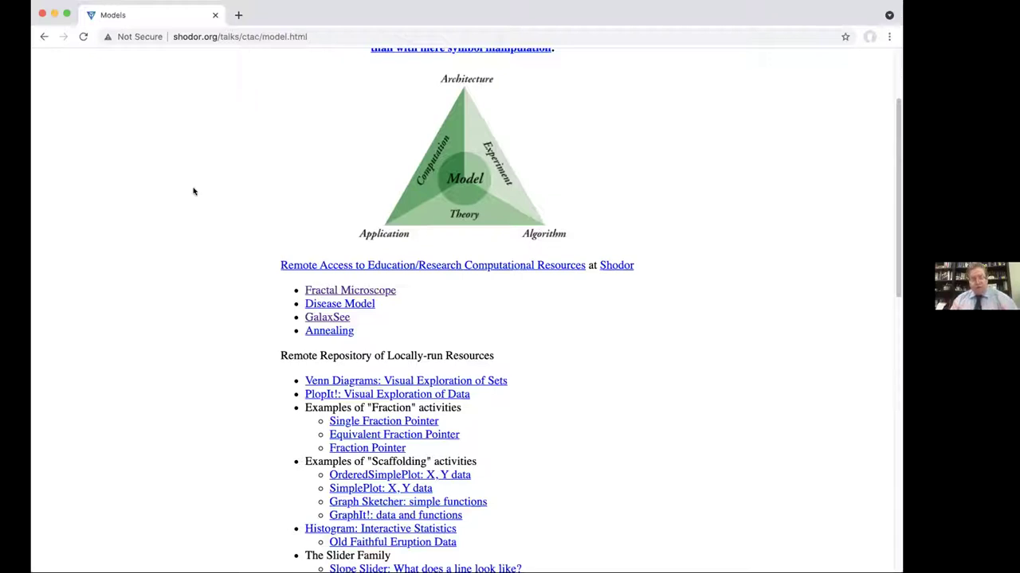
Open the SimSurface Annealing model and start annealing the scattered charges
left_click(314, 332)
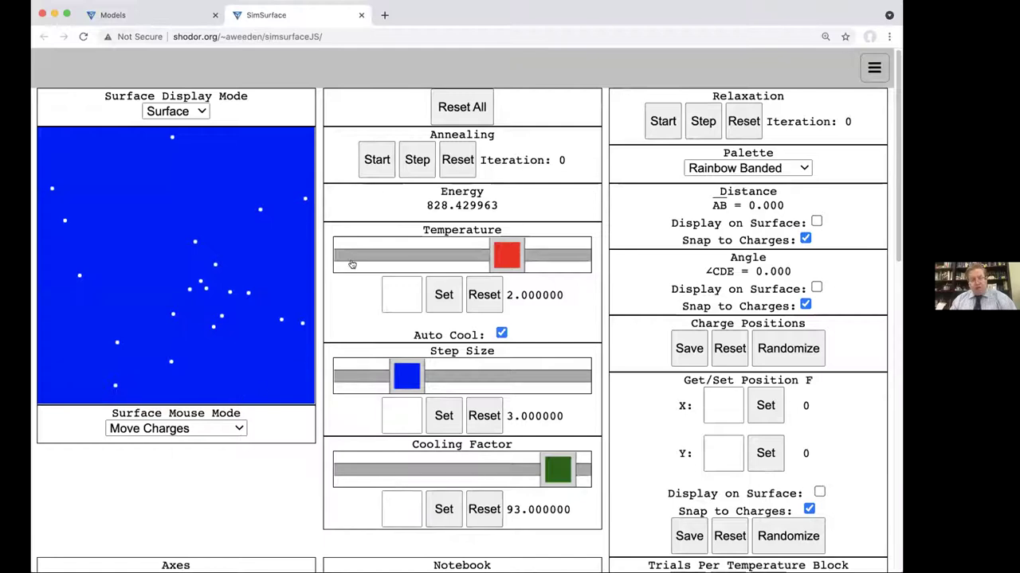
left_click(377, 160)
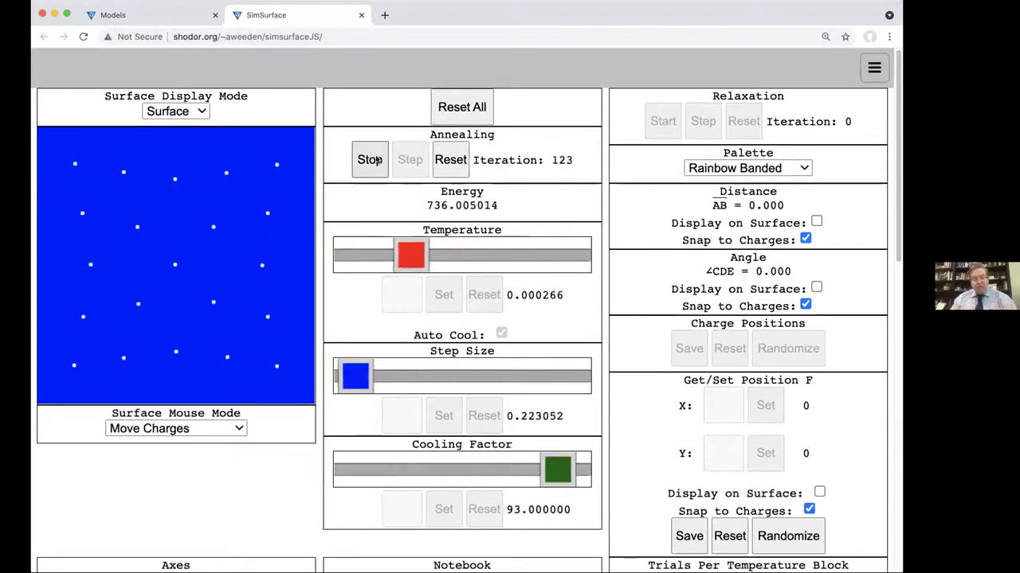
Stop the run and drag five charges out of their grid positions
left_click(378, 160)
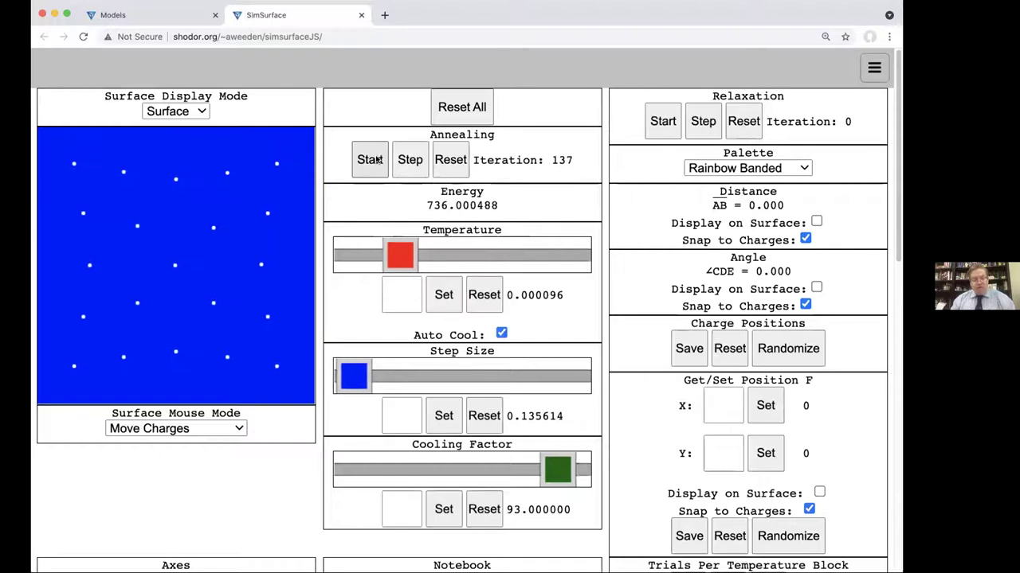
left_click(175, 265)
left_click_drag(175, 266, 176, 201)
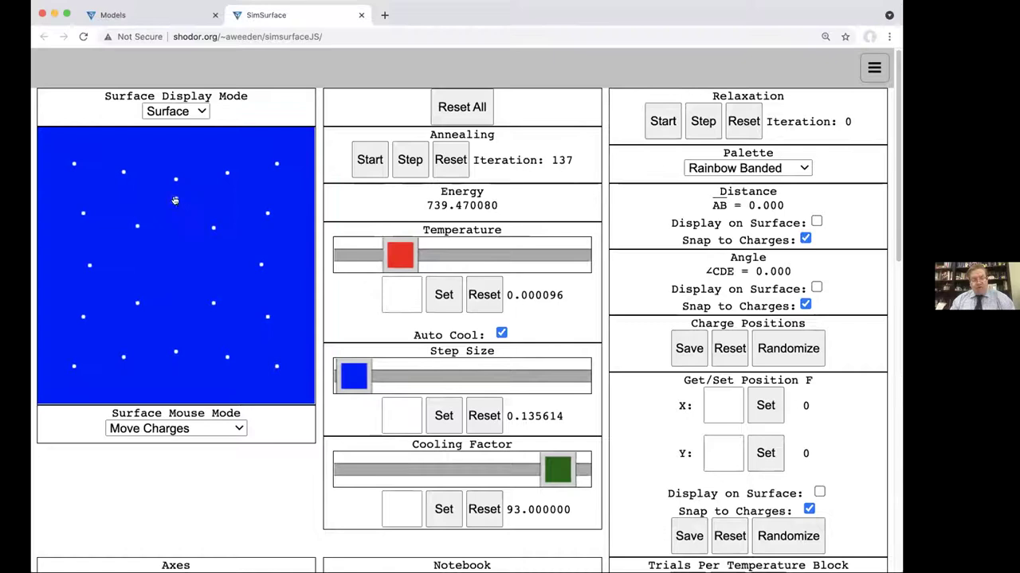
left_click_drag(137, 229, 95, 194)
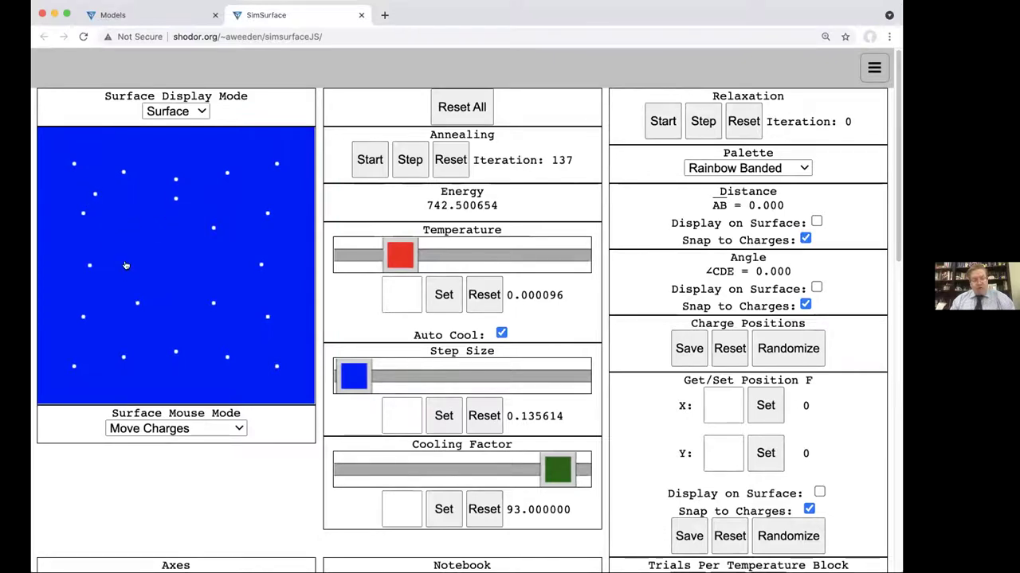
left_click_drag(136, 304, 94, 350)
left_click_drag(212, 306, 251, 347)
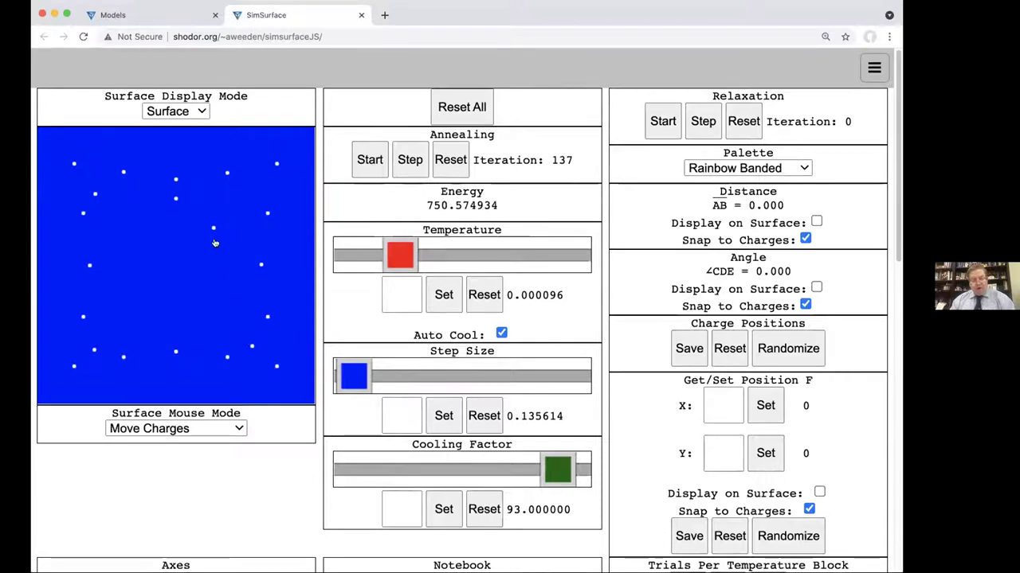
left_click_drag(211, 226, 258, 190)
Re-anneal briefly, then reheat to temperature 0.028074 with step size 3.699665 and restart annealing
left_click(368, 160)
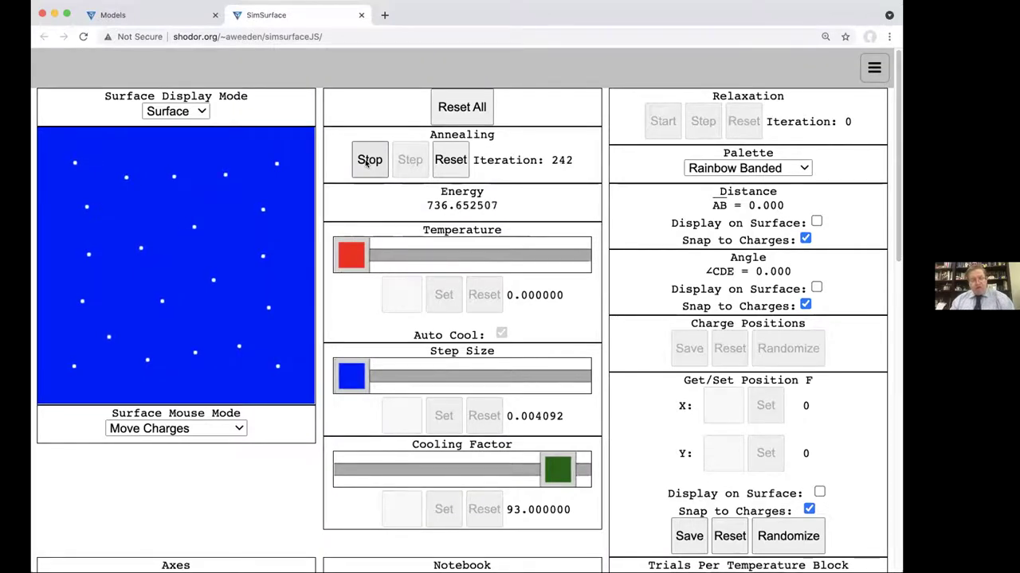
left_click(366, 162)
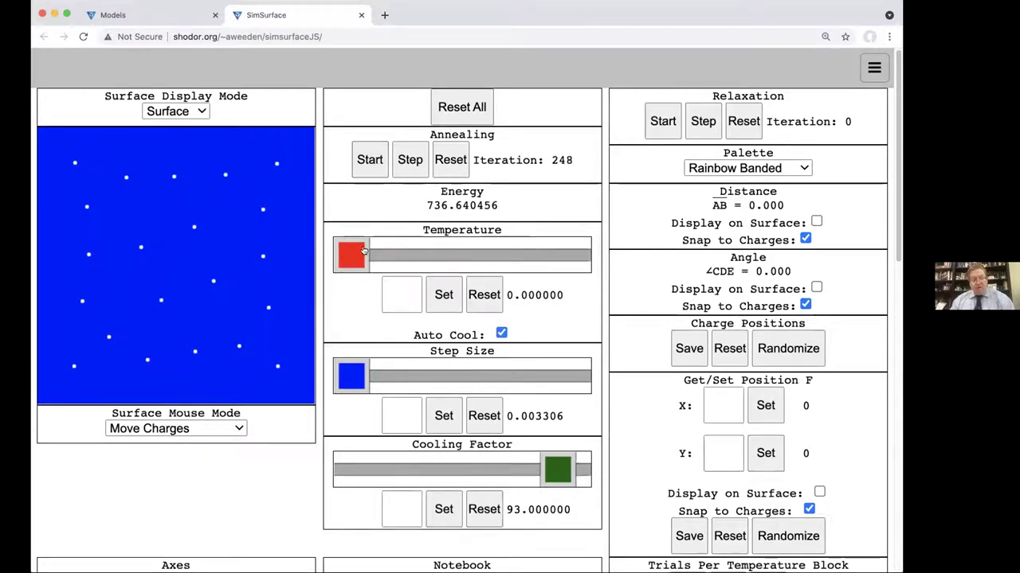
left_click_drag(354, 265, 468, 295)
left_click_drag(348, 376, 446, 365)
left_click(369, 160)
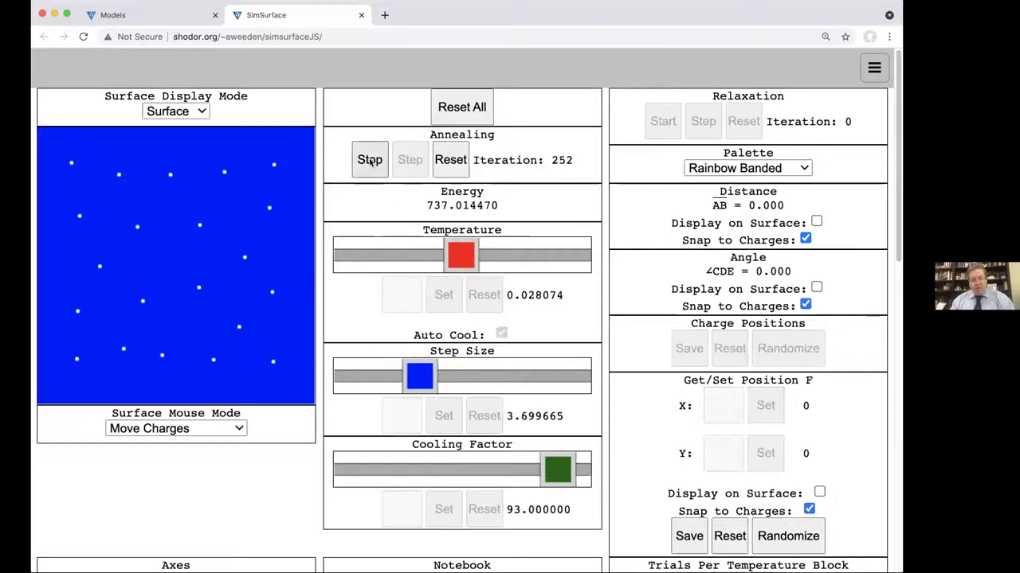